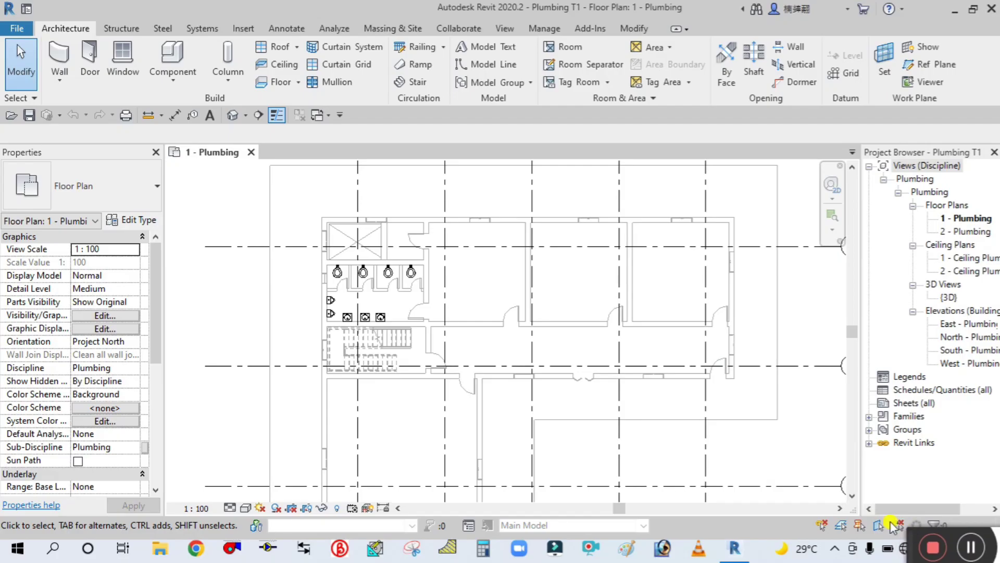
# Examine the toilets, urinals and sinks in the washroom on the 1 - Plumbing floor plan.
pyautogui.scroll(2, 292, 320)
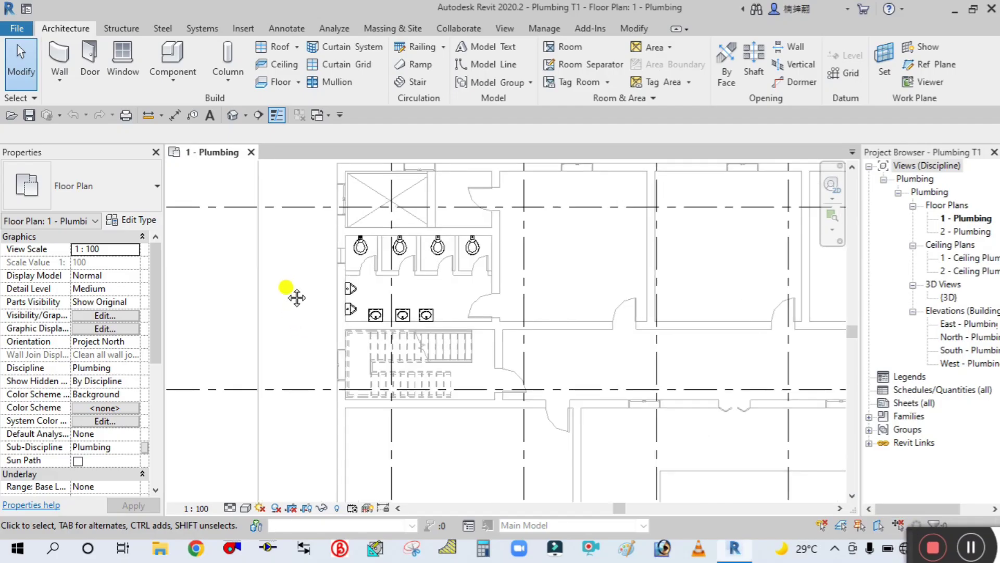
pyautogui.moveTo(291, 294); pyautogui.dragTo(284, 339, button='middle')
pyautogui.scroll(1, 306, 353)
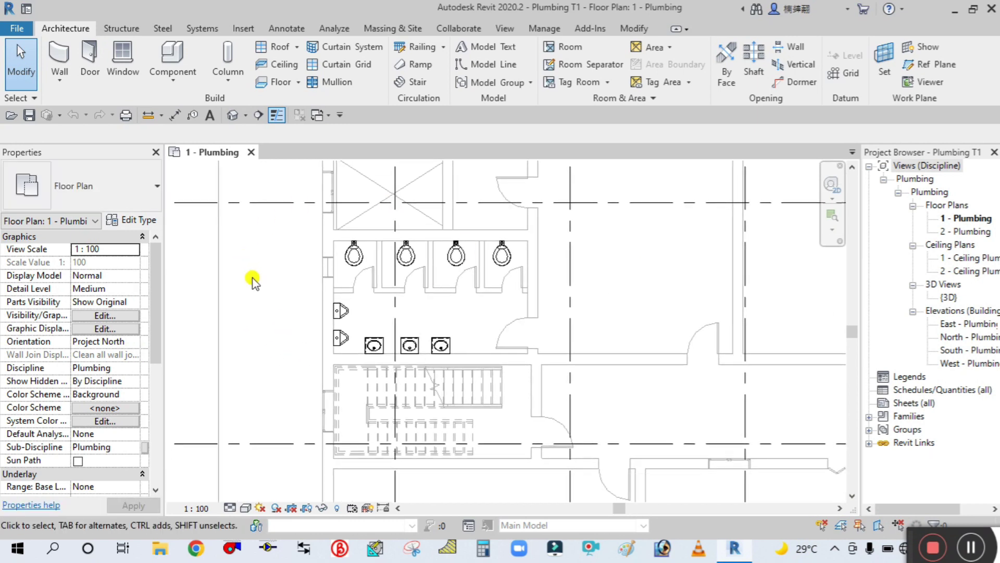
pyautogui.moveTo(253, 302); pyautogui.dragTo(259, 357, button='middle')
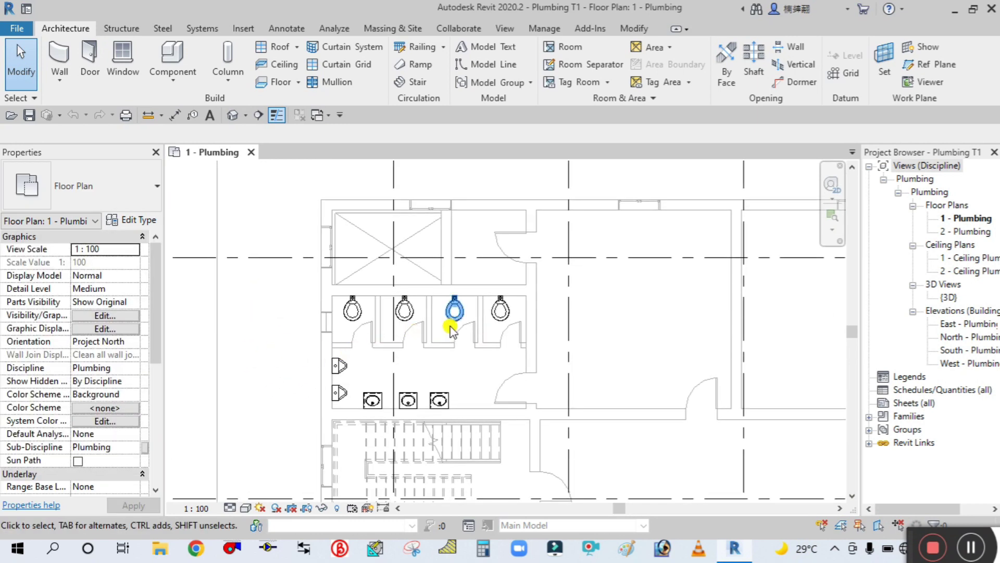
pyautogui.scroll(1, 511, 338)
pyautogui.moveTo(412, 383); pyautogui.dragTo(460, 346, button='middle')
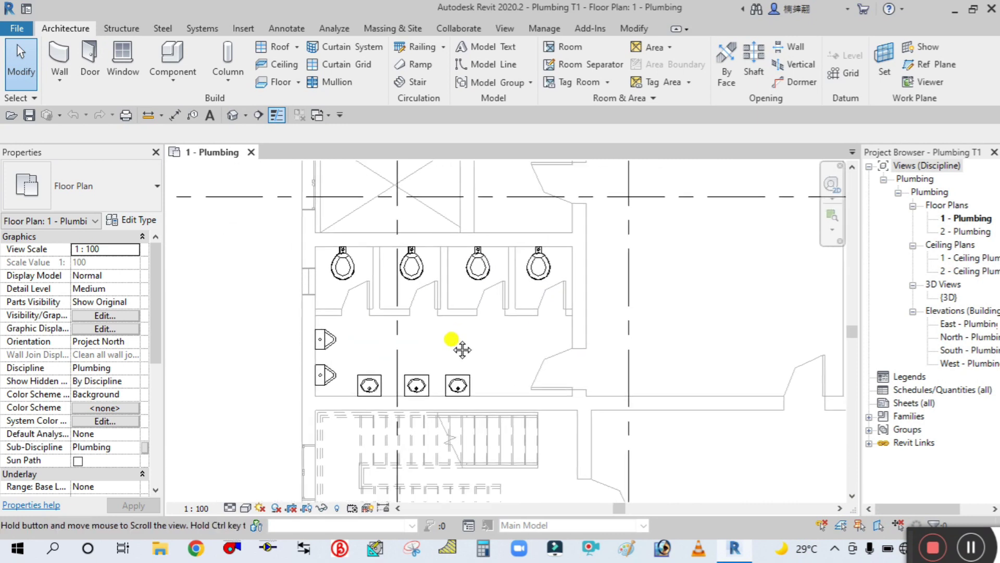
pyautogui.moveTo(284, 374); pyautogui.dragTo(284, 395, button='middle')
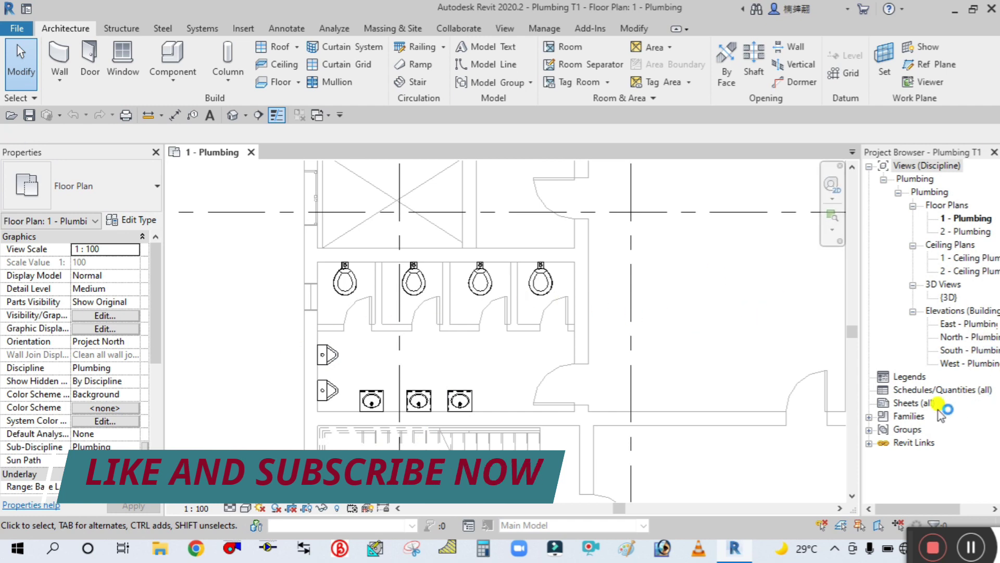
# Expand Families down to Piping Systems > Piping System and review the available system types with their full names readable.
pyautogui.click(869, 416)
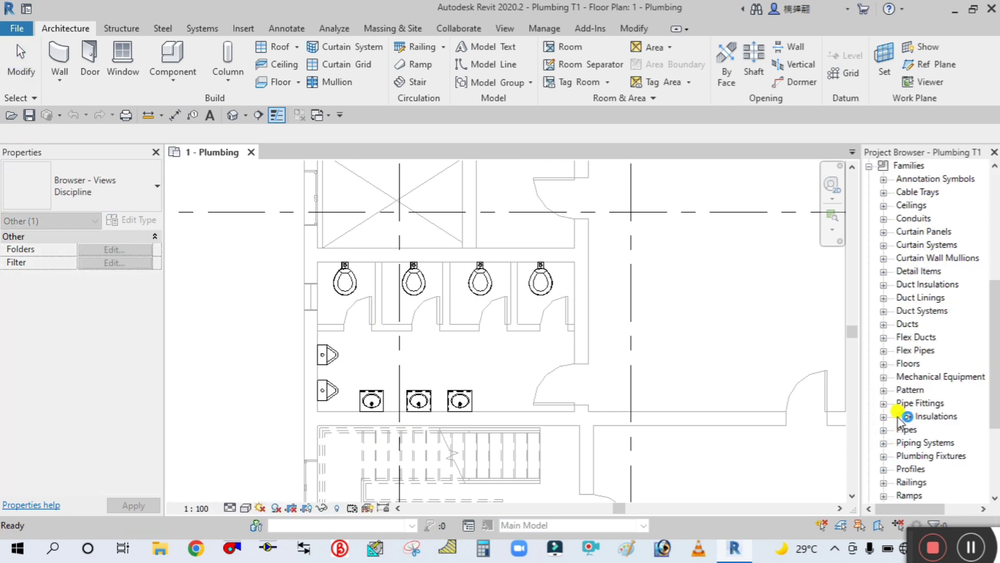
pyautogui.scroll(1, 906, 198)
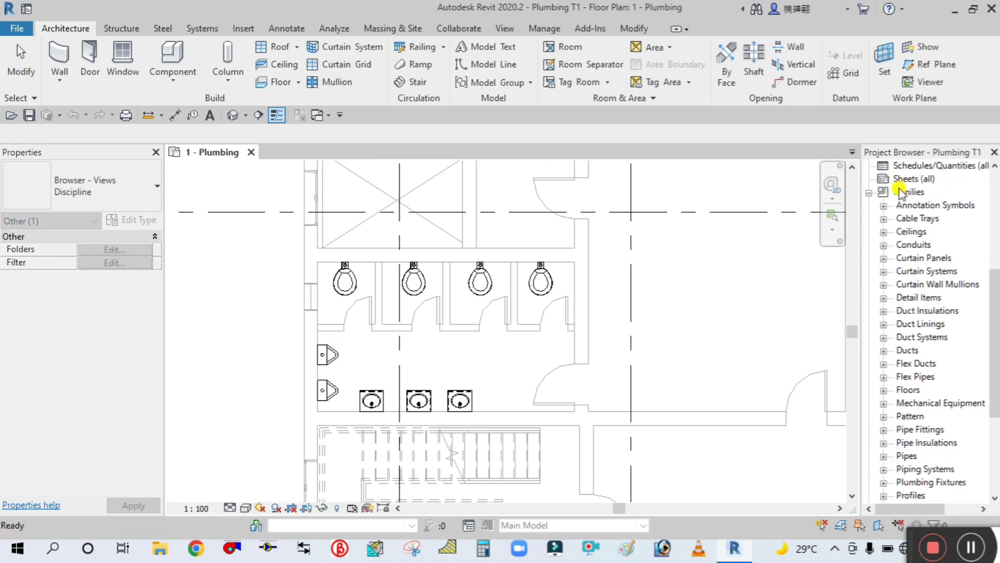
pyautogui.scroll(-1, 896, 378)
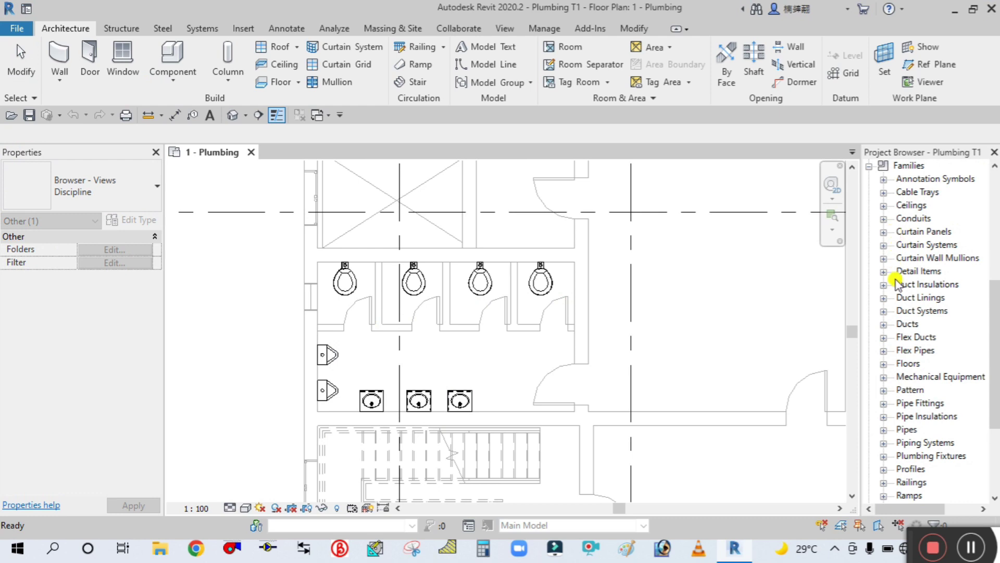
pyautogui.click(883, 443)
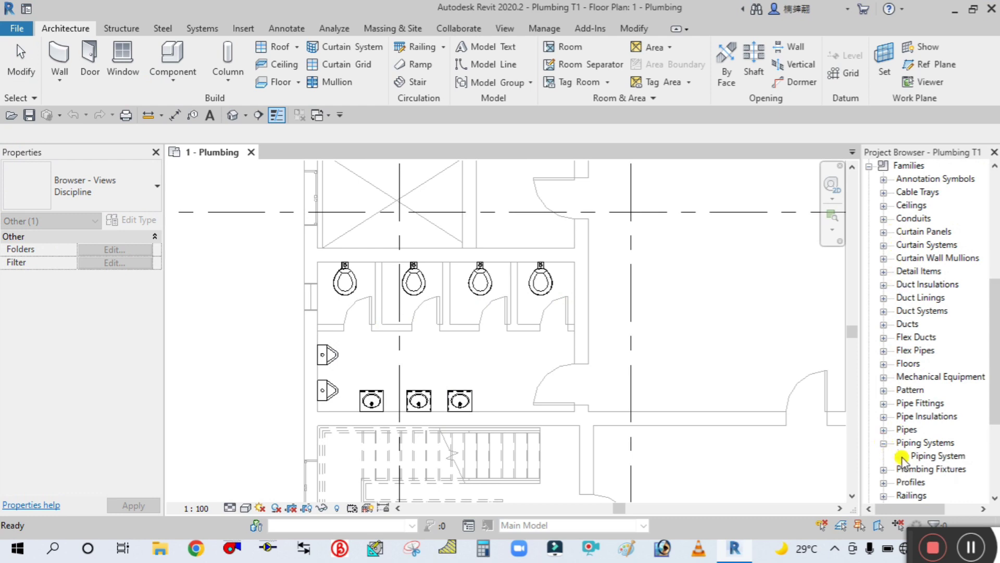
pyautogui.click(899, 455)
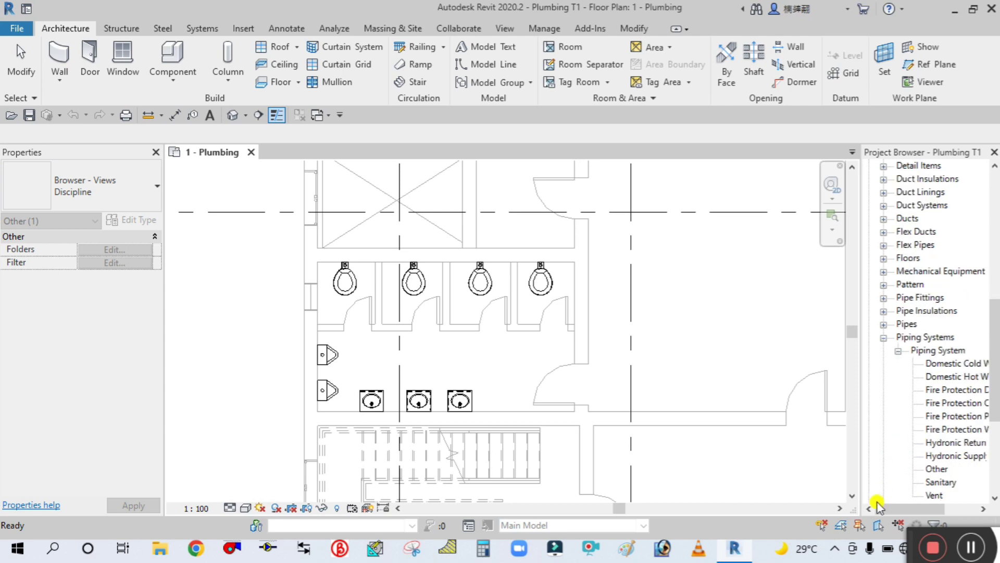
pyautogui.moveTo(875, 154); pyautogui.dragTo(992, 200)
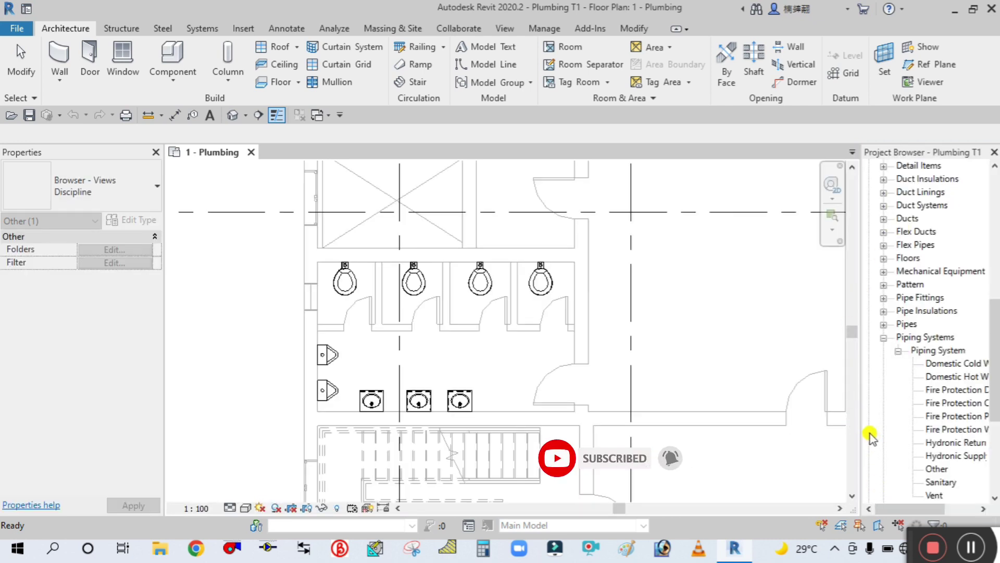
pyautogui.moveTo(862, 429); pyautogui.dragTo(768, 435)
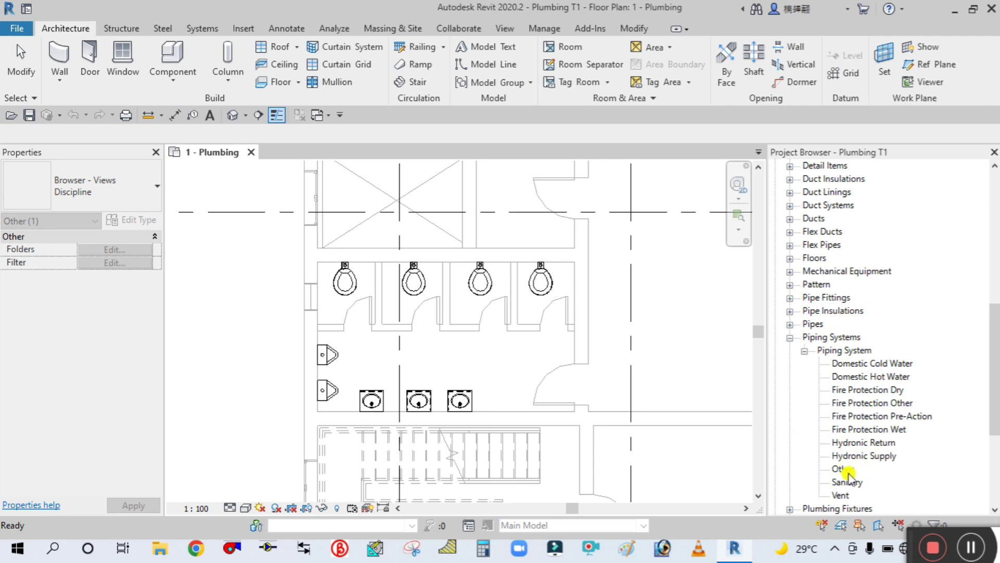
pyautogui.scroll(-2, 845, 469)
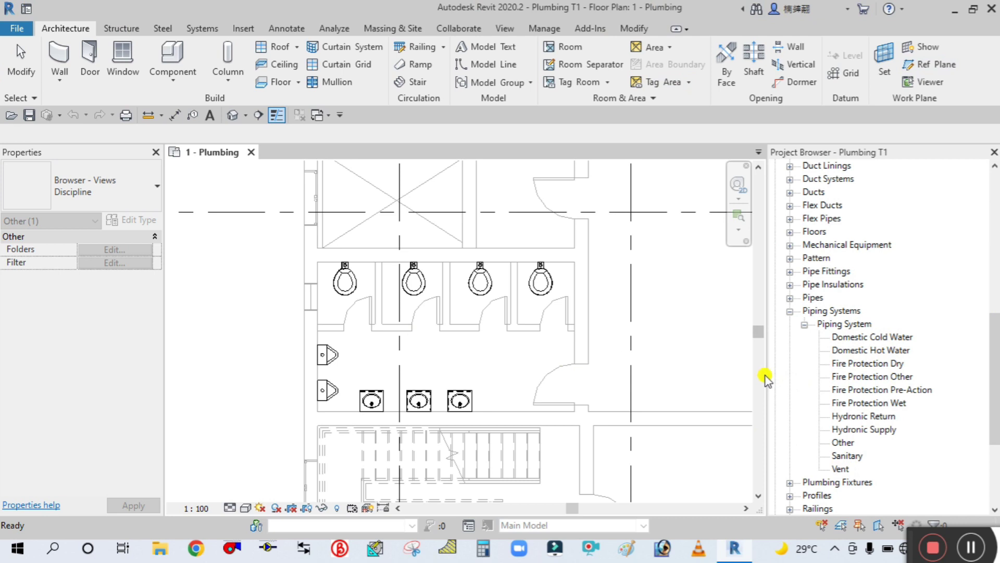
pyautogui.moveTo(764, 376); pyautogui.dragTo(840, 375)
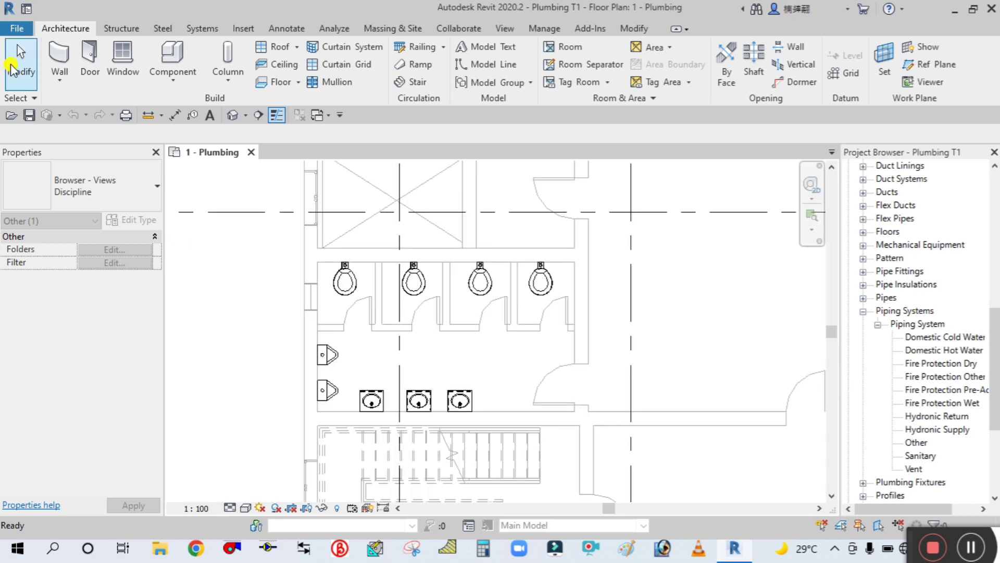
# Inspect the washroom and its surrounding rooms on the floor plan, from close up and from farther out.
pyautogui.scroll(-3, 646, 344)
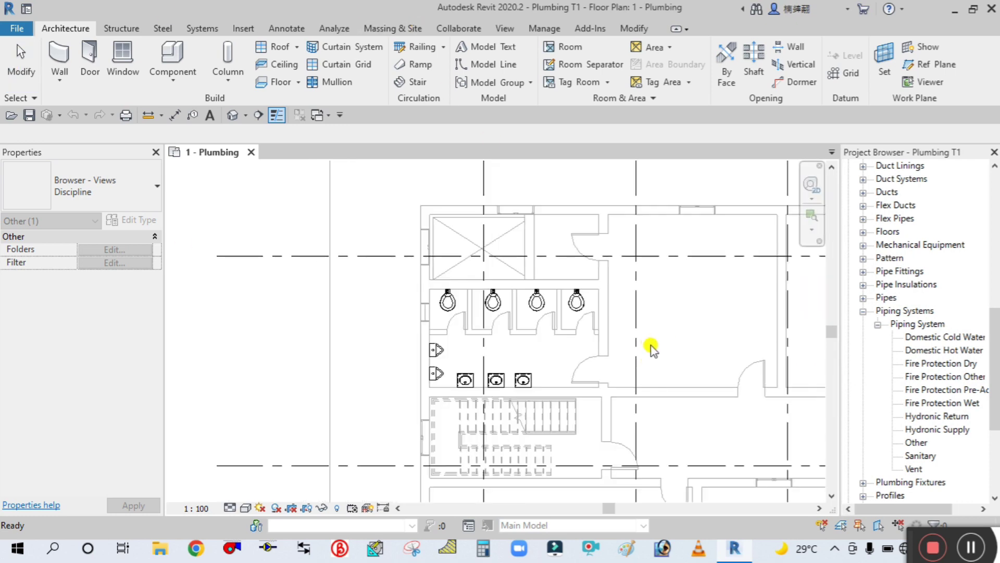
pyautogui.click(649, 347)
pyautogui.scroll(1, 645, 345)
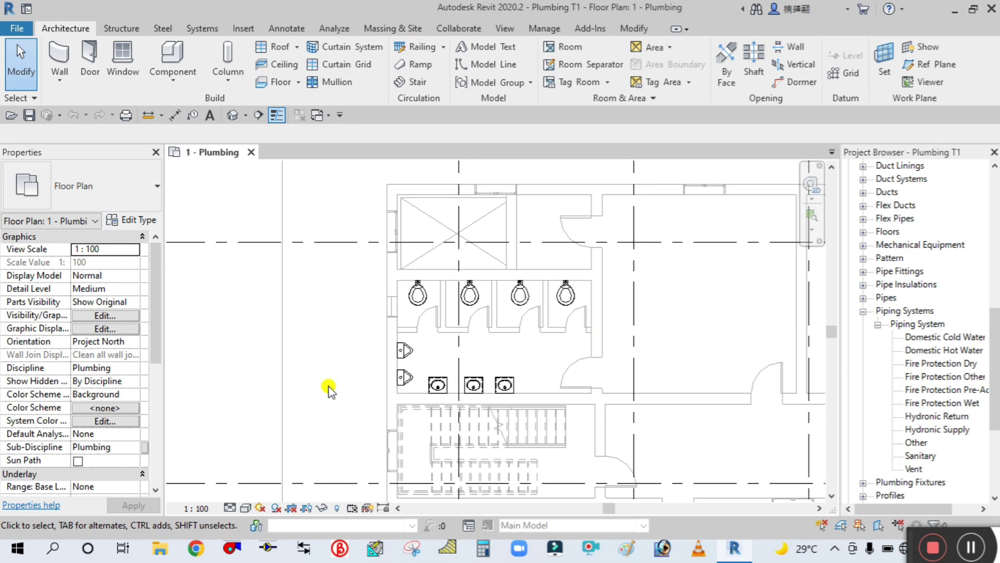
pyautogui.moveTo(329, 389); pyautogui.dragTo(365, 359, button='middle')
pyautogui.scroll(1, 620, 374)
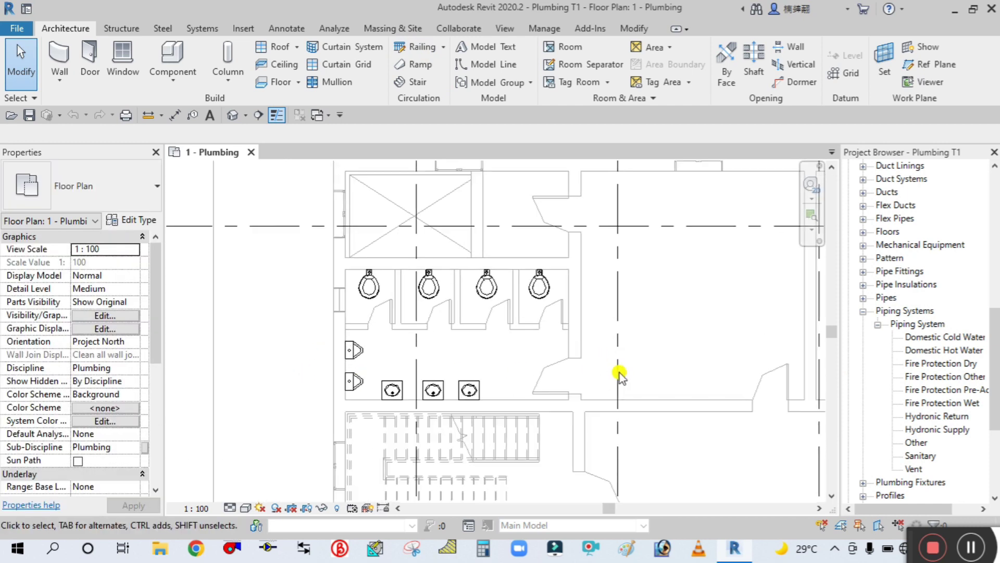
pyautogui.scroll(1, 620, 374)
pyautogui.moveTo(592, 370); pyautogui.dragTo(625, 383, button='middle')
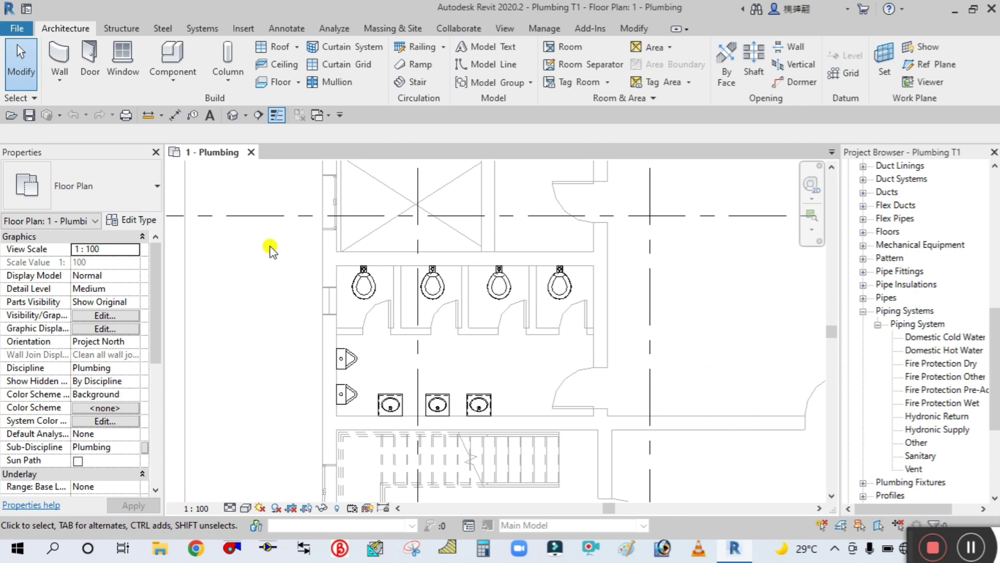
pyautogui.scroll(-2, 668, 379)
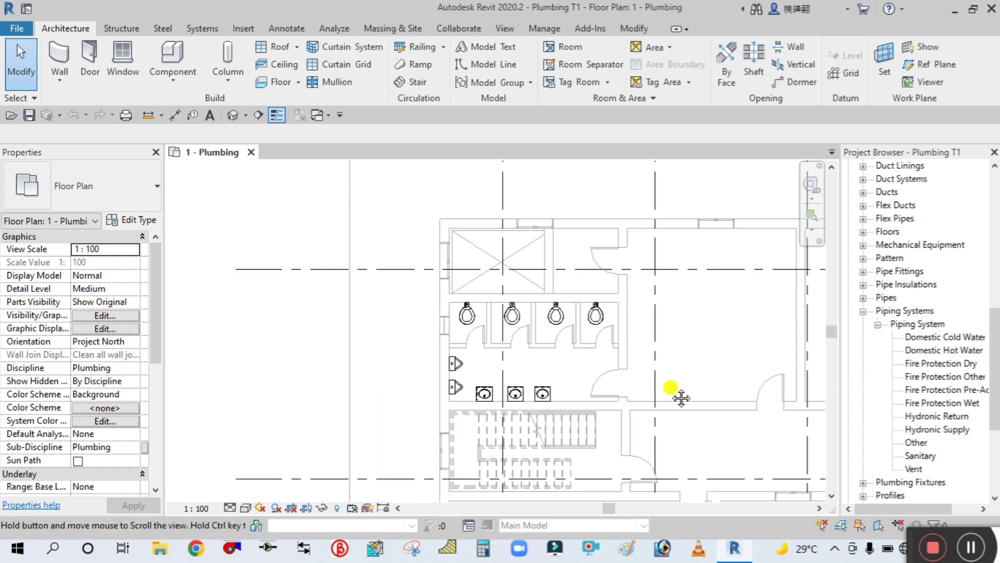
pyautogui.moveTo(672, 389); pyautogui.dragTo(636, 320, button='middle')
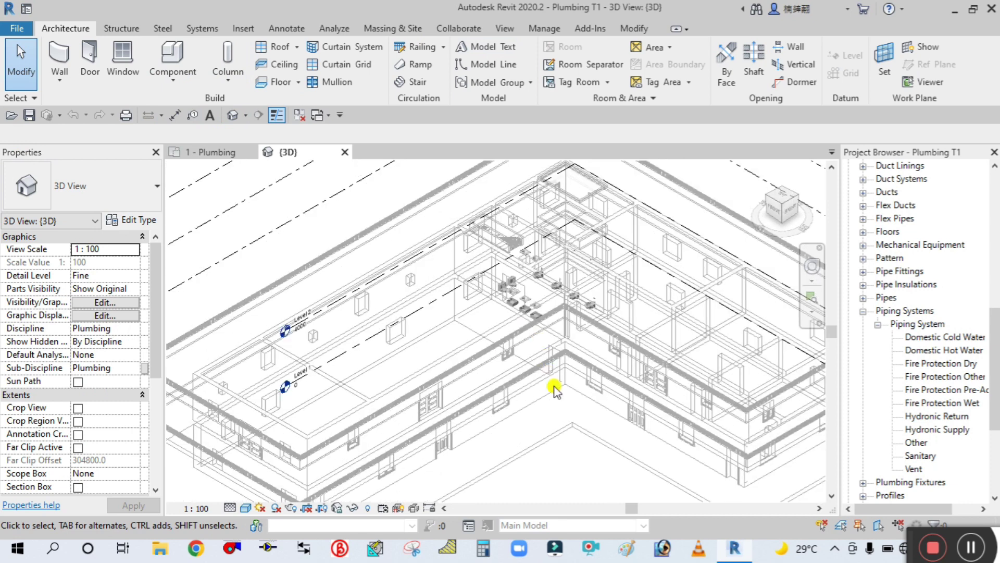
# Open the {3D} view and examine the building's toilets, urinals and sinks up close and from several angles.
pyautogui.scroll(-3, 461, 331)
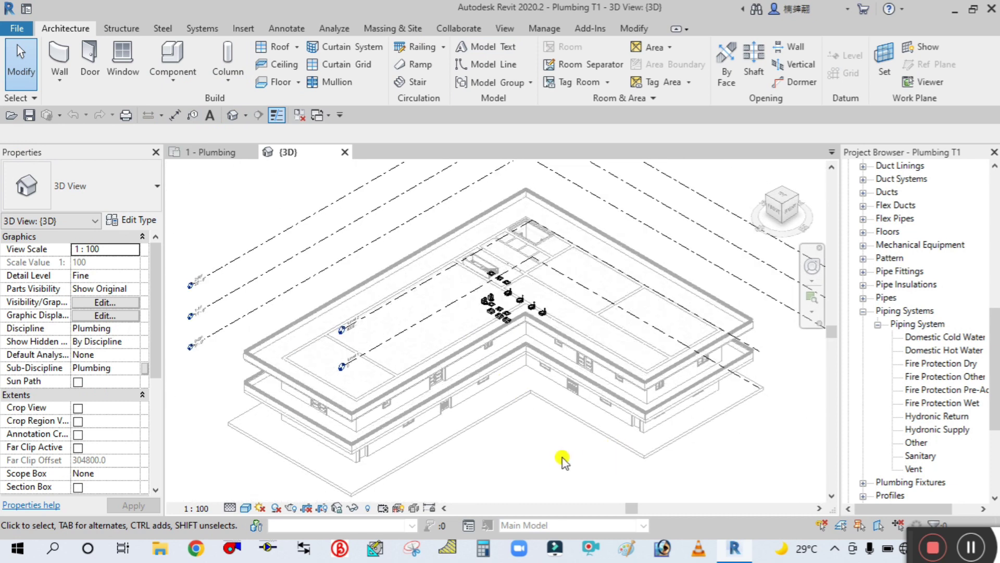
pyautogui.keyDown('shift'); pyautogui.moveTo(544, 456); pyautogui.dragTo(517, 343, button='middle'); pyautogui.keyUp('shift')
pyautogui.keyDown('shift'); pyautogui.moveTo(392, 452); pyautogui.dragTo(542, 478, button='middle'); pyautogui.keyUp('shift')
pyautogui.scroll(6, 398, 406)
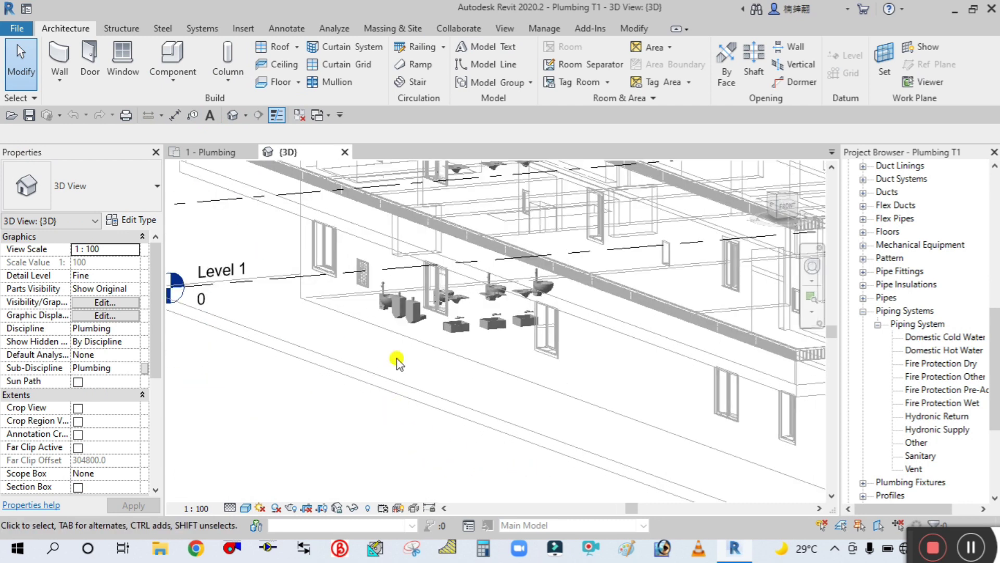
pyautogui.scroll(2, 422, 268)
pyautogui.scroll(1, 605, 417)
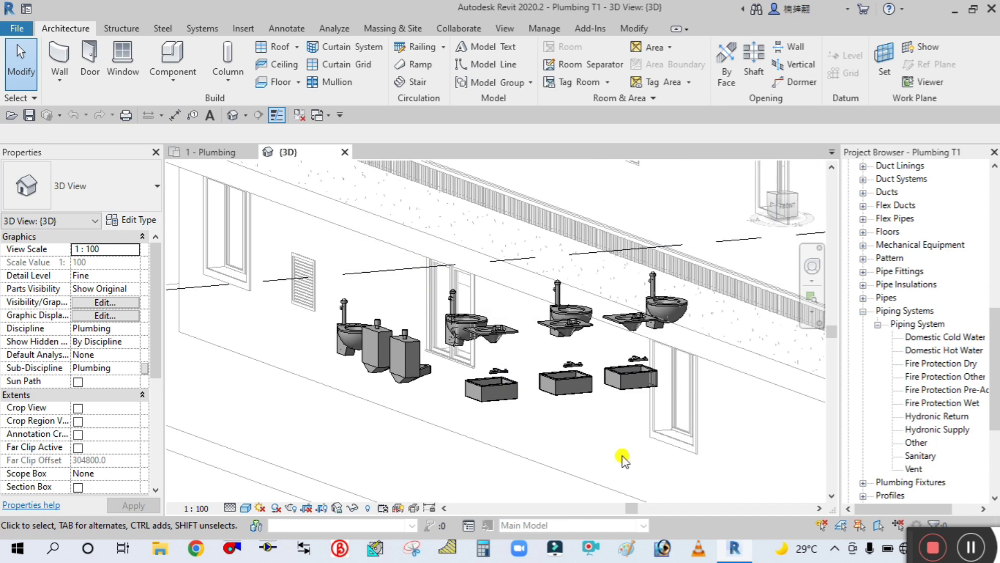
pyautogui.scroll(2, 622, 450)
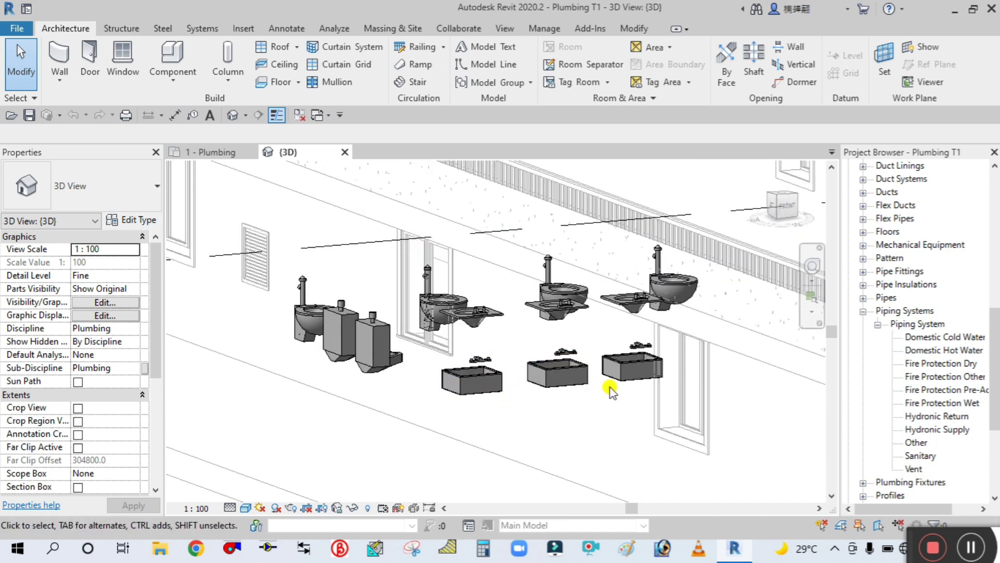
pyautogui.scroll(3, 555, 388)
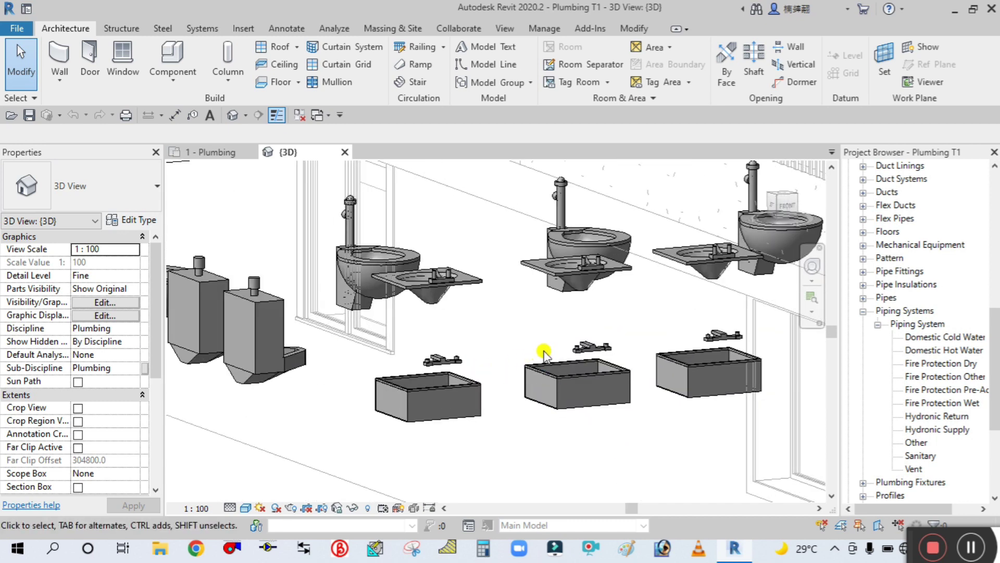
pyautogui.scroll(-3, 543, 357)
pyautogui.scroll(-4, 431, 383)
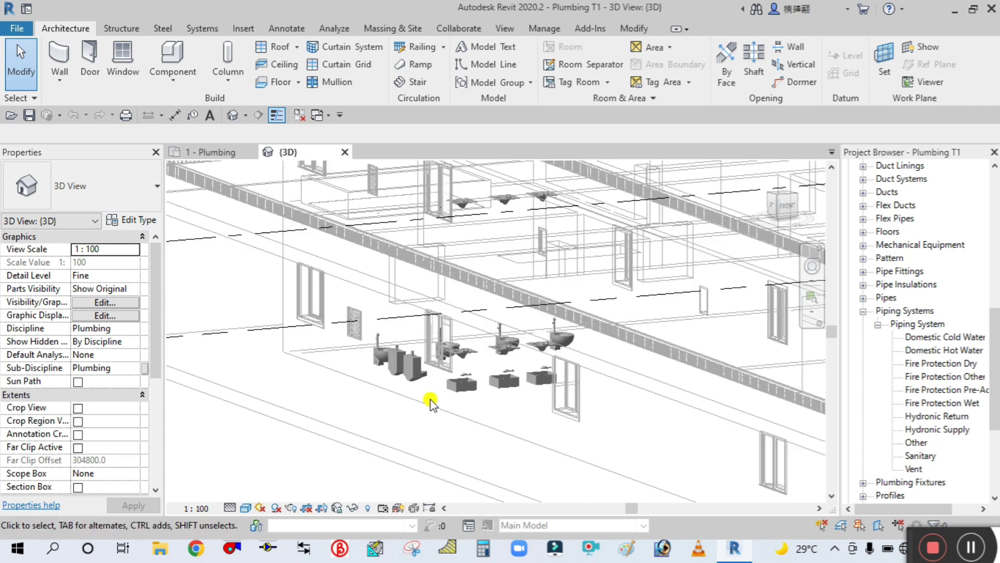
pyautogui.keyDown('shift'); pyautogui.moveTo(425, 461); pyautogui.dragTo(393, 446, button='middle'); pyautogui.keyUp('shift')
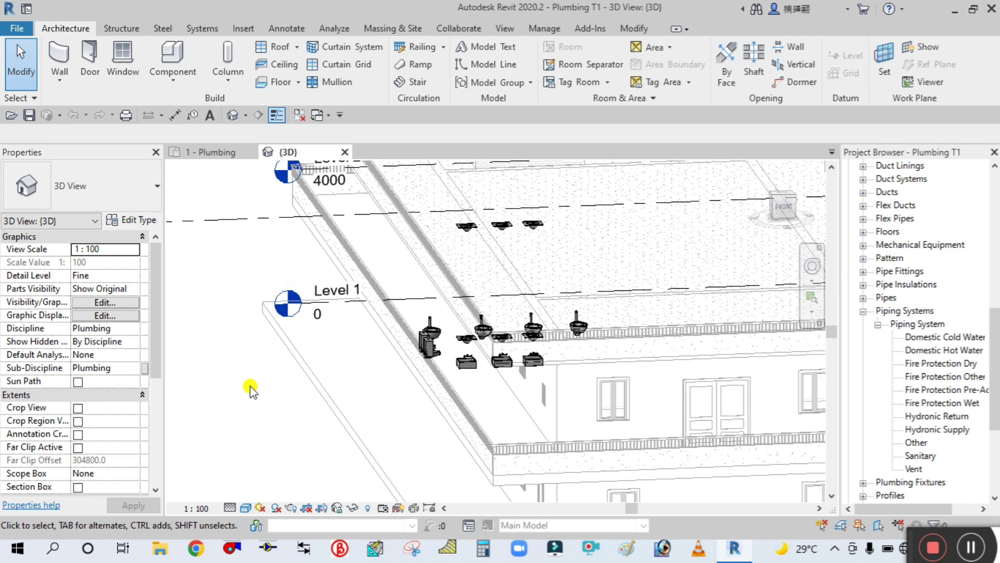
pyautogui.keyDown('shift'); pyautogui.moveTo(265, 399); pyautogui.dragTo(365, 404, button='middle'); pyautogui.keyUp('shift')
pyautogui.scroll(-3, 365, 404)
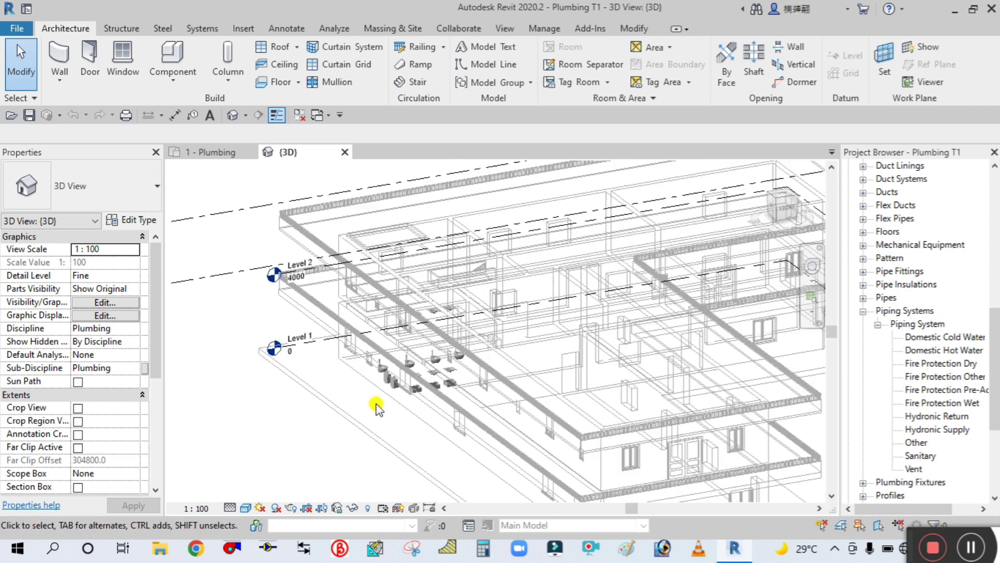
# Collapse the Families branch in the project browser and return to the 1 - Plumbing floor plan at the washroom.
pyautogui.scroll(6, 883, 275)
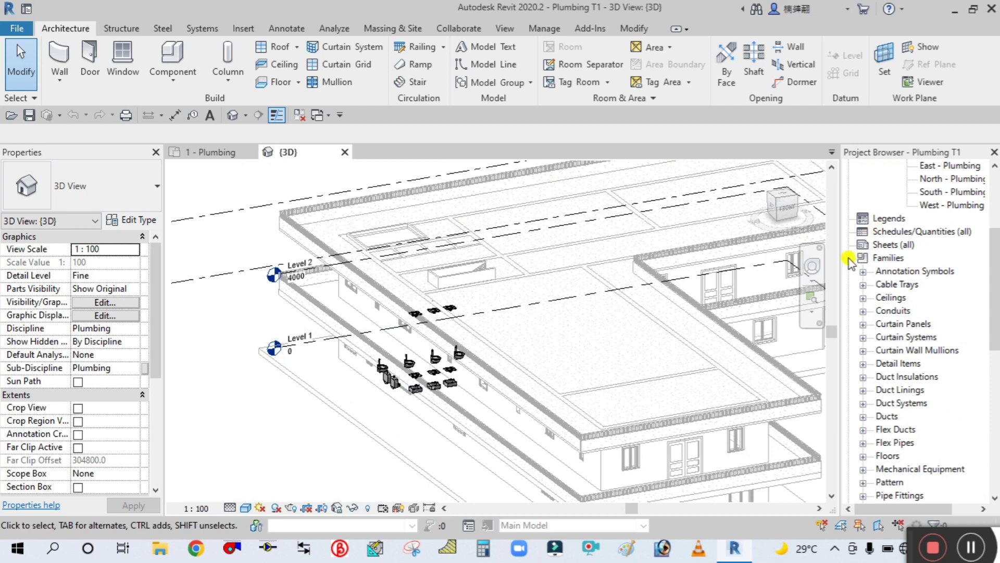
pyautogui.click(849, 258)
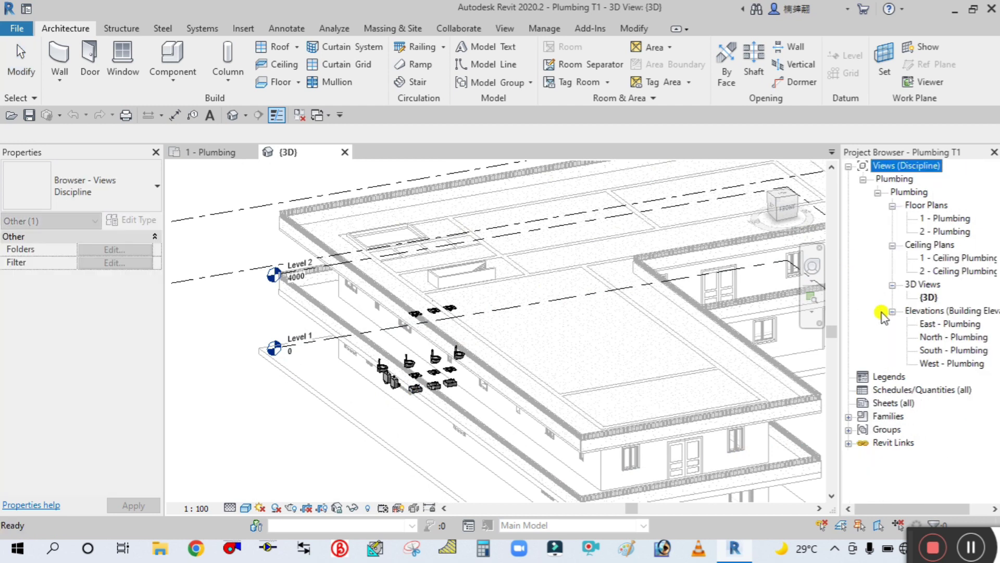
pyautogui.click(204, 152)
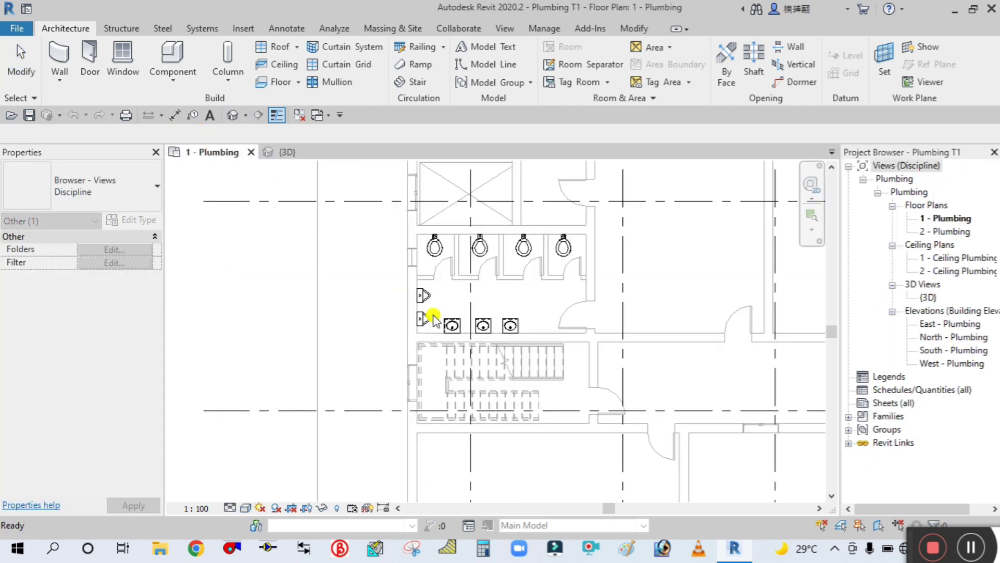
pyautogui.click(940, 218)
pyautogui.moveTo(363, 318); pyautogui.dragTo(332, 319, button='middle')
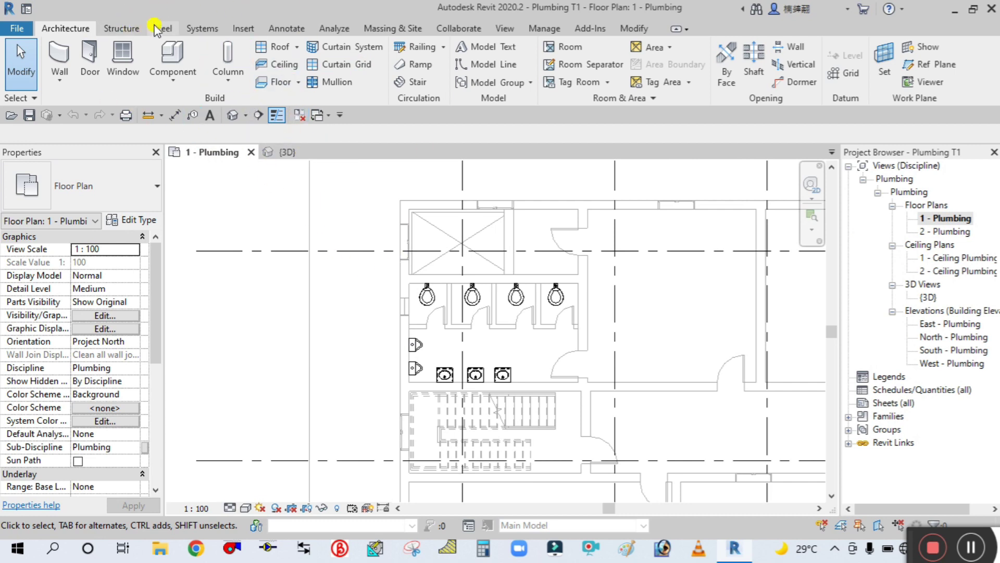
# Start the Pipe command with the Standard pipe type and set its system type to Domestic Cold Water.
pyautogui.click(202, 28)
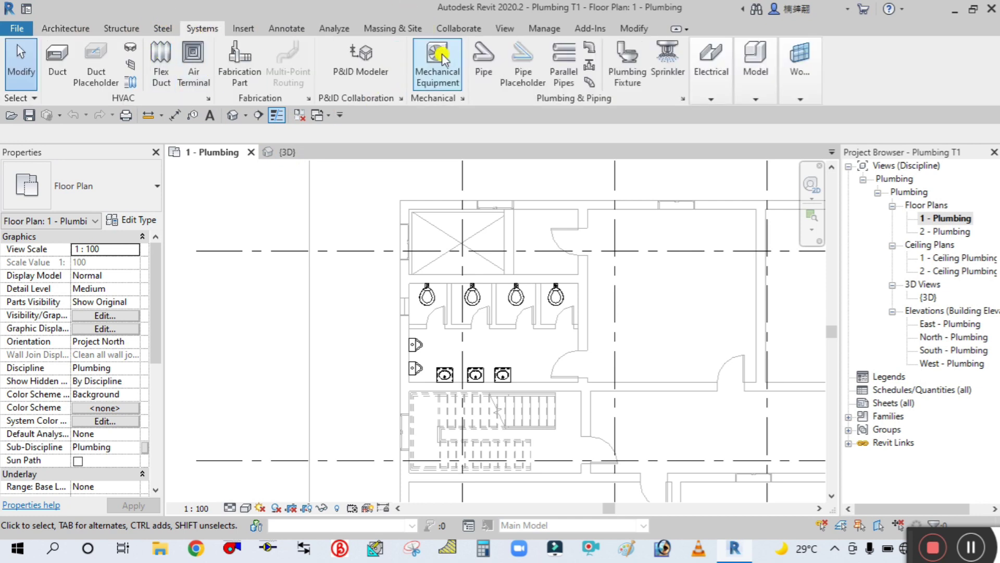
pyautogui.click(483, 61)
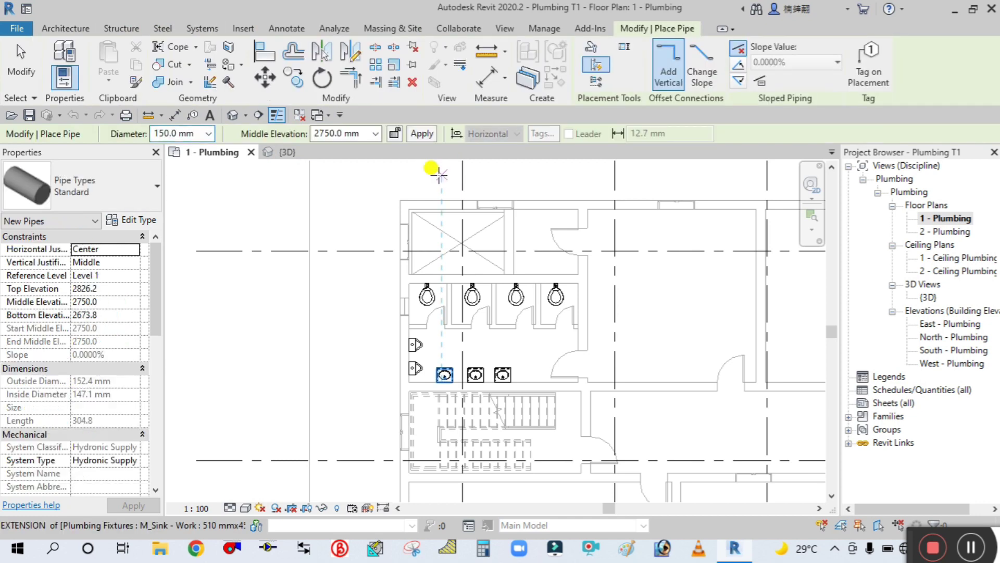
pyautogui.click(147, 188)
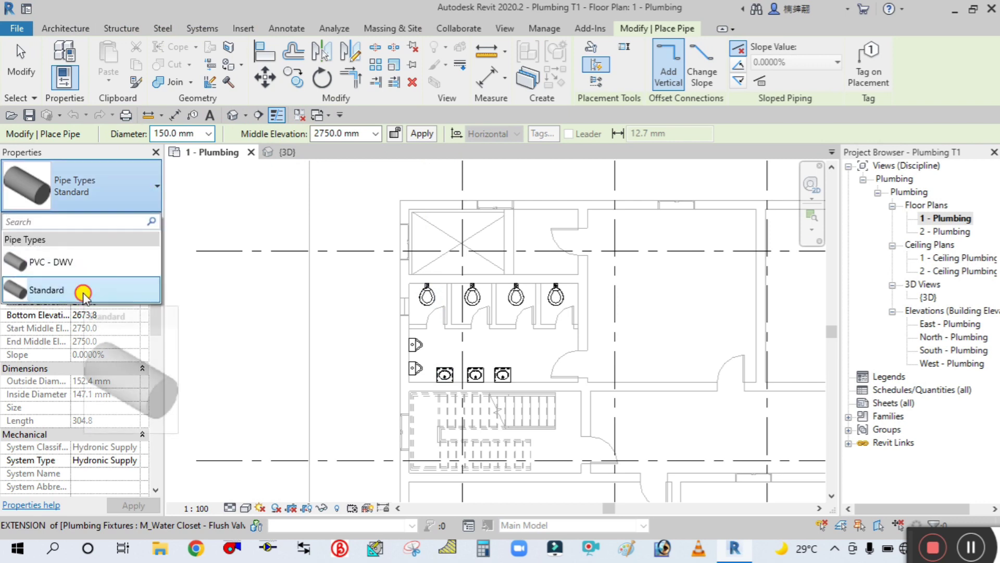
pyautogui.click(83, 290)
pyautogui.scroll(-3, 97, 315)
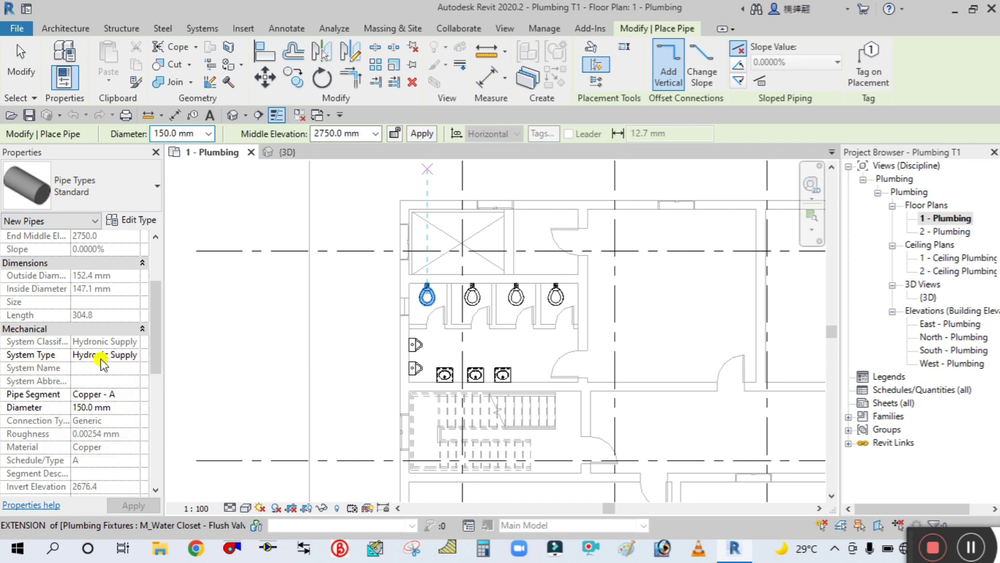
pyautogui.click(134, 360)
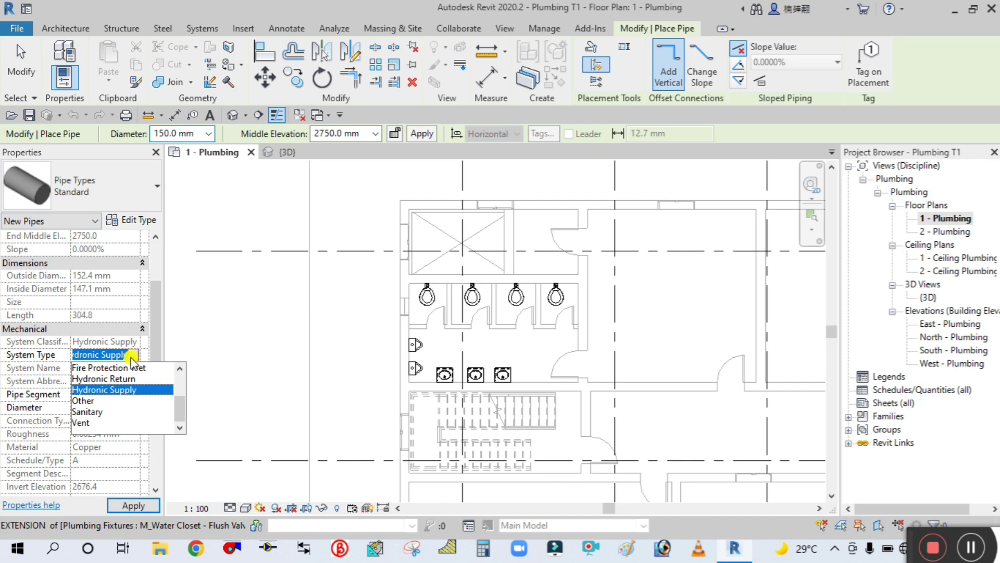
pyautogui.scroll(1, 104, 405)
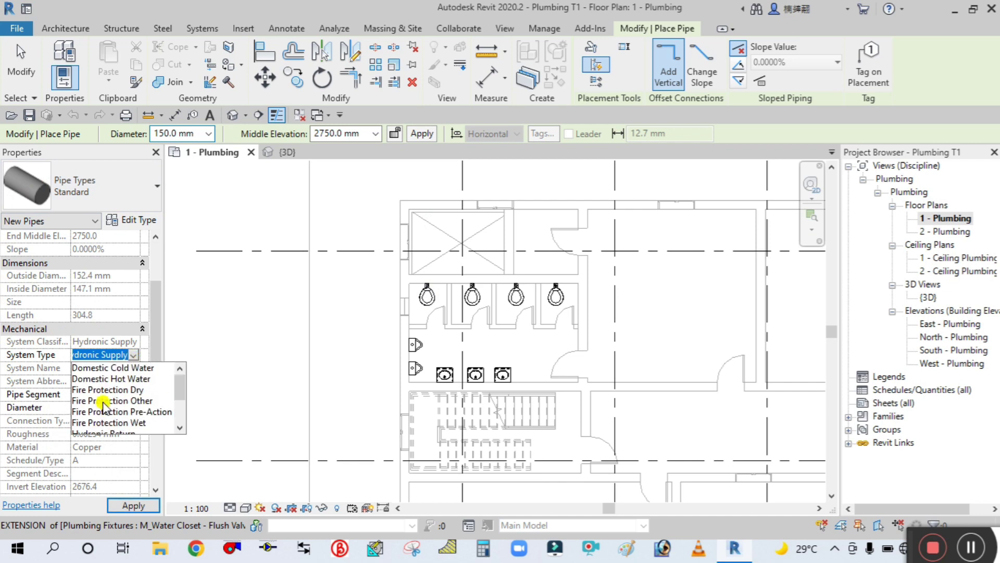
pyautogui.click(106, 368)
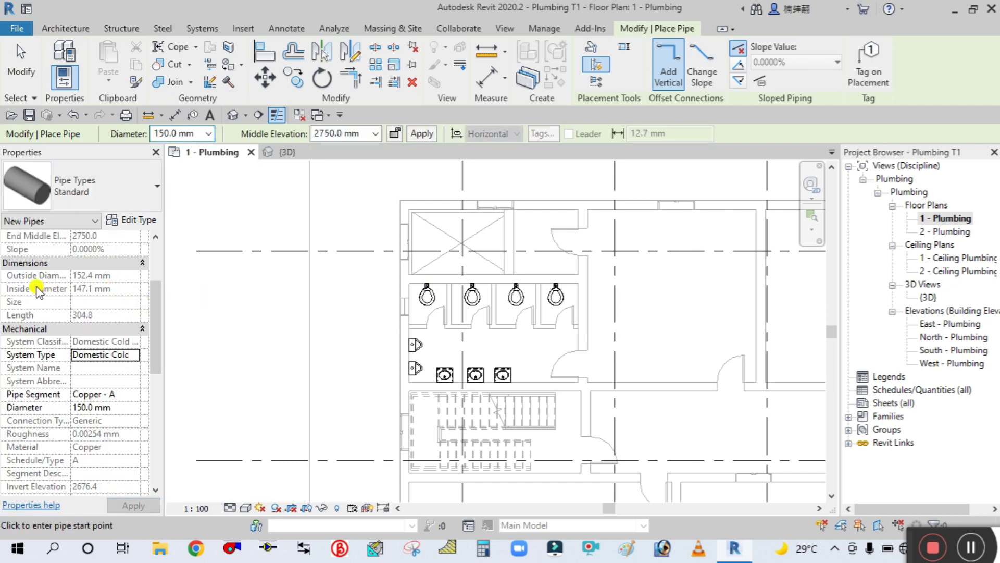
pyautogui.scroll(3, 68, 281)
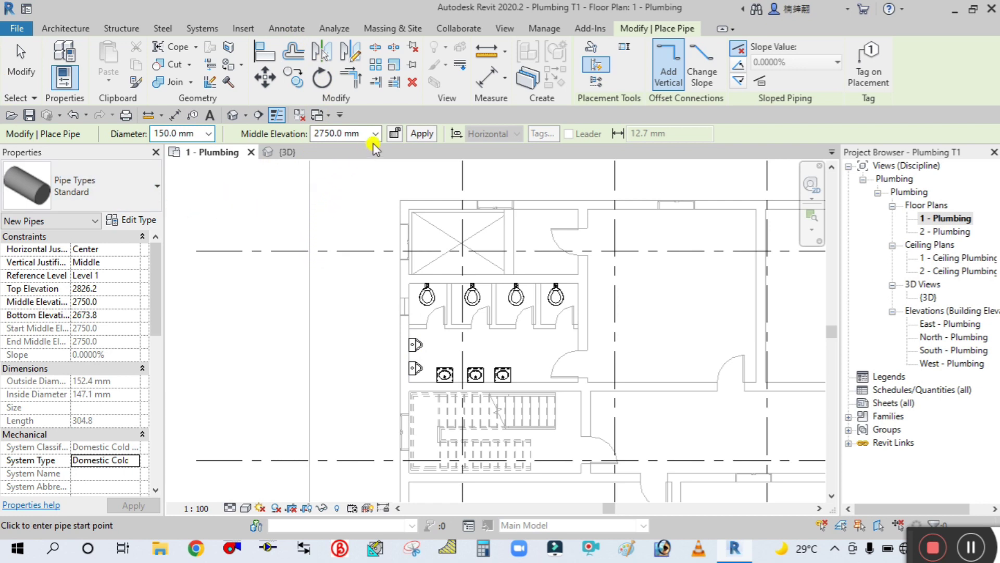
# Set the new pipe's diameter to 100 mm and its middle elevation to 300 mm.
pyautogui.click(208, 133)
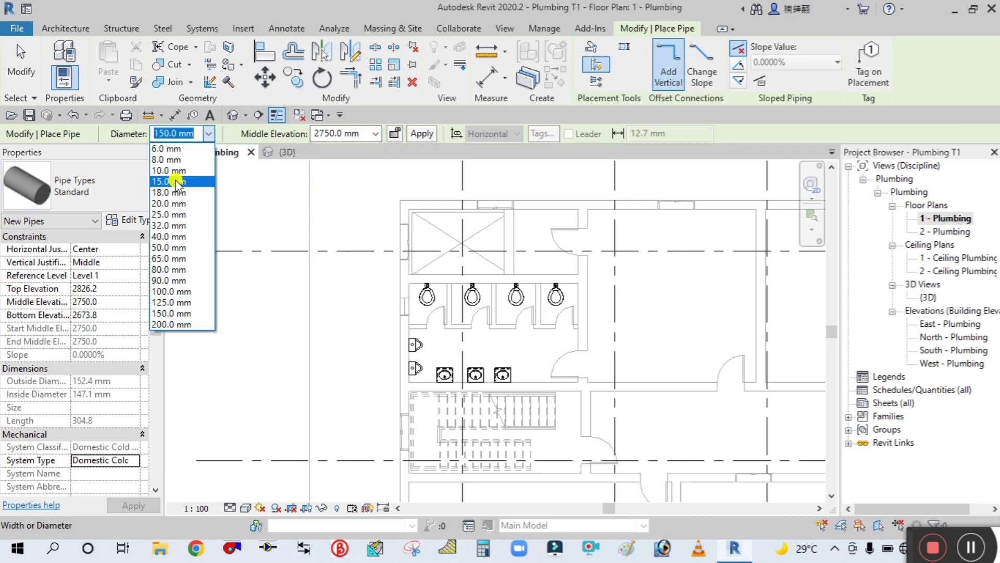
pyautogui.click(169, 292)
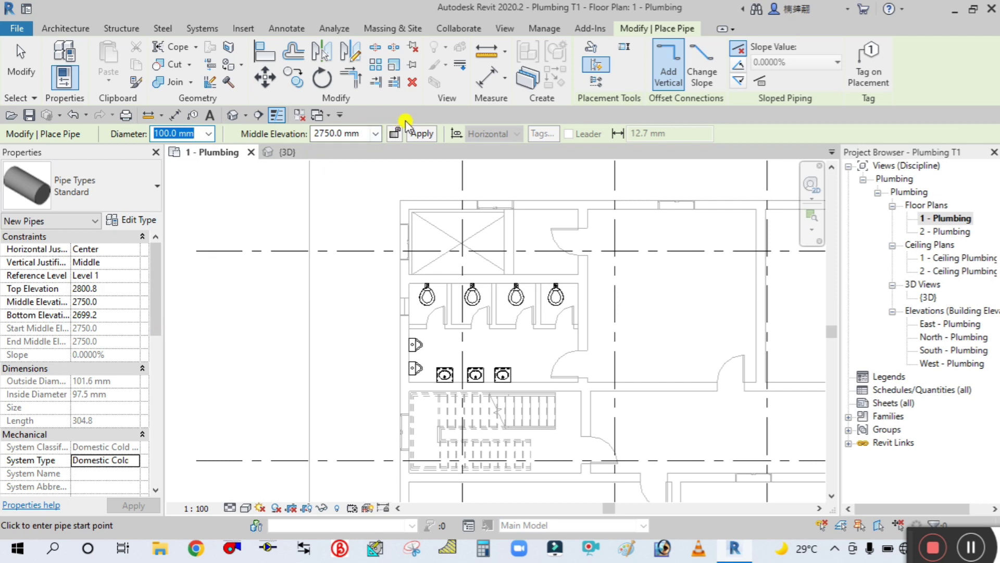
pyautogui.click(379, 135)
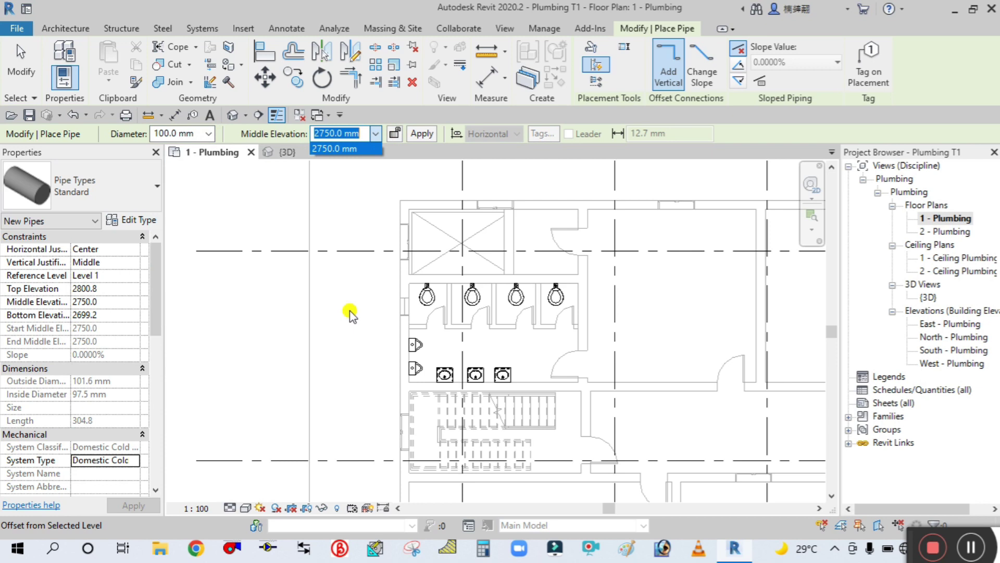
pyautogui.write('300')
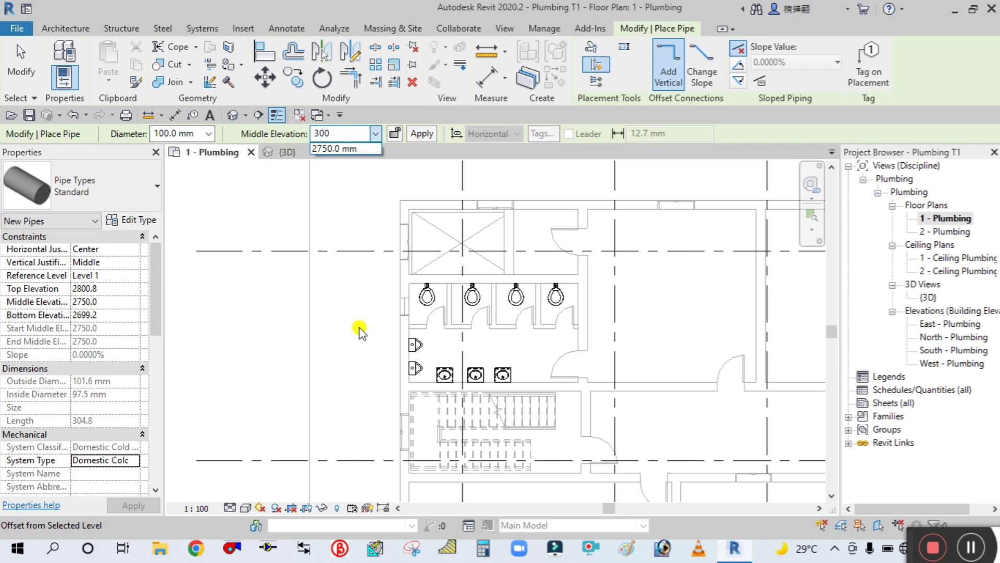
pyautogui.press('Return')
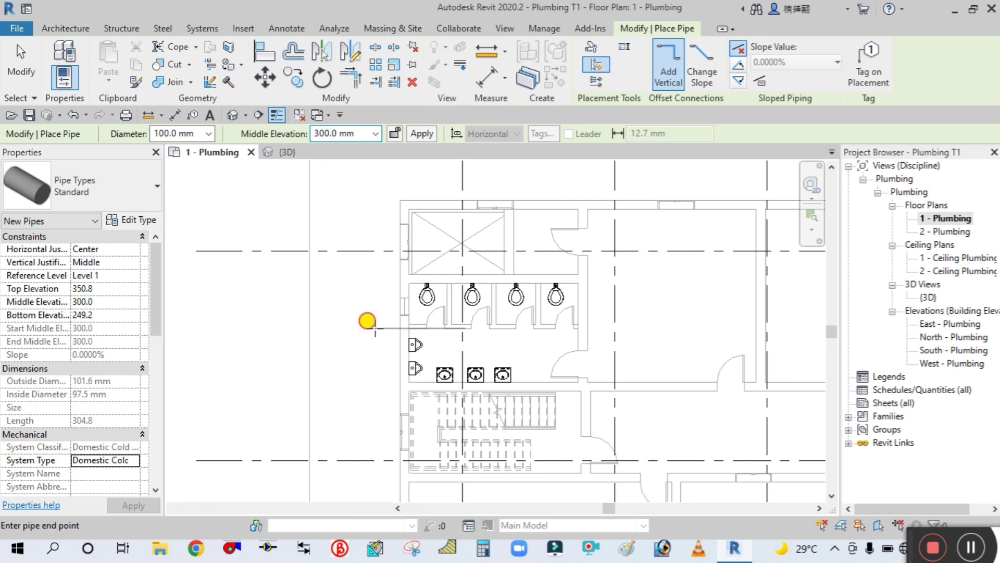
# Place a vertical pipe just outside the washroom's exterior wall beside the urinals, rising to a middle elevation of 5000 mm.
pyautogui.click(374, 328)
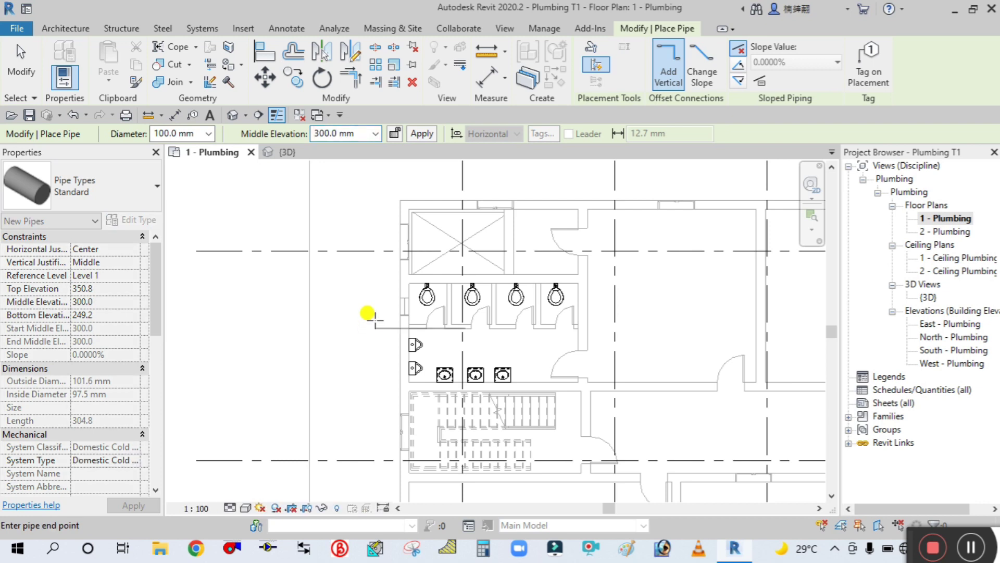
pyautogui.click(375, 134)
pyautogui.click(360, 158)
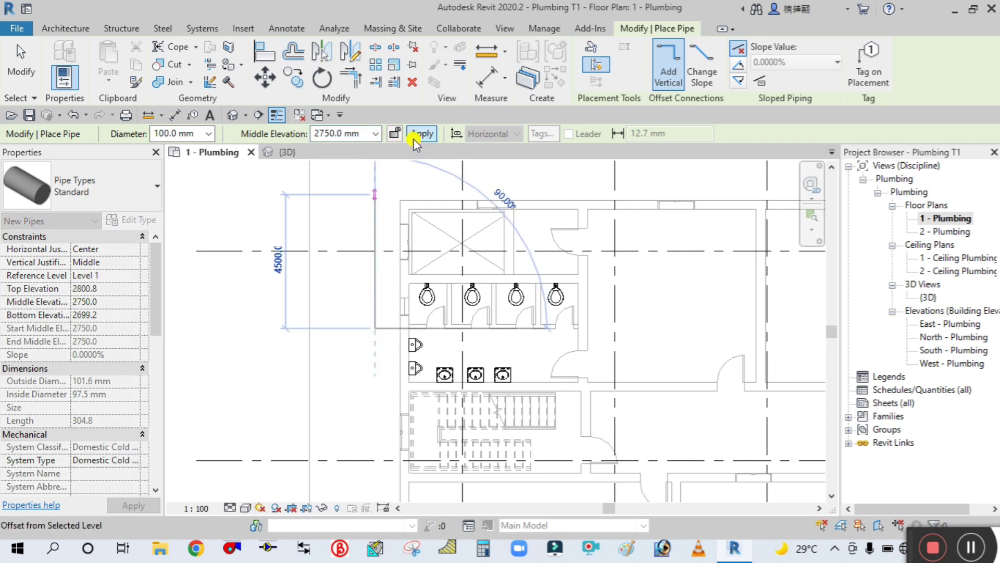
pyautogui.click(363, 134)
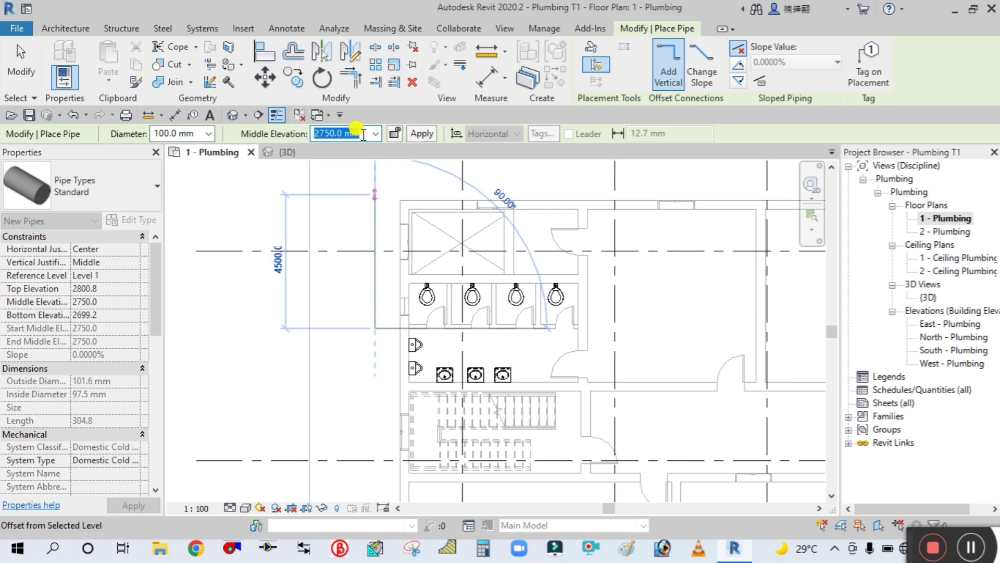
pyautogui.write('5000')
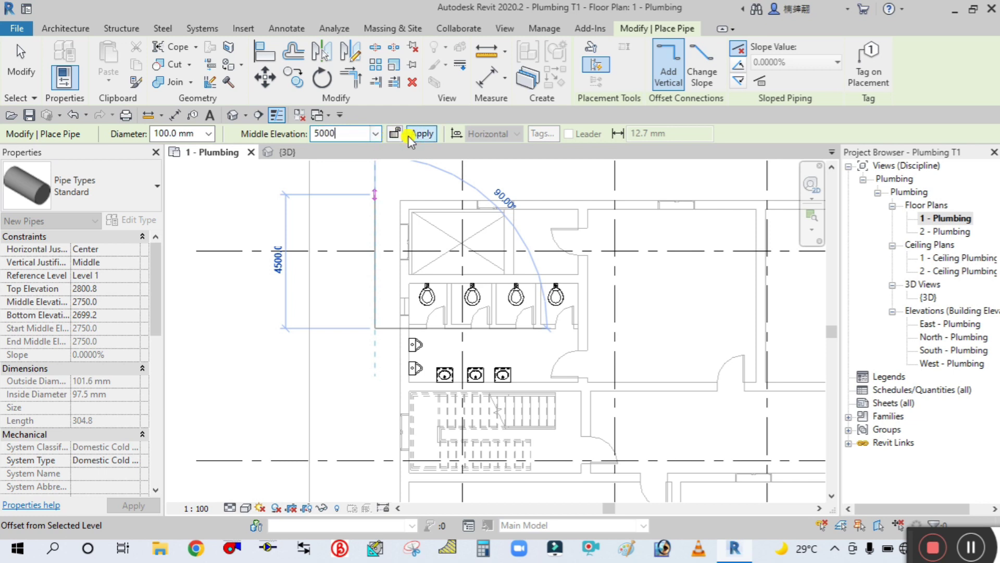
pyautogui.click(422, 134)
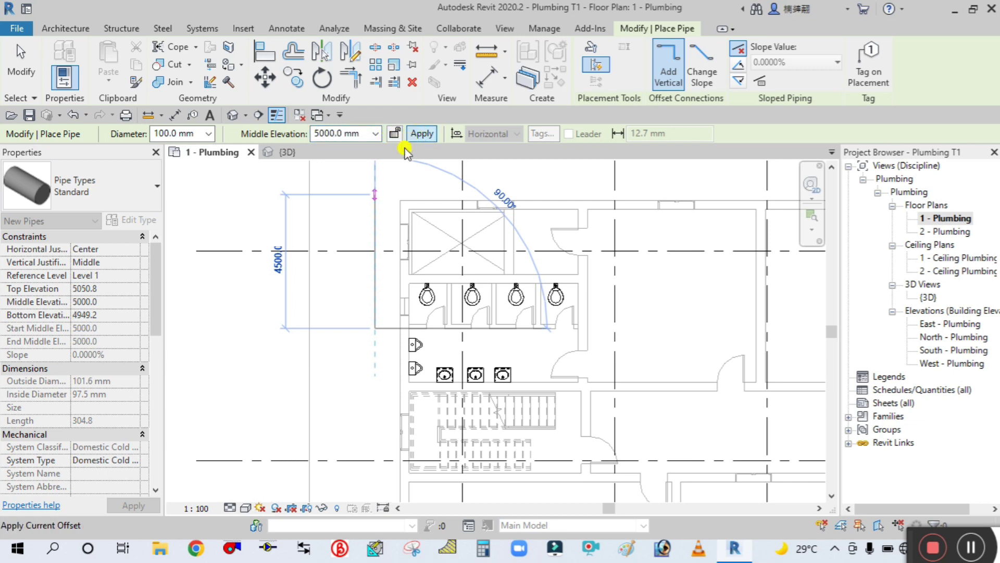
pyautogui.press('Escape')
pyautogui.press('Escape')
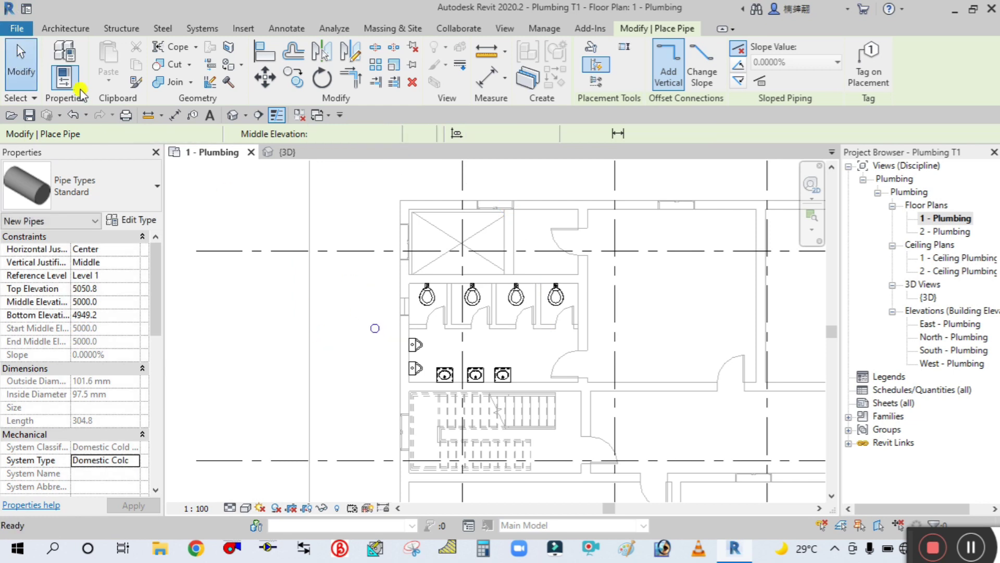
# Turn off thin line display and check the vertical pipe's outline on the plan from close up.
pyautogui.scroll(5, 336, 346)
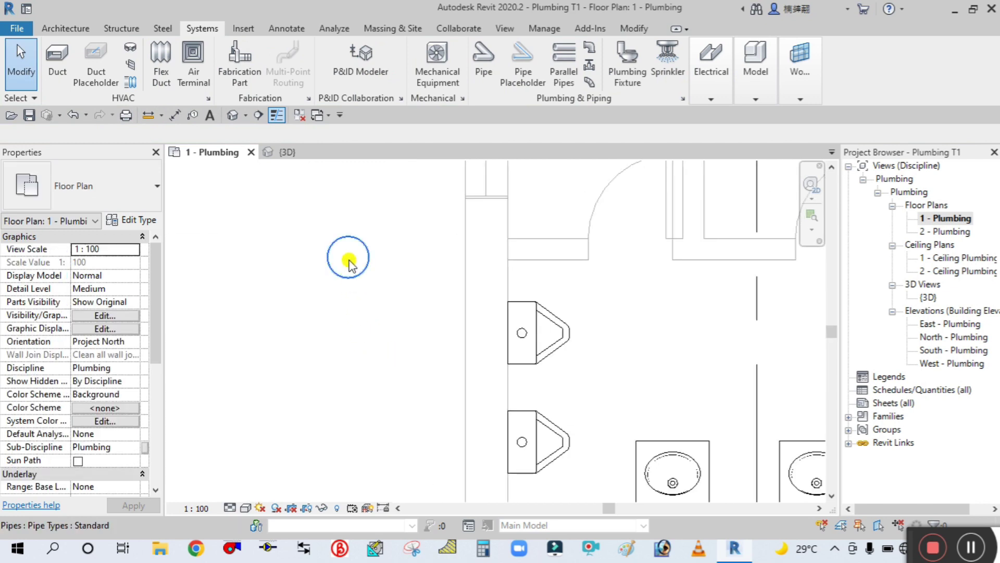
pyautogui.scroll(-2, 349, 284)
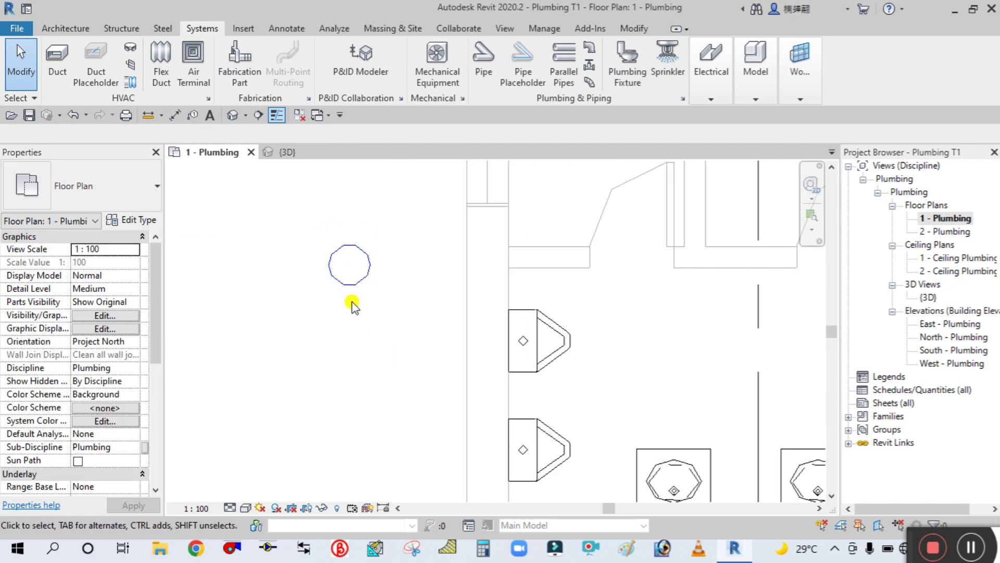
pyautogui.click(280, 116)
pyautogui.scroll(3, 347, 297)
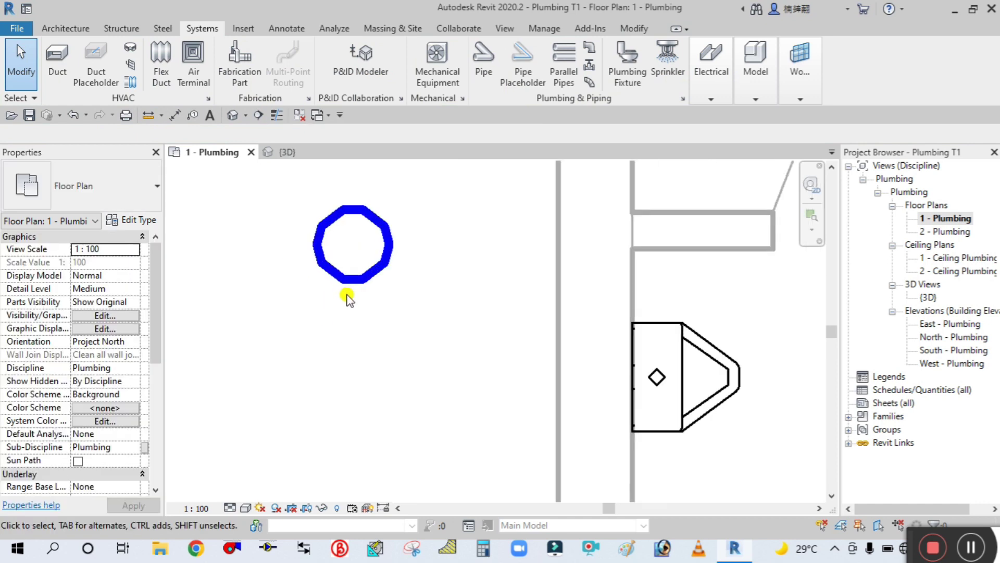
pyautogui.scroll(-3, 400, 328)
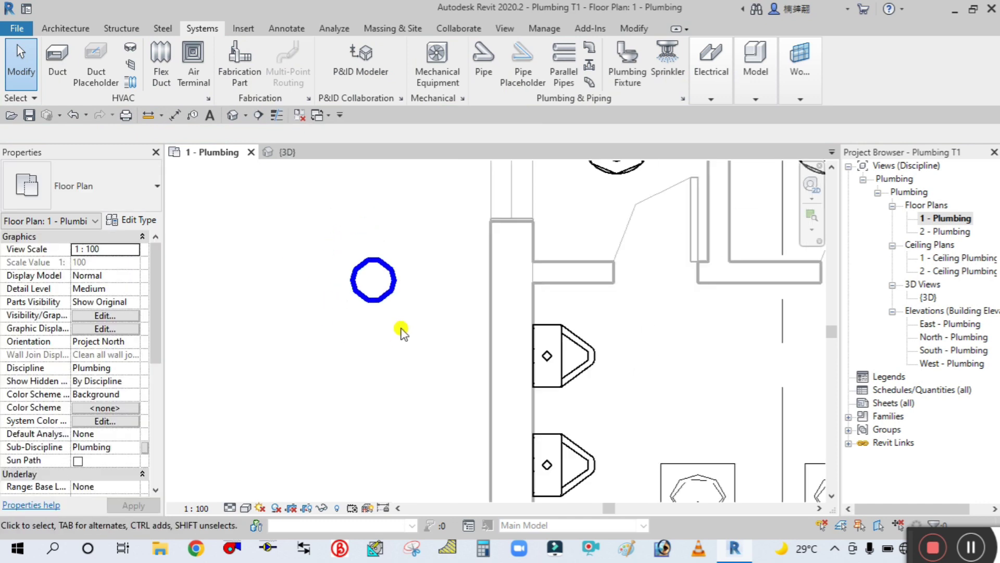
# Set the floor plan's detail level to Fine and its visual style to Shaded.
pyautogui.click(230, 508)
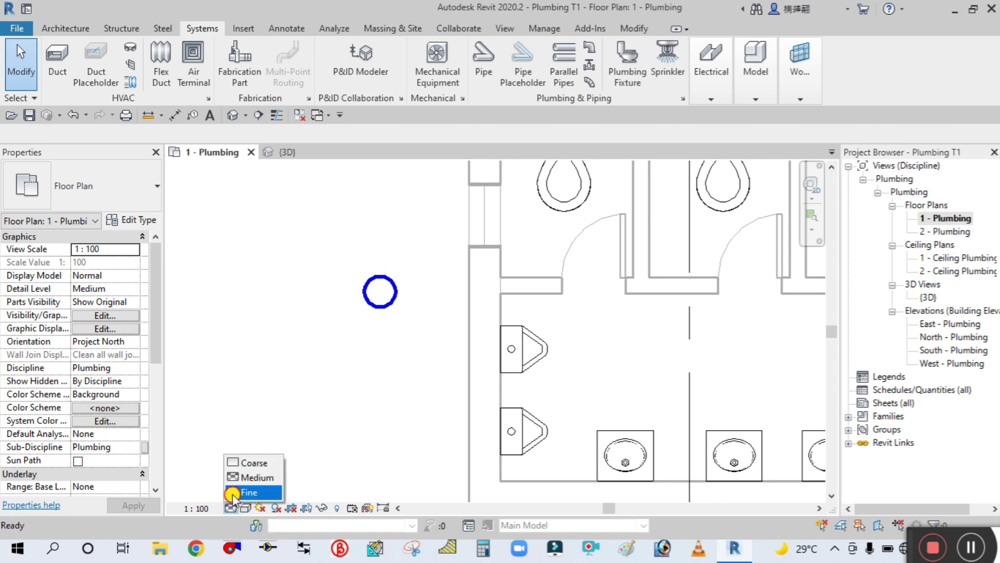
pyautogui.click(233, 495)
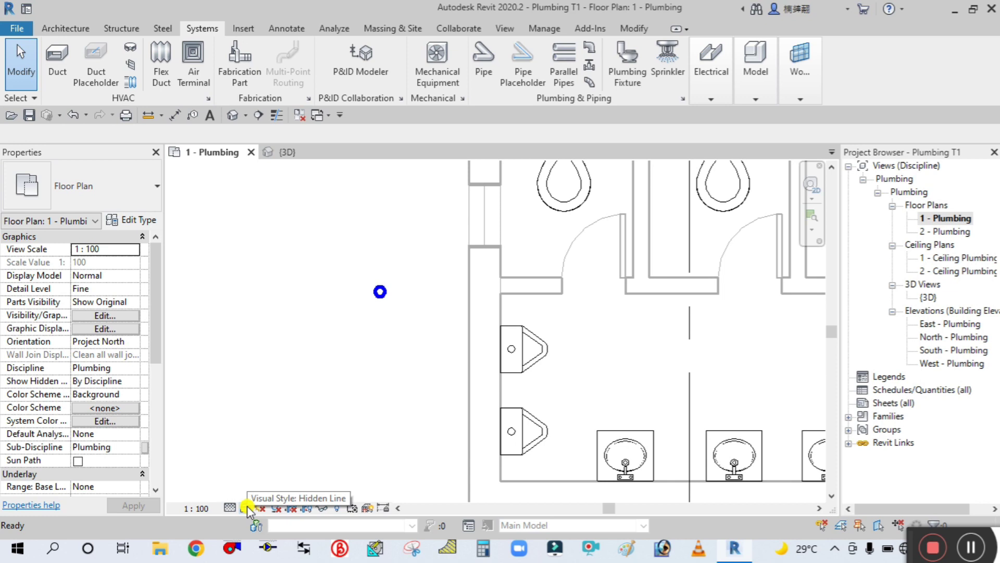
pyautogui.click(246, 508)
pyautogui.click(252, 449)
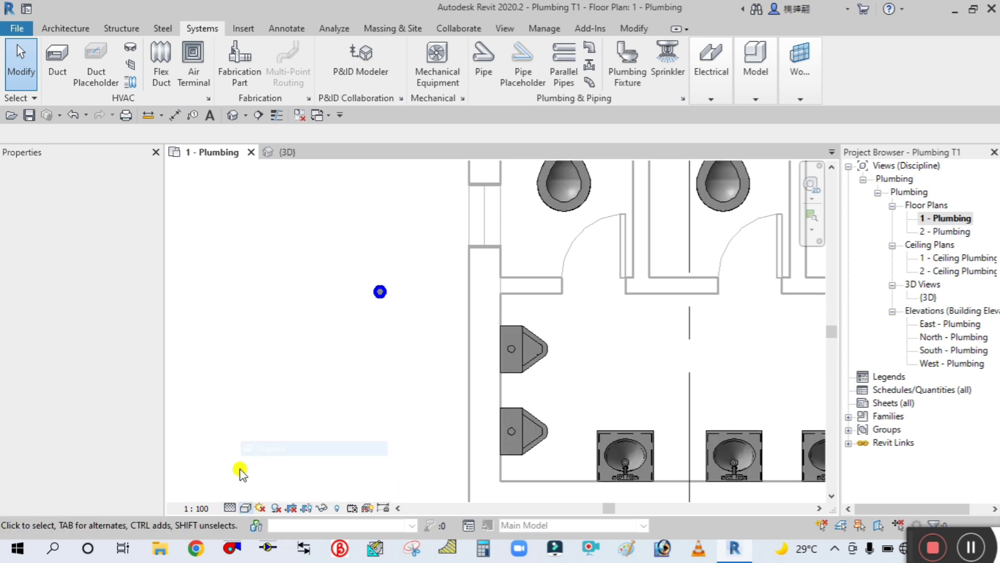
pyautogui.click(229, 508)
pyautogui.click(232, 492)
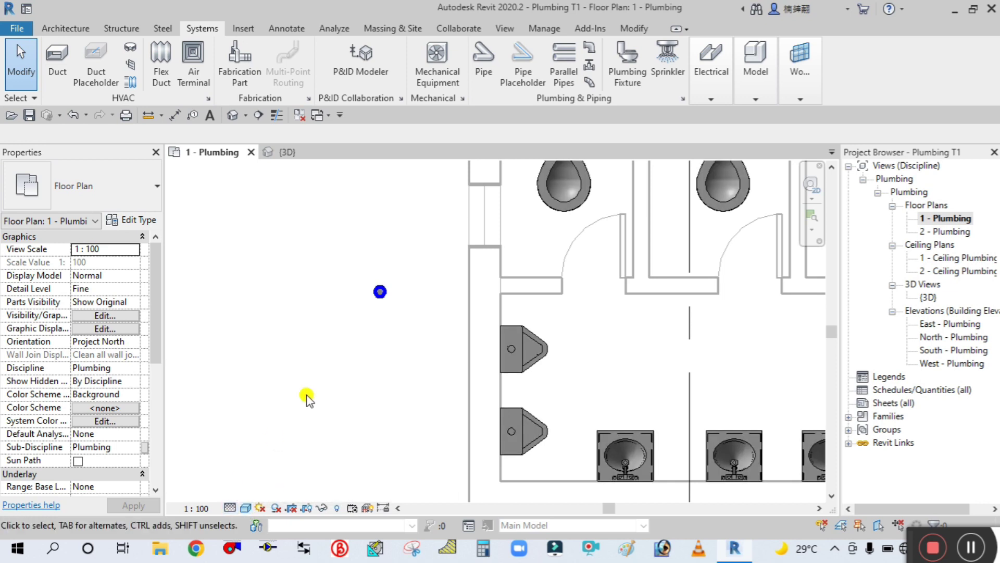
# Open the {3D} view and examine the new vertical pipe beside the washroom fixtures.
pyautogui.scroll(-2, 345, 350)
pyautogui.click(305, 154)
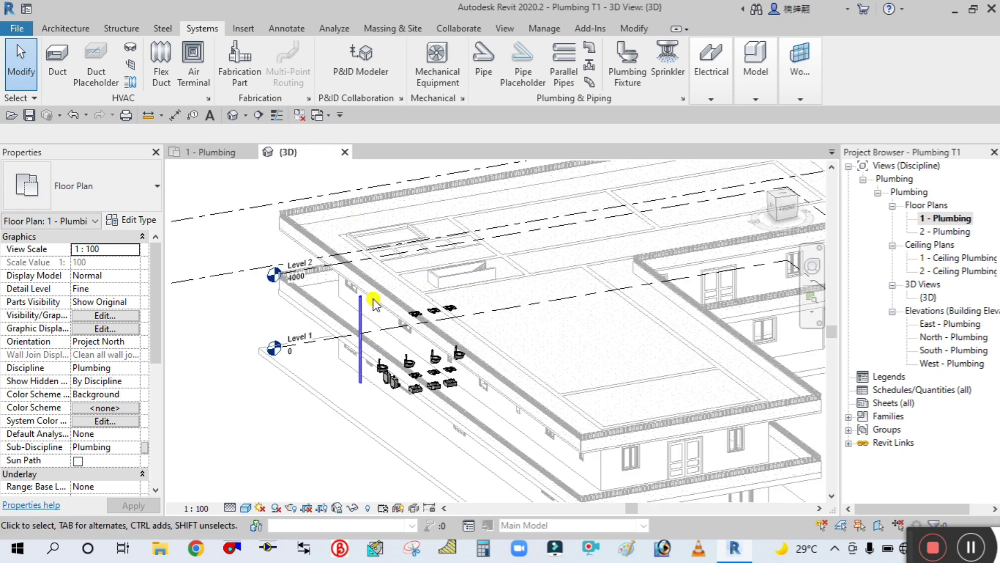
pyautogui.scroll(3, 359, 365)
pyautogui.scroll(2, 369, 288)
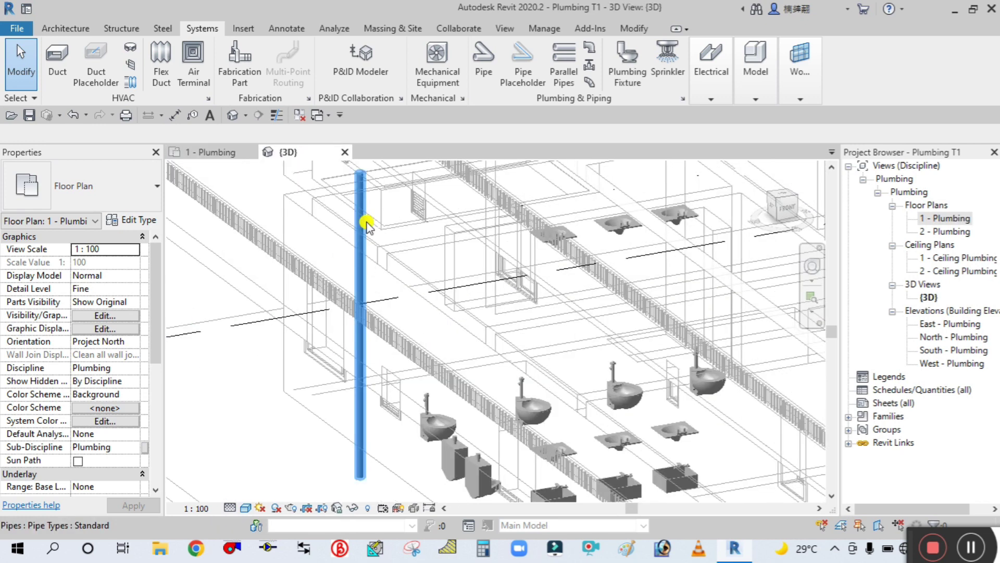
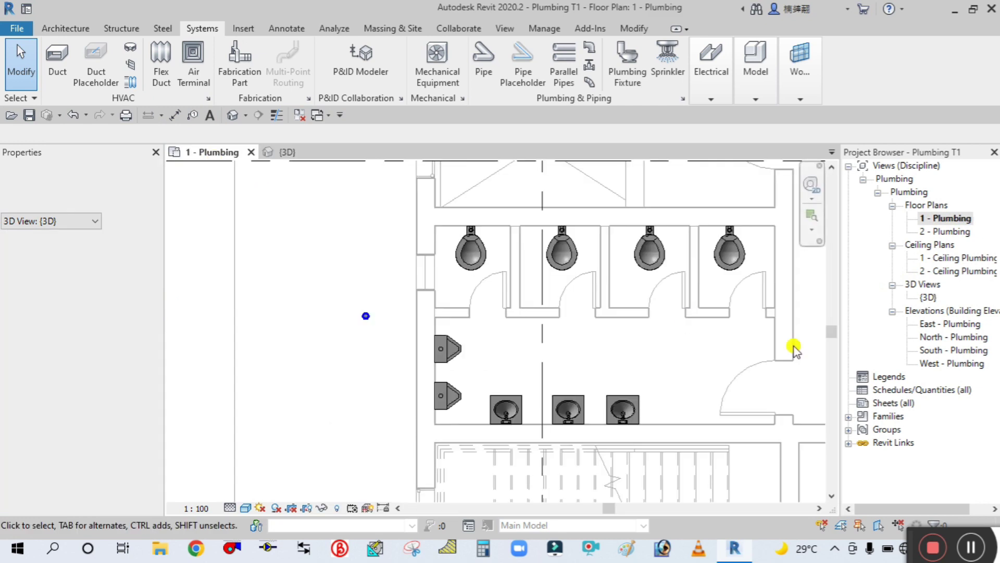
# Open the North - Plumbing elevation and examine the vertical pipe's height against the host and linked model levels.
pyautogui.scroll(-2, 368, 358)
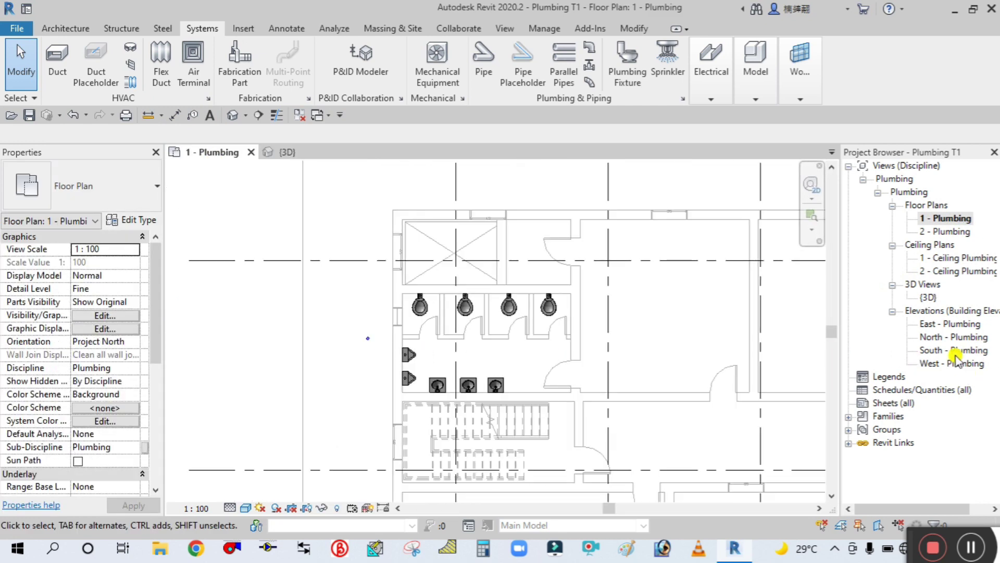
pyautogui.doubleClick(942, 337)
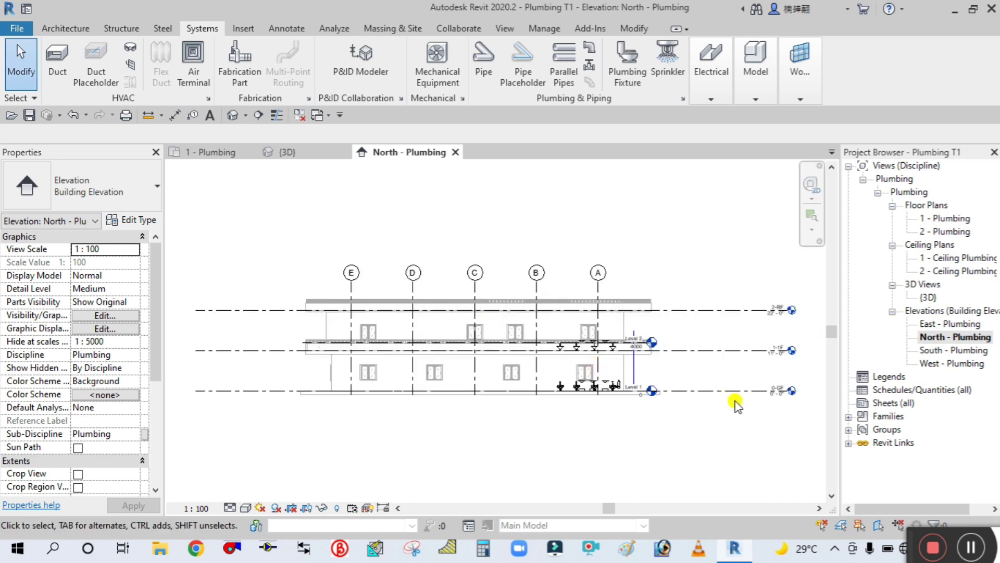
pyautogui.scroll(2, 732, 401)
pyautogui.moveTo(786, 415); pyautogui.dragTo(648, 419, button='middle')
pyautogui.scroll(4, 594, 253)
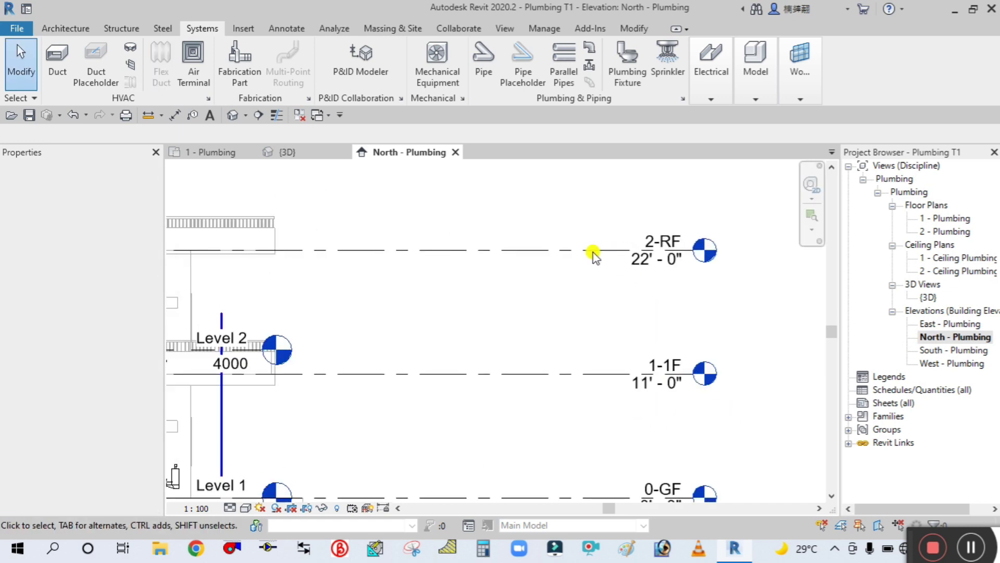
pyautogui.scroll(-2, 576, 324)
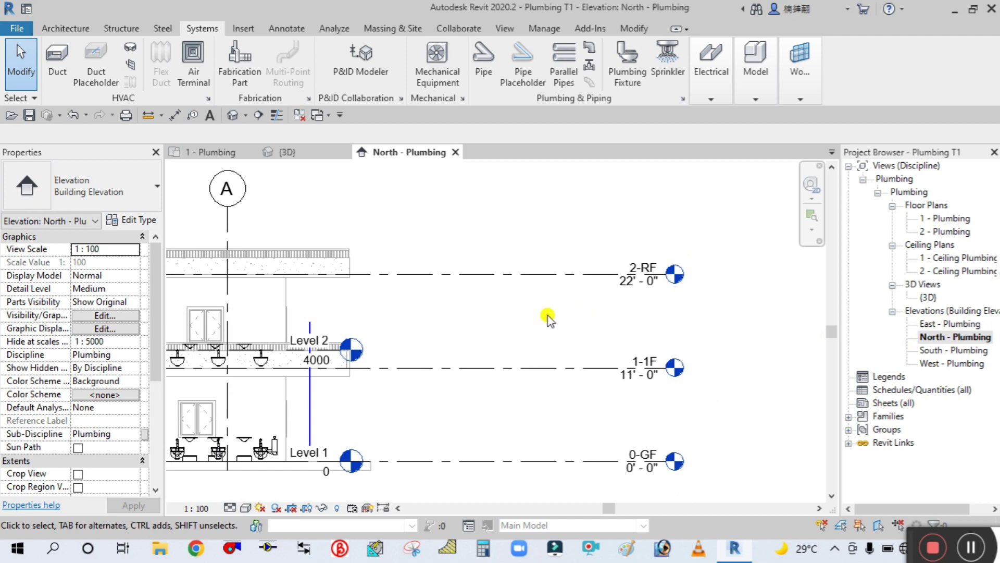
pyautogui.scroll(-1, 518, 319)
pyautogui.moveTo(467, 335); pyautogui.dragTo(559, 319, button='middle')
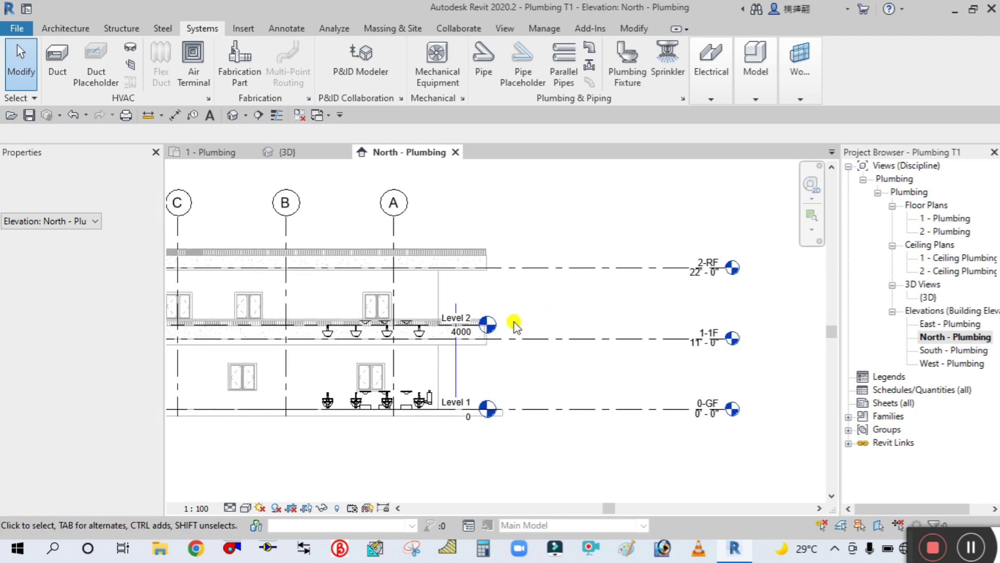
# Set the North - Plumbing elevation's detail level to Fine and its visual style to Shaded.
pyautogui.click(233, 508)
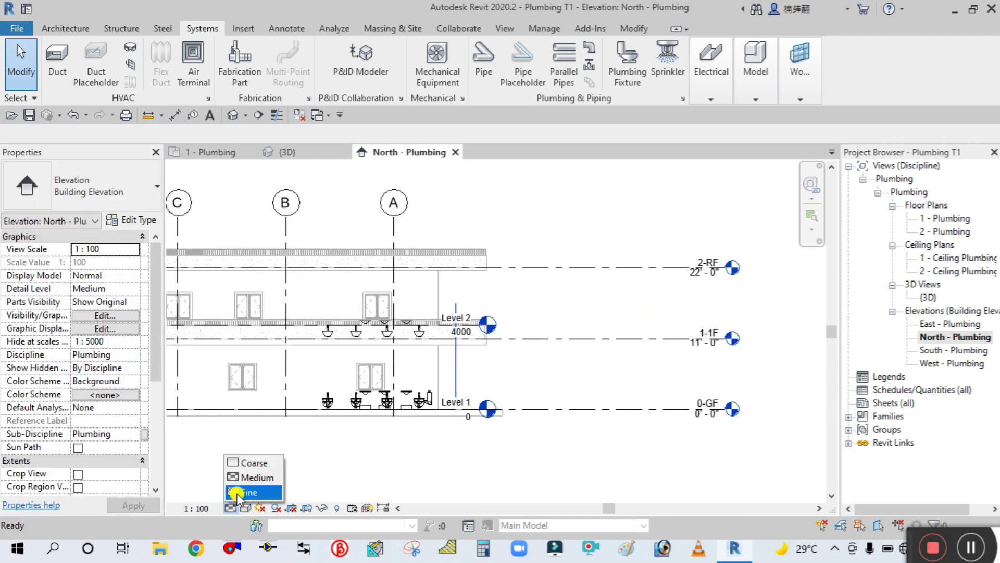
pyautogui.click(237, 492)
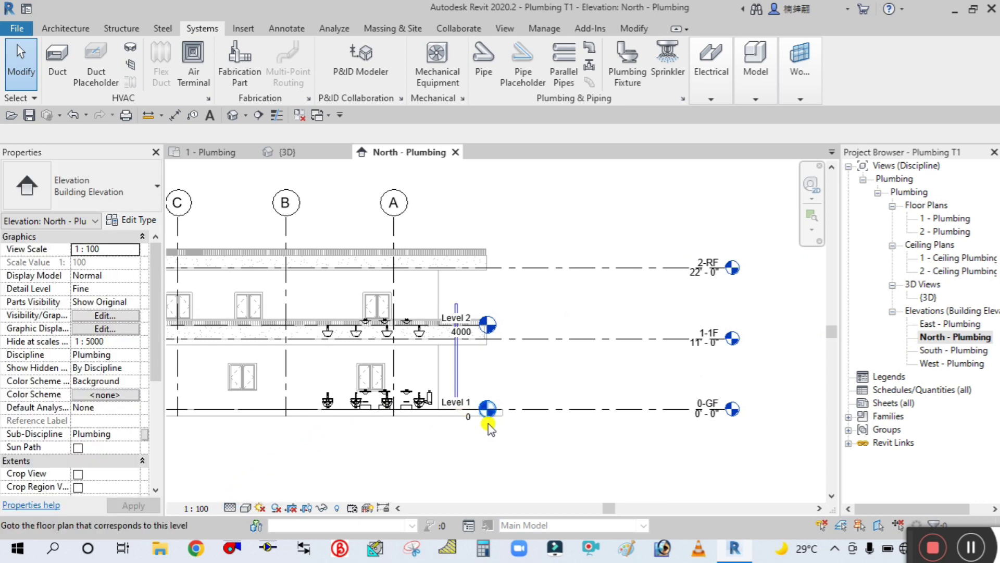
pyautogui.click(248, 506)
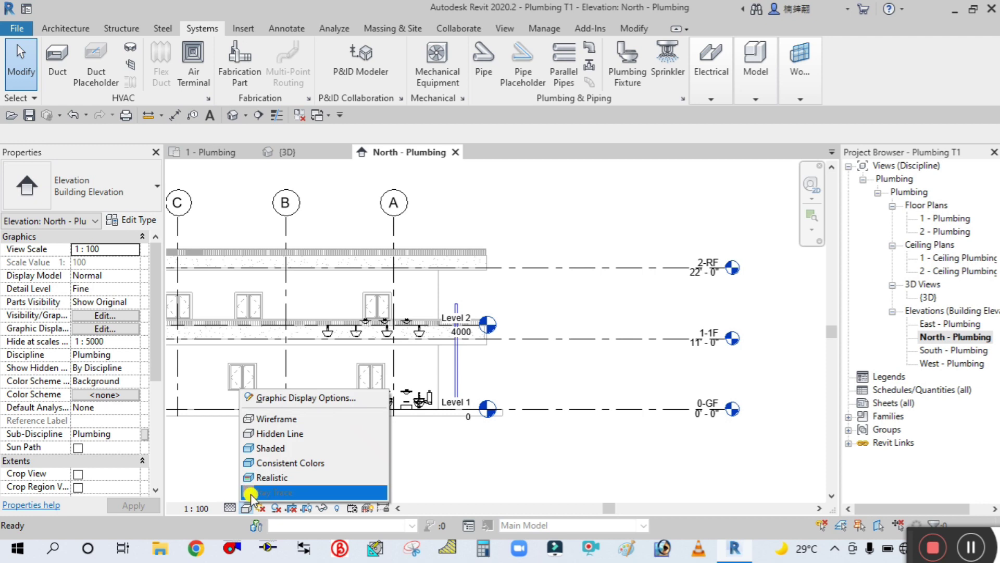
pyautogui.click(262, 448)
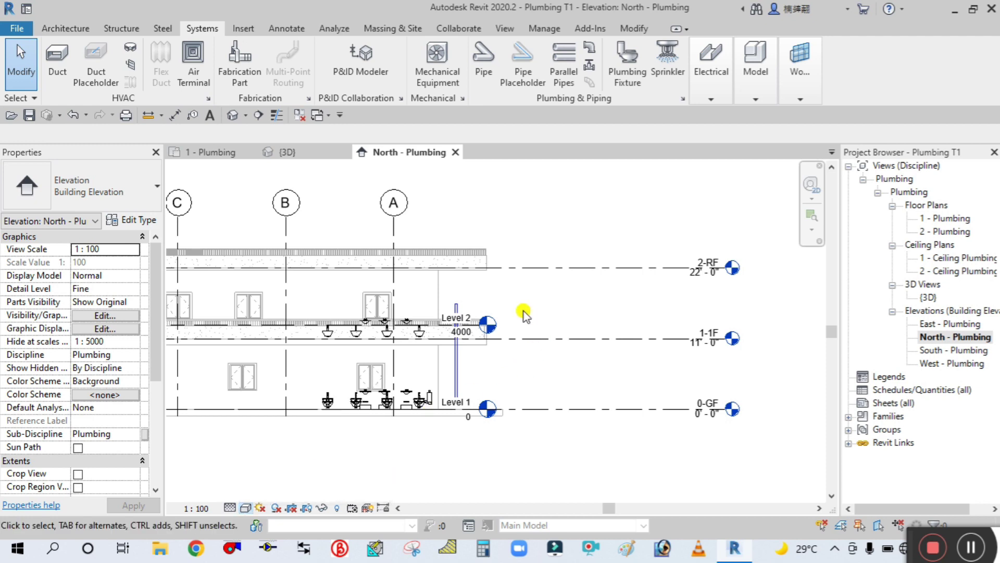
# Extend the vertical pipe upward from its open top end to 7000 mm and add a horizontal 100 mm run toward the building.
pyautogui.scroll(5, 453, 290)
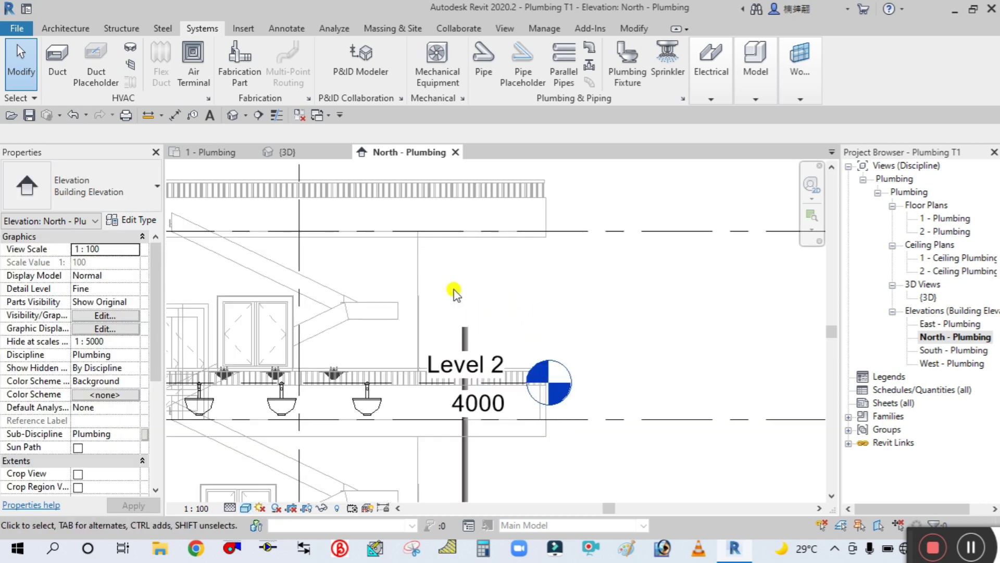
pyautogui.click(465, 328)
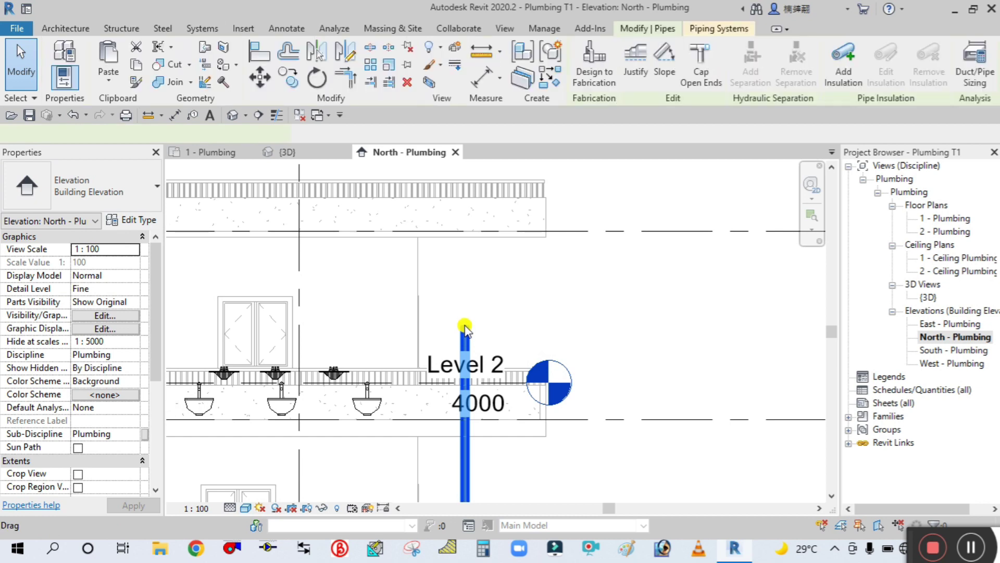
pyautogui.rightClick(465, 328)
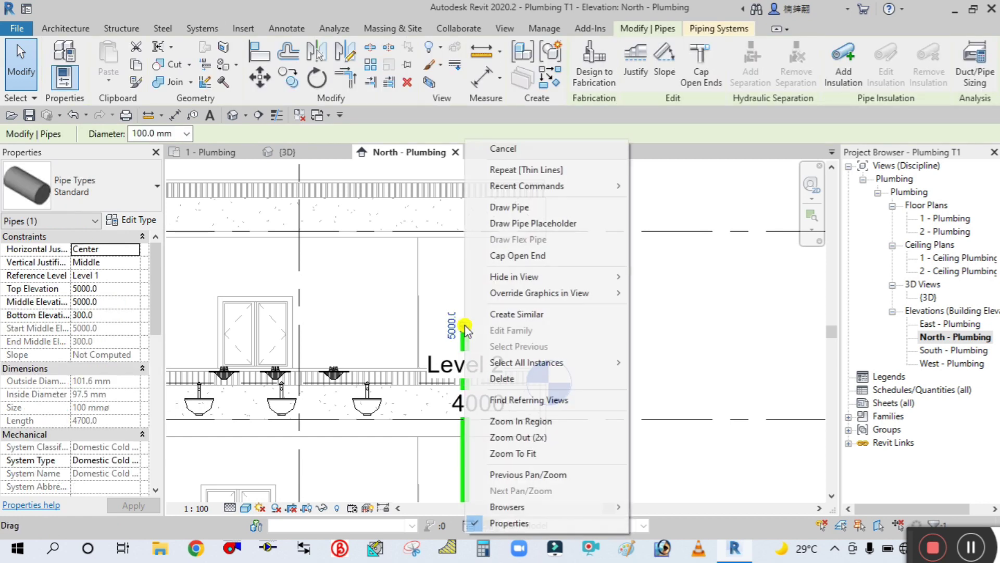
pyautogui.click(508, 208)
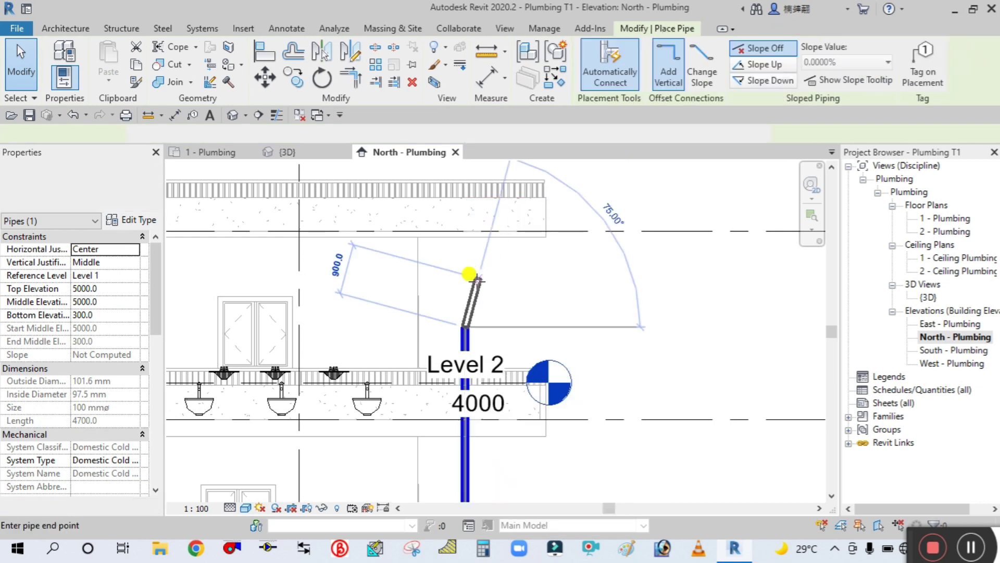
pyautogui.scroll(-2, 453, 284)
pyautogui.scroll(1, 460, 241)
pyautogui.scroll(2, 461, 260)
pyautogui.click(463, 256)
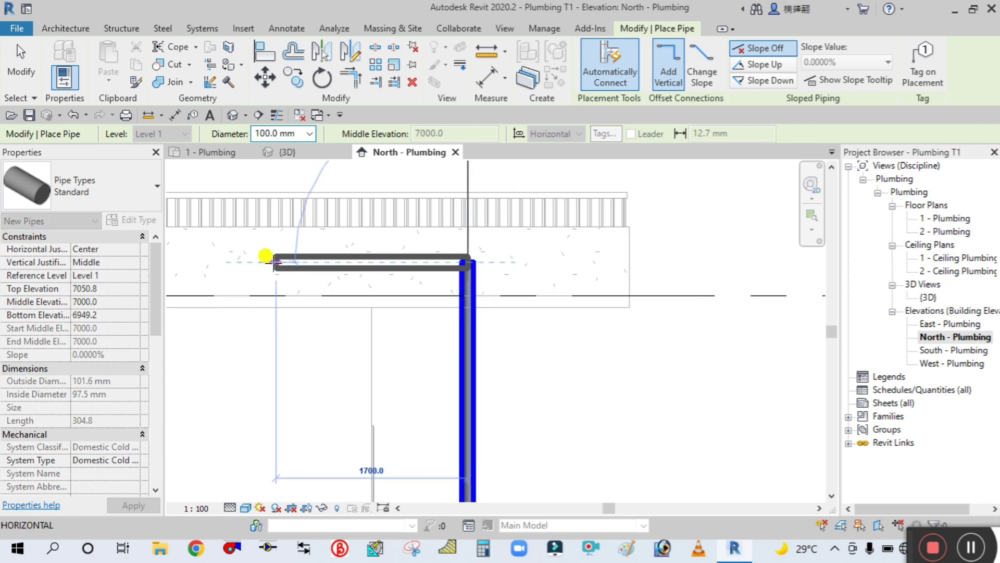
pyautogui.click(299, 275)
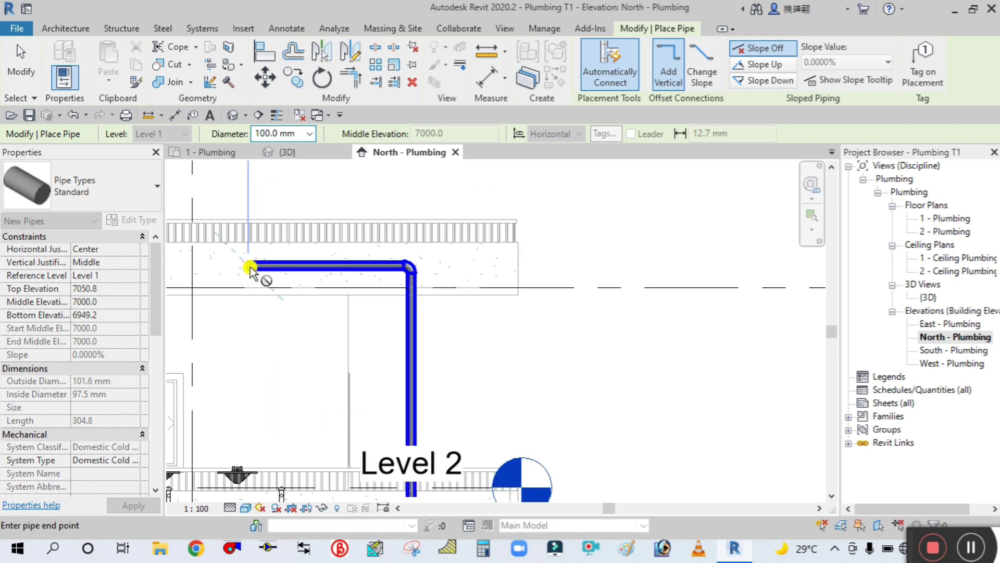
pyautogui.click(17, 63)
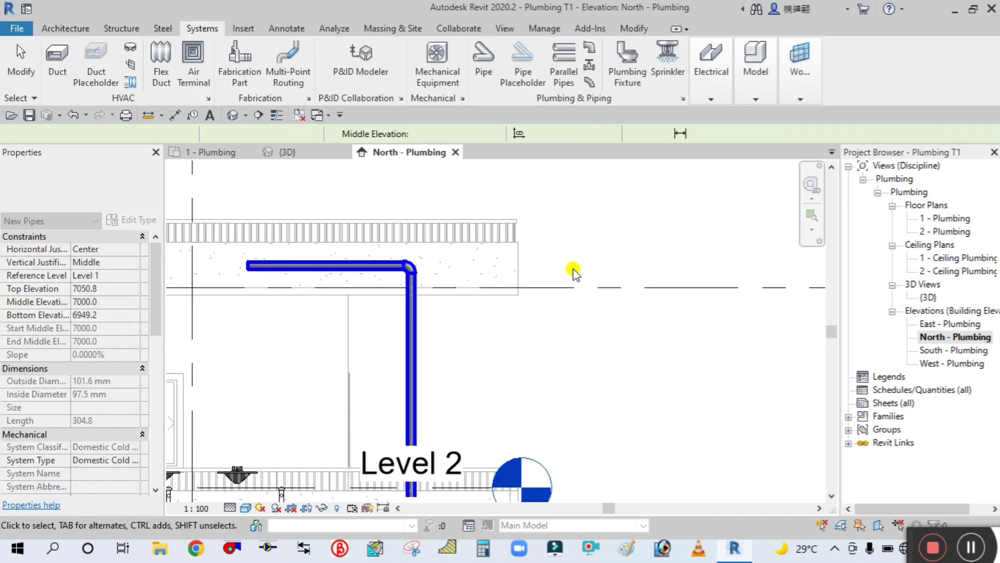
# Examine the extended riser and its horizontal branch in the North elevation and in the {3D} view.
pyautogui.scroll(-3, 575, 270)
pyautogui.scroll(2, 453, 263)
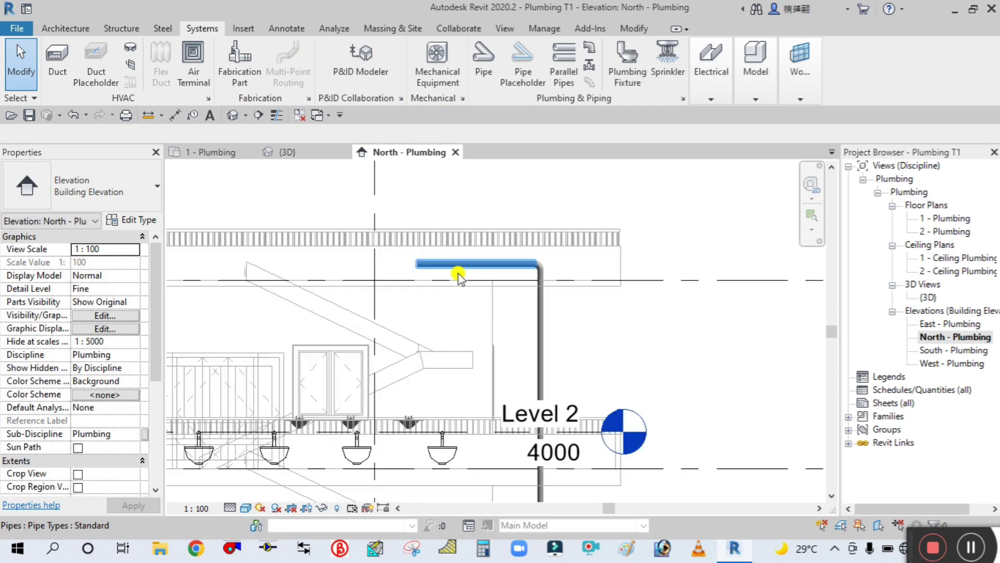
pyautogui.scroll(-3, 514, 276)
pyautogui.scroll(-2, 599, 276)
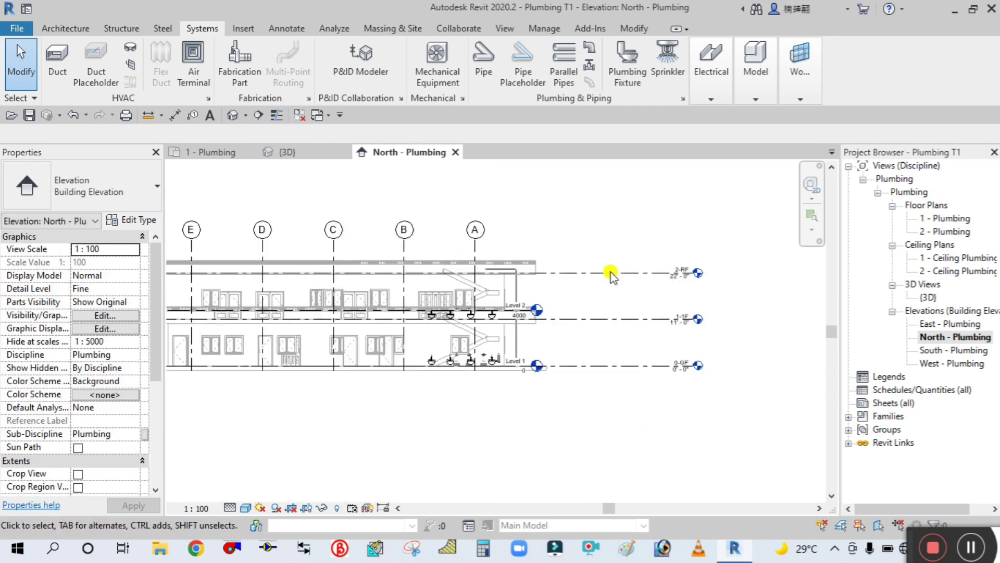
pyautogui.click(311, 150)
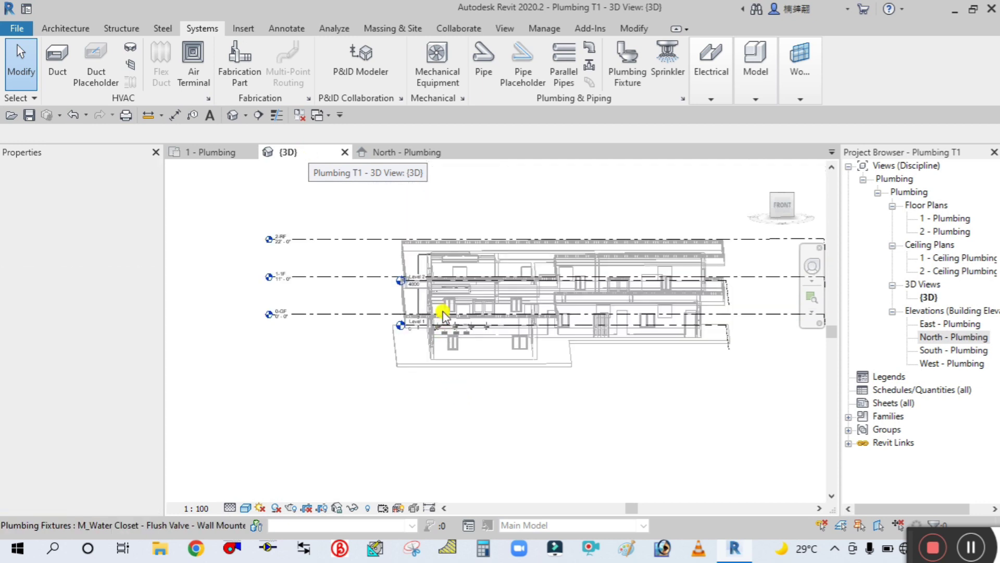
pyautogui.scroll(2, 432, 261)
pyautogui.scroll(2, 432, 261)
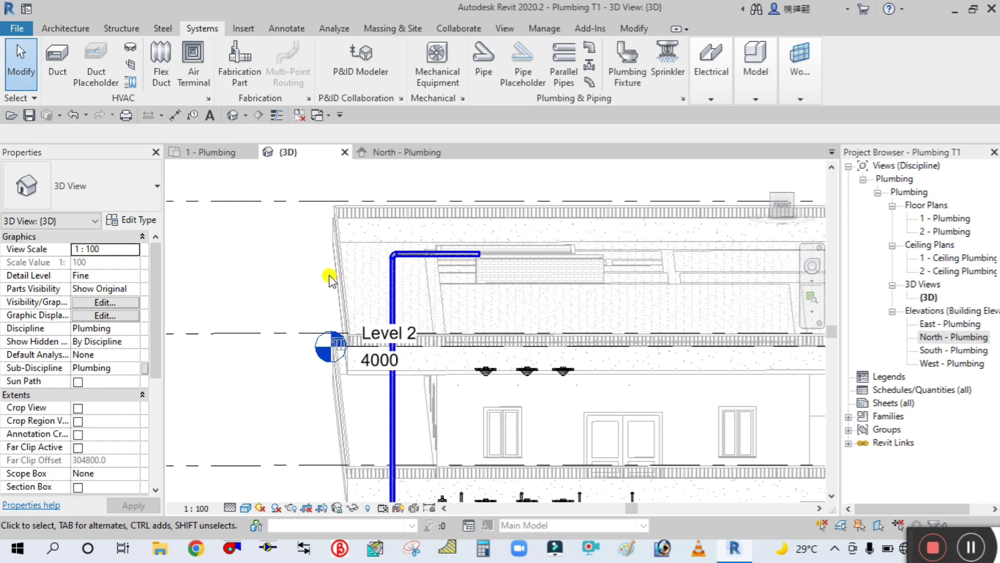
pyautogui.scroll(-3, 329, 280)
# Open the 1 - Plumbing floor plan and inspect the riser beside the washroom wall and its pipe properties.
pyautogui.click(223, 151)
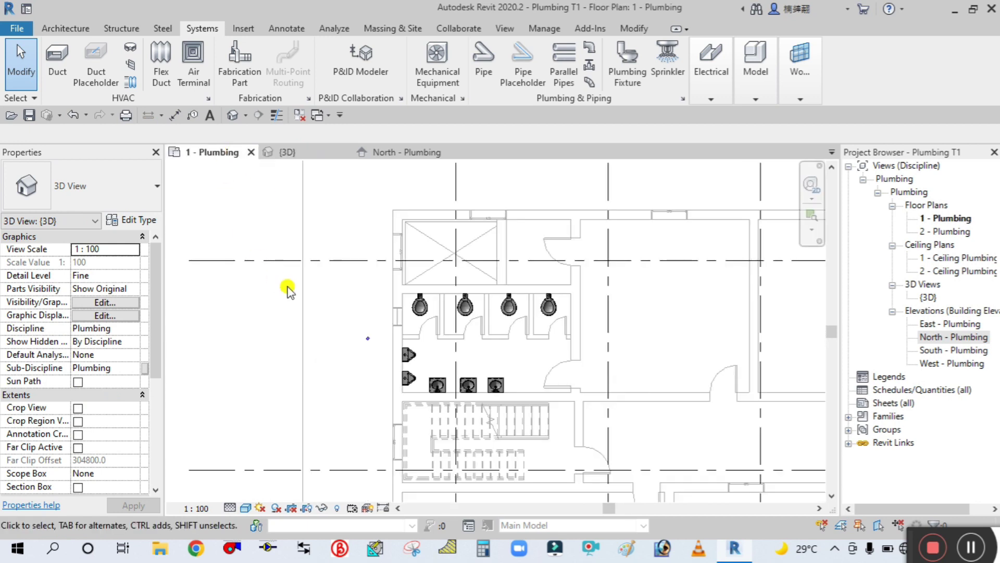
pyautogui.scroll(5, 371, 354)
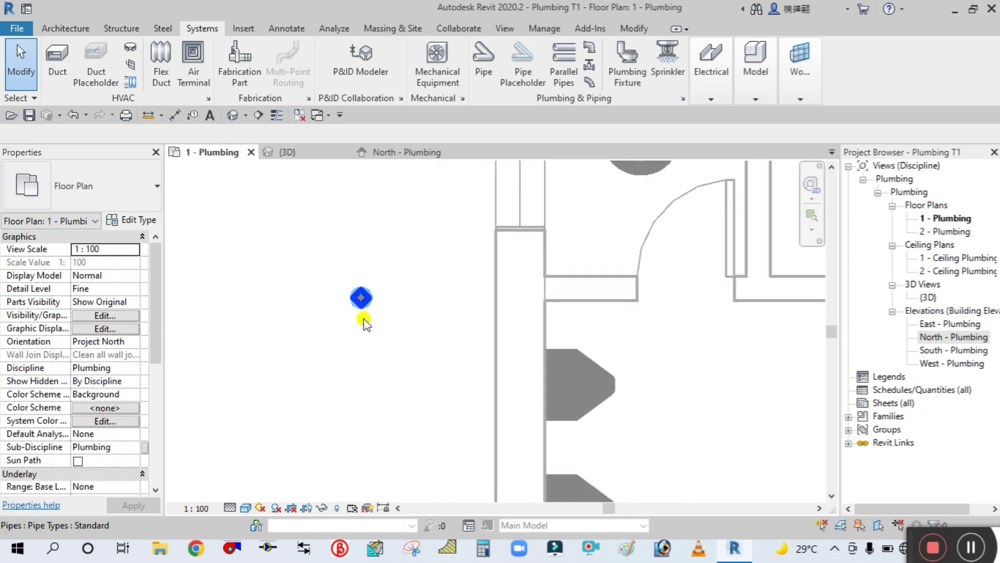
pyautogui.scroll(-2, 336, 284)
pyautogui.click(276, 115)
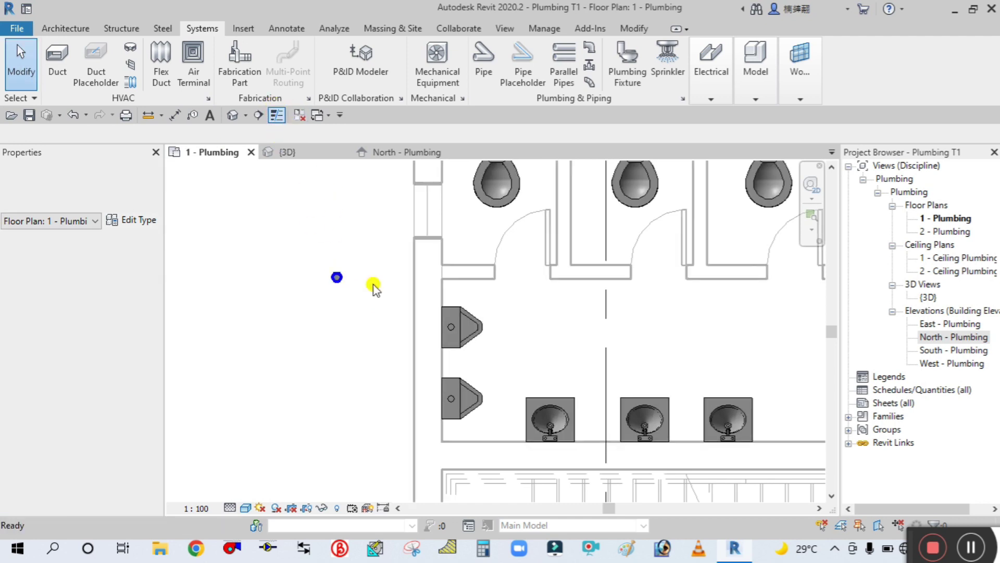
pyautogui.scroll(1, 350, 305)
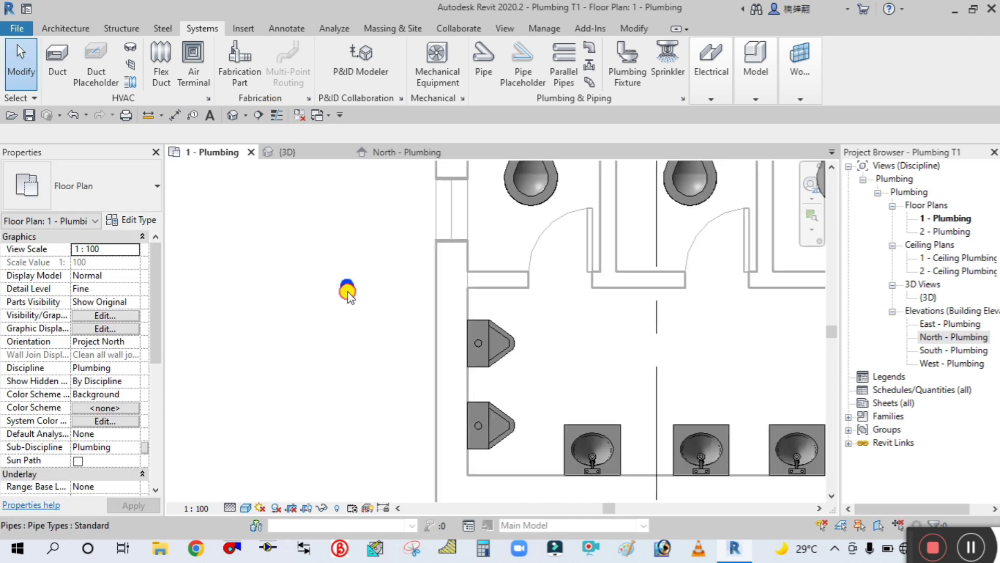
pyautogui.moveTo(401, 374); pyautogui.dragTo(386, 364)
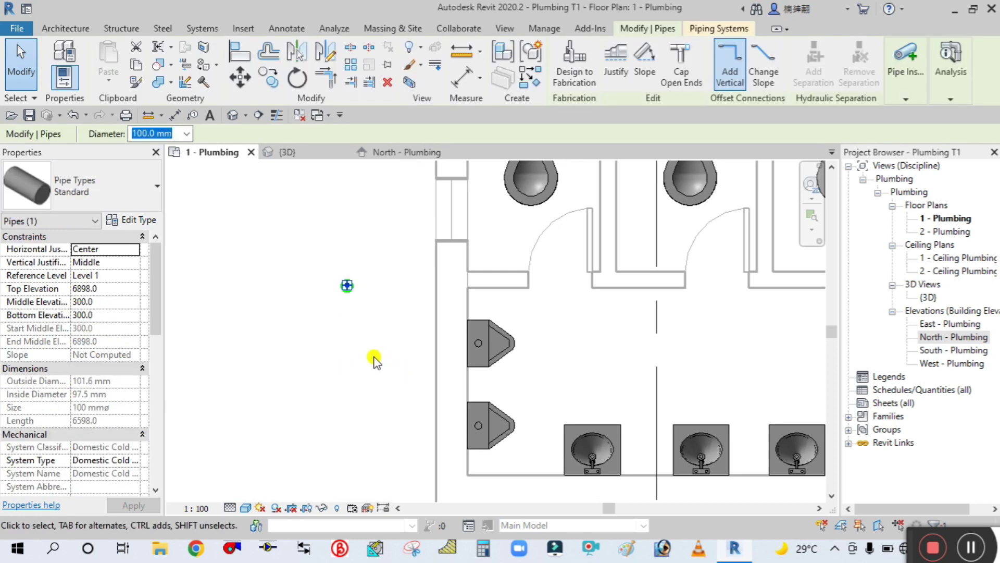
pyautogui.scroll(-2, 35, 397)
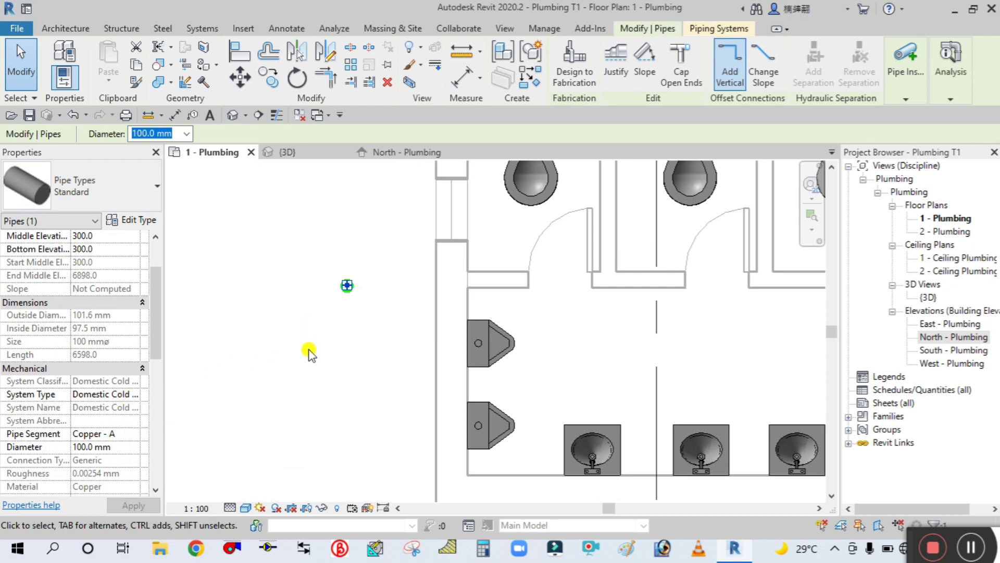
pyautogui.scroll(-2, 310, 346)
pyautogui.click(308, 319)
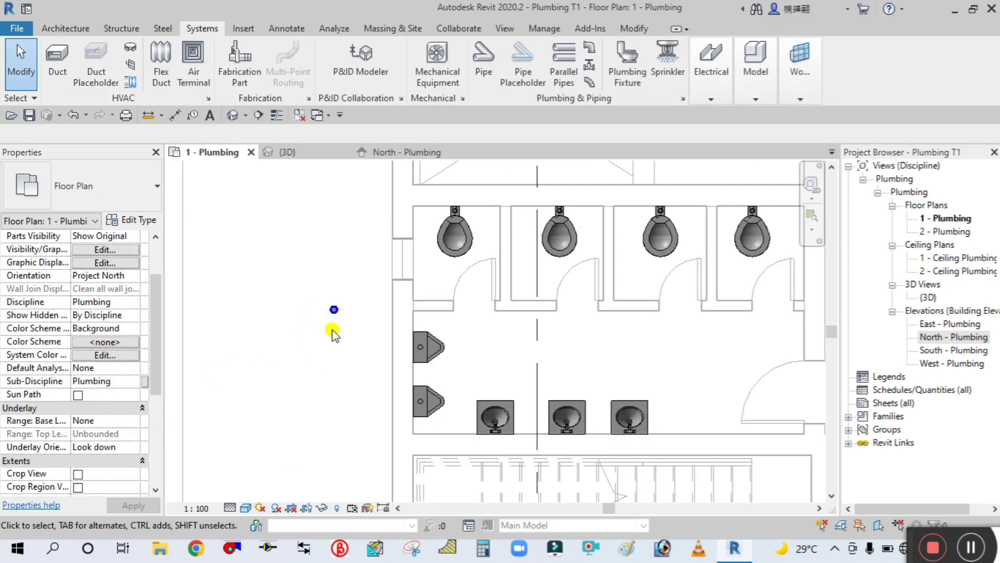
pyautogui.scroll(2, 327, 322)
pyautogui.moveTo(283, 230); pyautogui.dragTo(365, 356)
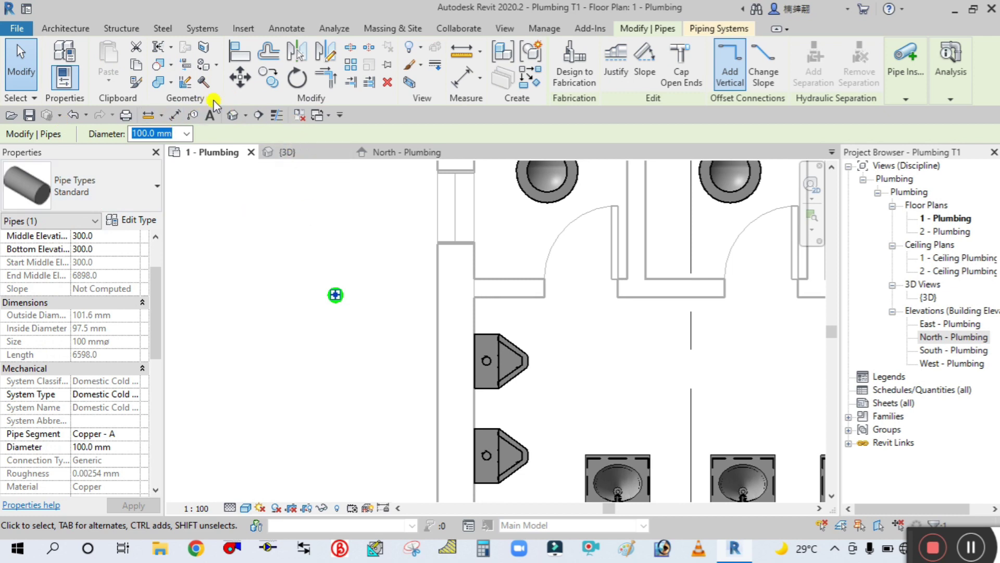
pyautogui.click(268, 79)
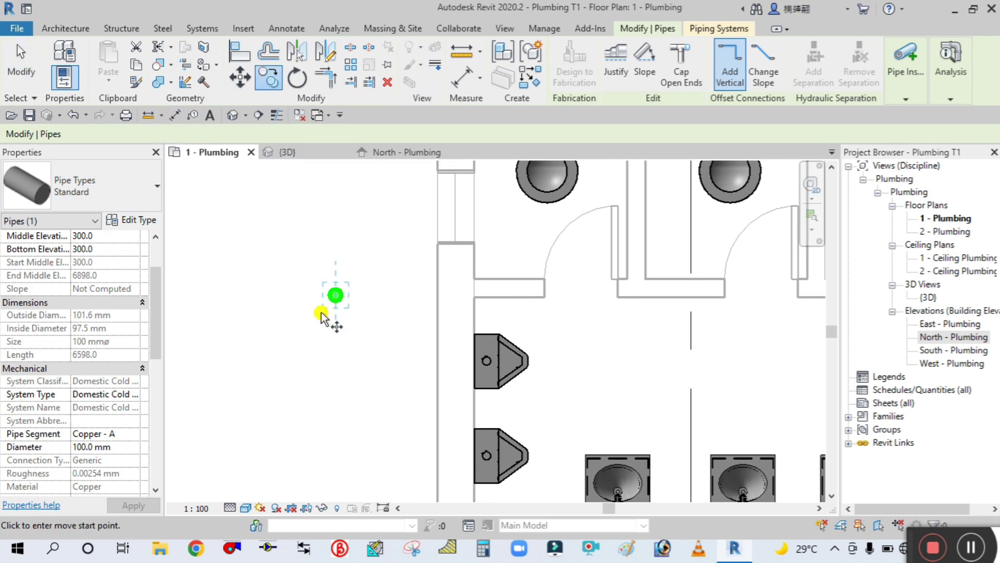
pyautogui.scroll(2, 328, 312)
pyautogui.scroll(1, 341, 304)
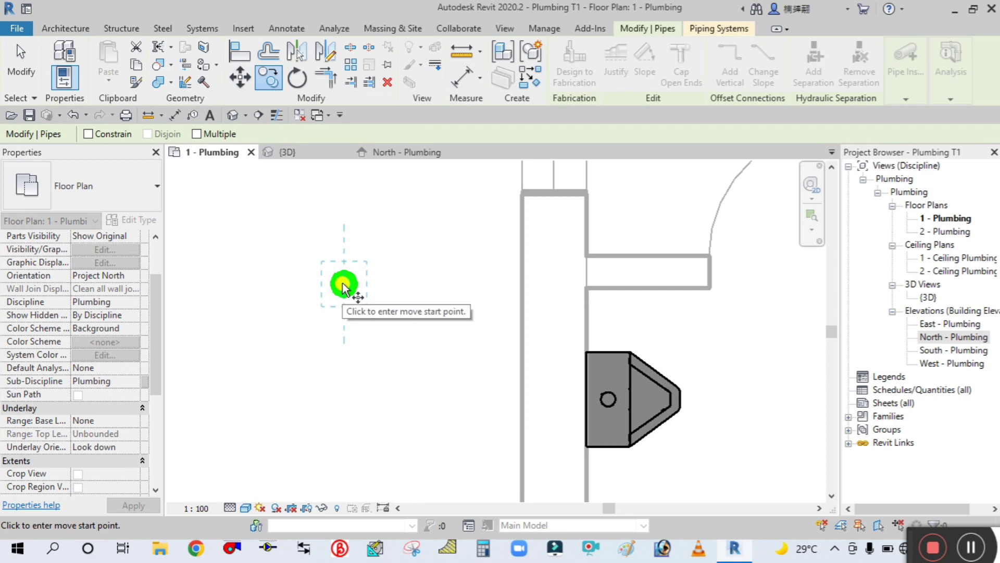
pyautogui.scroll(3, 342, 283)
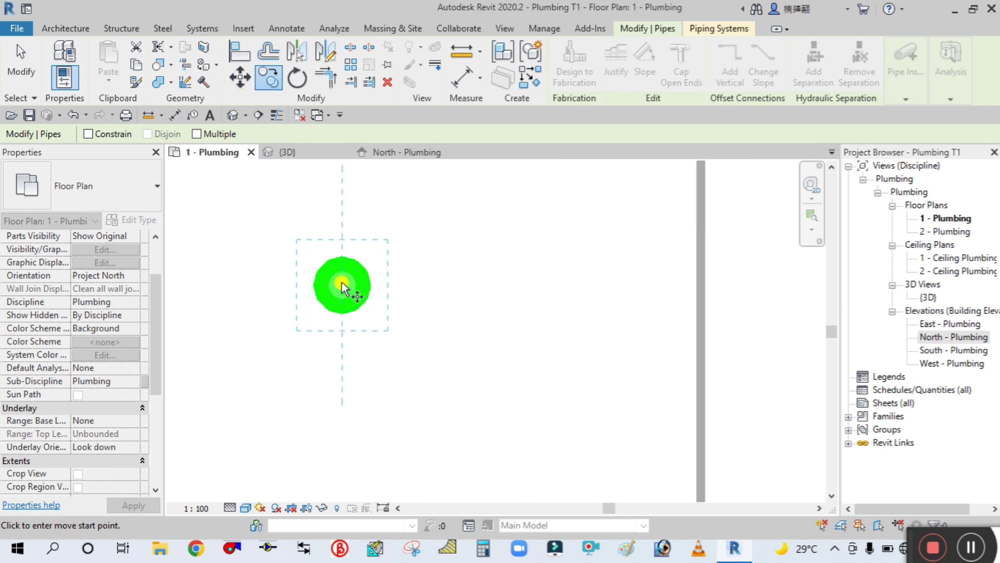
# Turn on thin line display on the plan and cancel the pending copy of the riser.
pyautogui.click(274, 116)
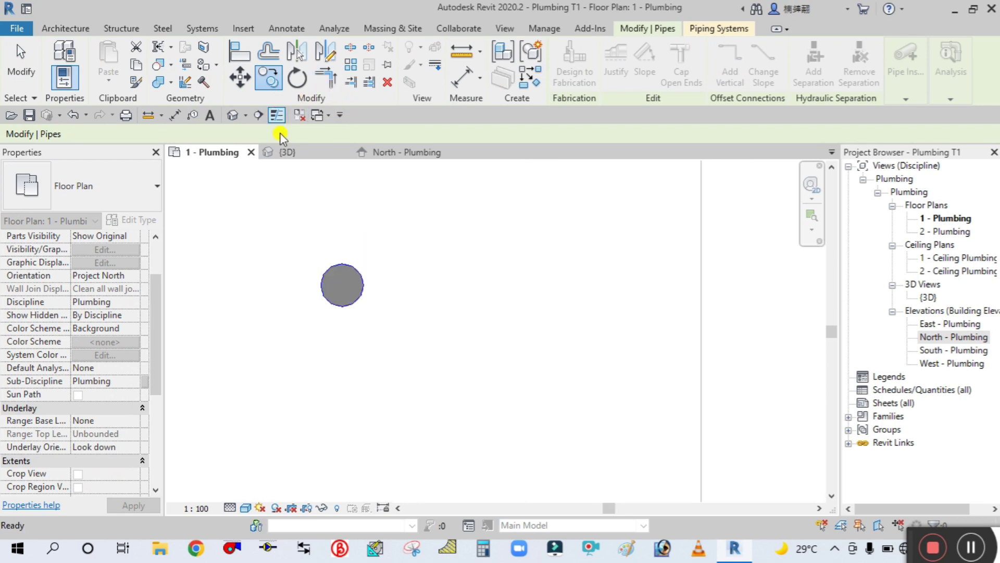
pyautogui.press('Escape')
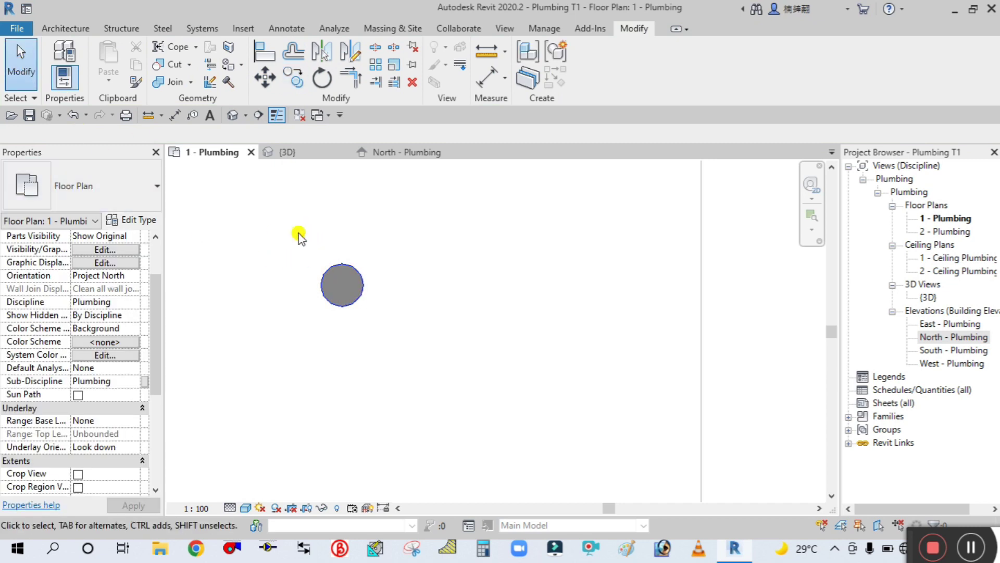
pyautogui.click(276, 118)
pyautogui.click(275, 114)
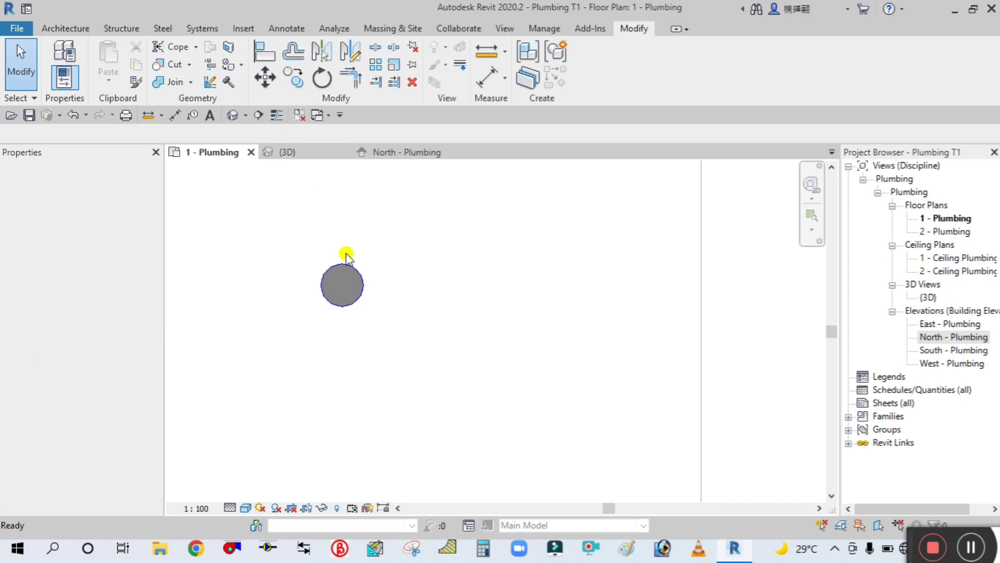
# Copy the 100 mm riser 300 mm straight down on the plan, with the Constrain and Multiple options enabled.
pyautogui.scroll(-3, 424, 359)
pyautogui.moveTo(315, 230); pyautogui.dragTo(396, 377)
pyautogui.moveTo(295, 327); pyautogui.dragTo(311, 322)
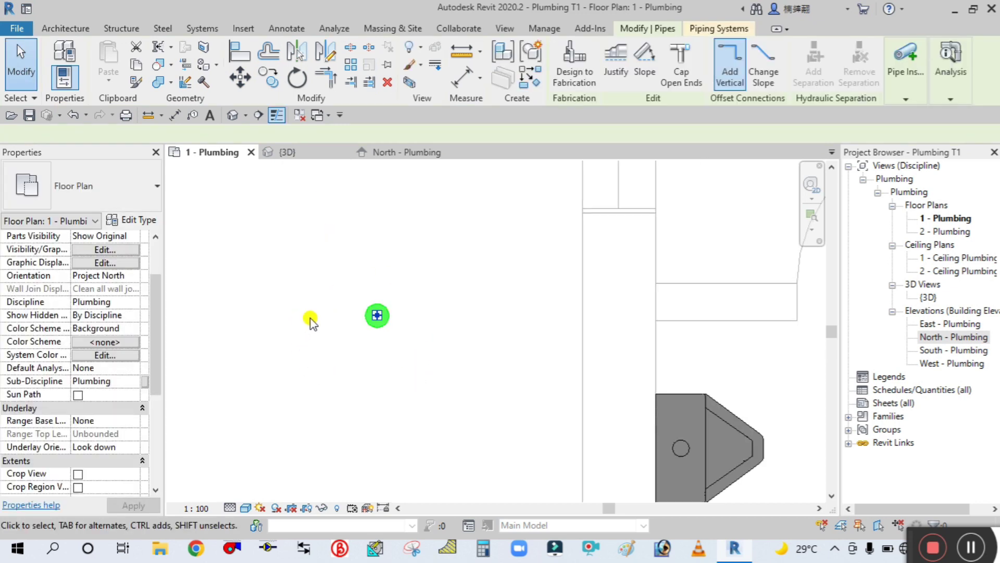
pyautogui.click(265, 78)
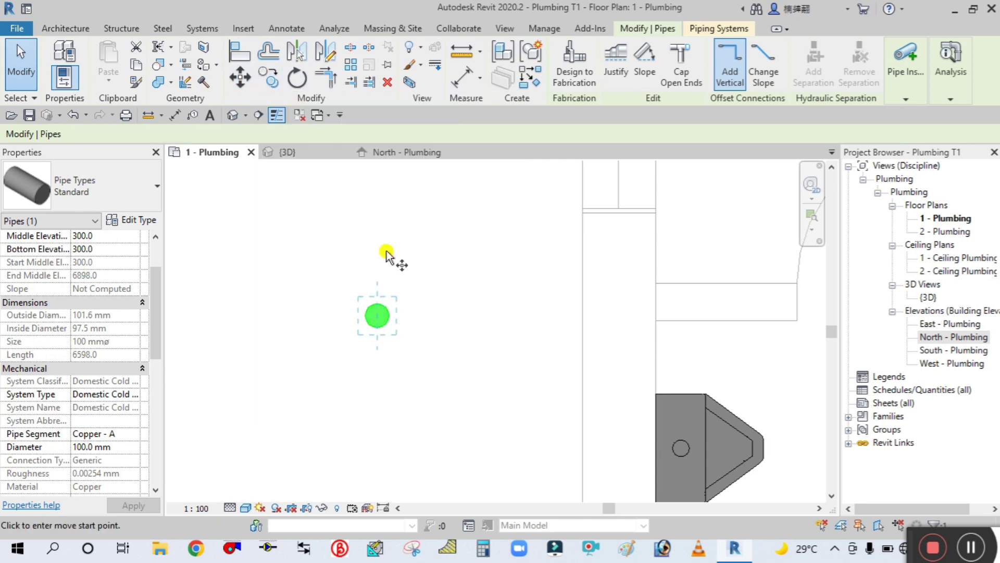
pyautogui.scroll(3, 380, 324)
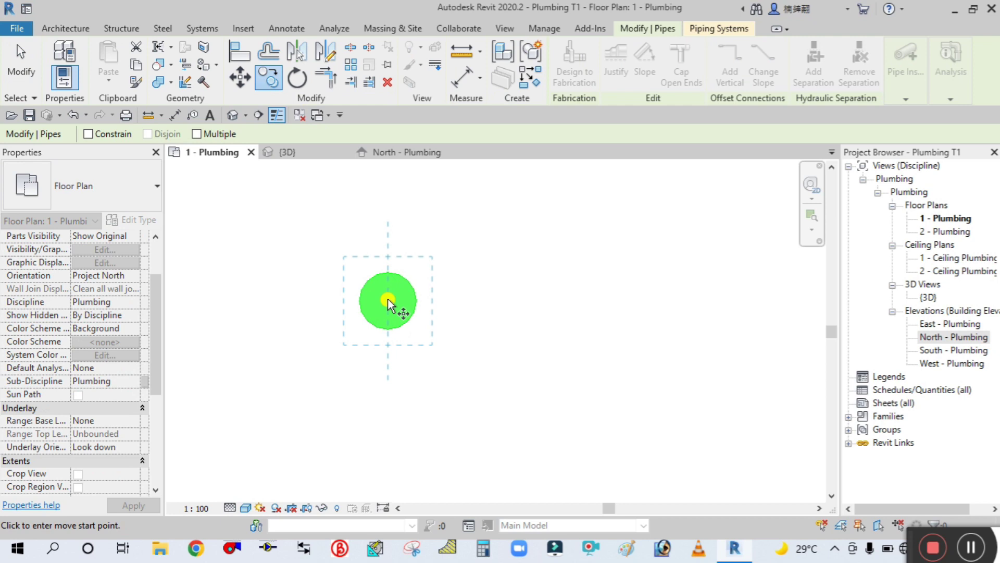
pyautogui.click(88, 134)
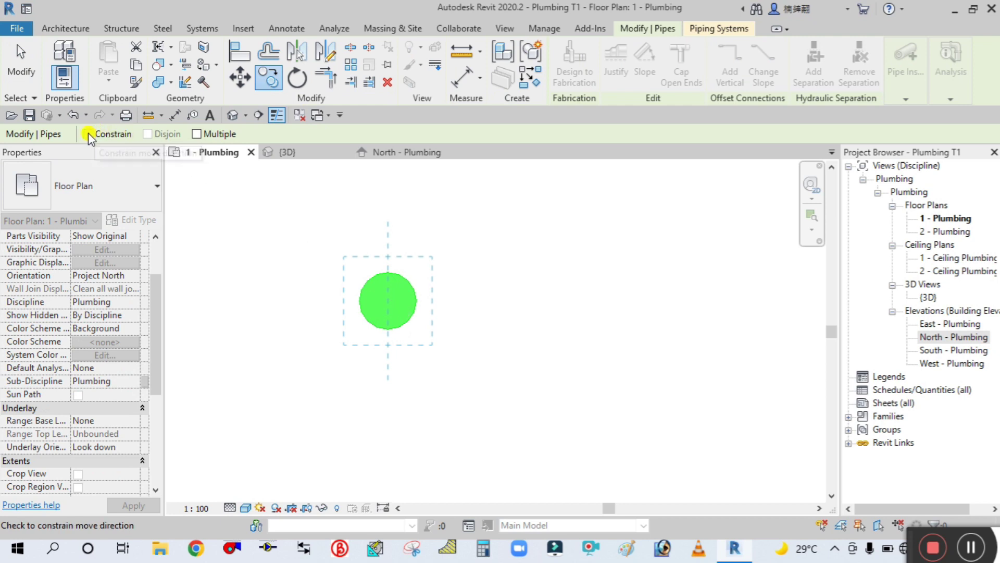
pyautogui.click(197, 134)
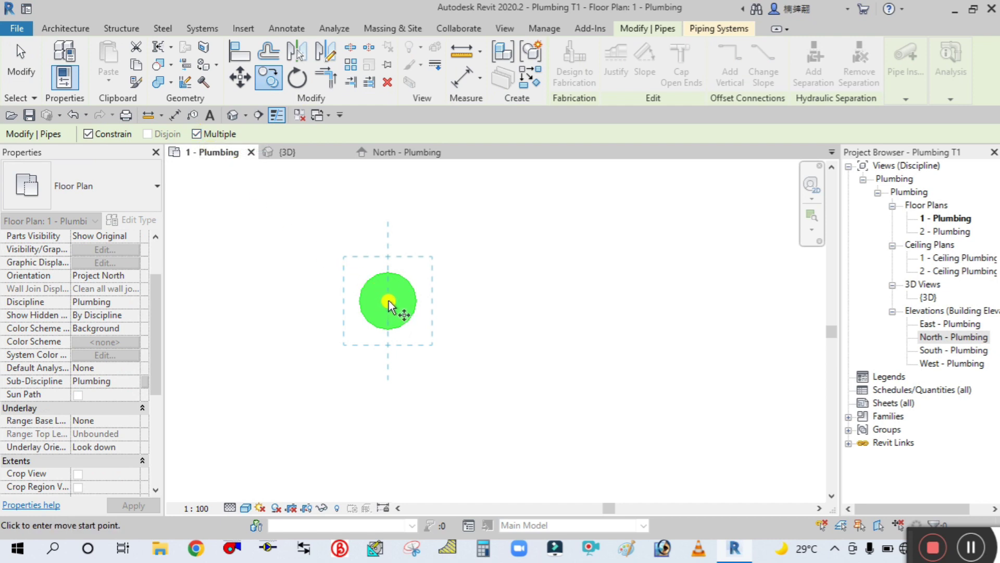
pyautogui.scroll(-2, 616, 403)
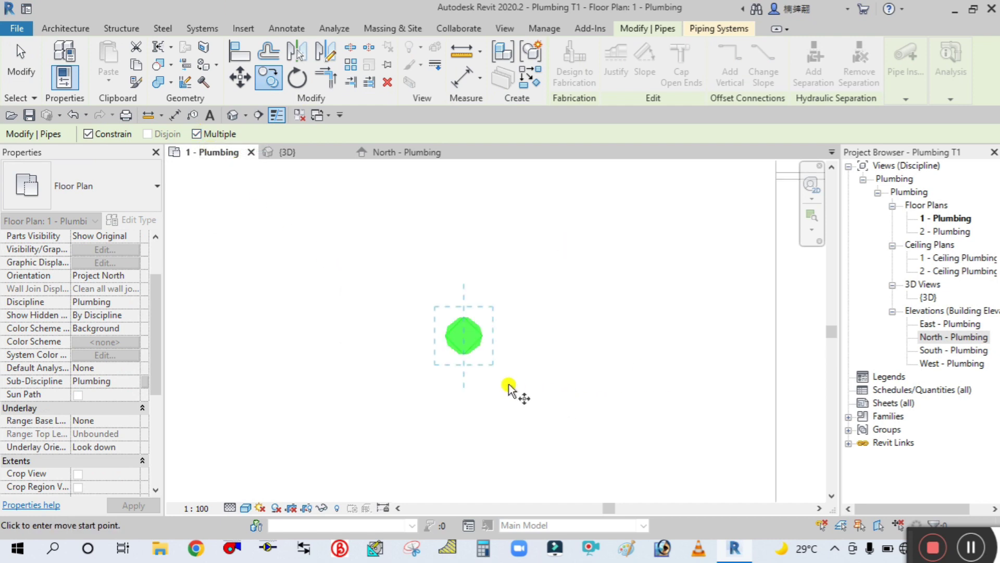
pyautogui.click(448, 341)
pyautogui.scroll(-1, 458, 375)
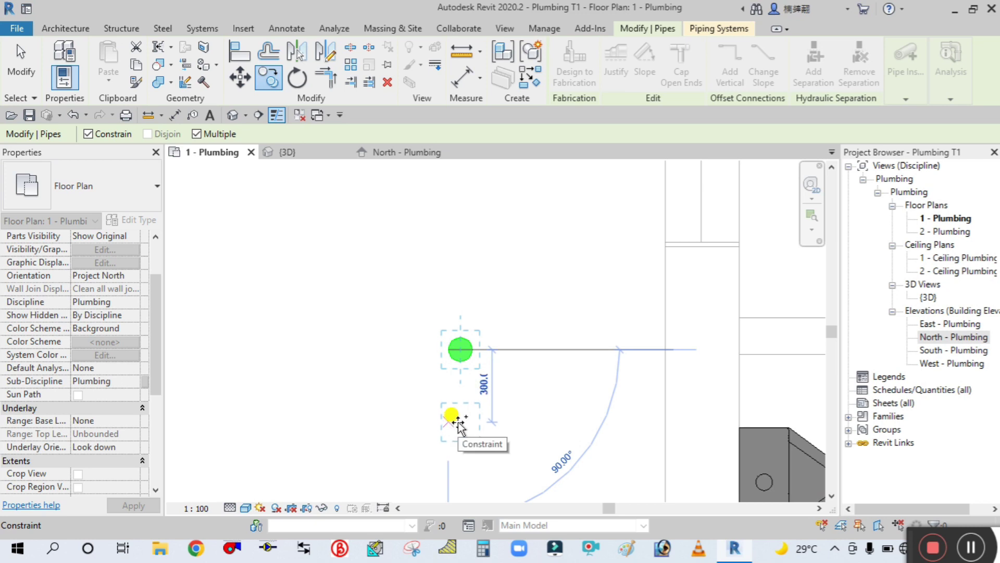
pyautogui.click(459, 422)
# Place a second riser copy 300 mm below the first one and end the Copy command.
pyautogui.scroll(-2, 458, 424)
pyautogui.scroll(1, 461, 459)
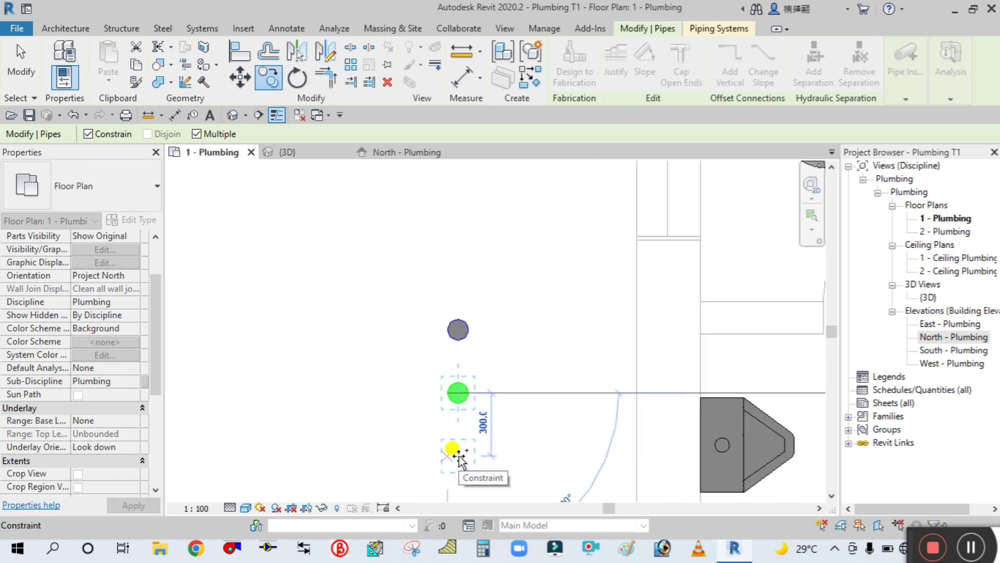
pyautogui.click(460, 458)
pyautogui.click(36, 66)
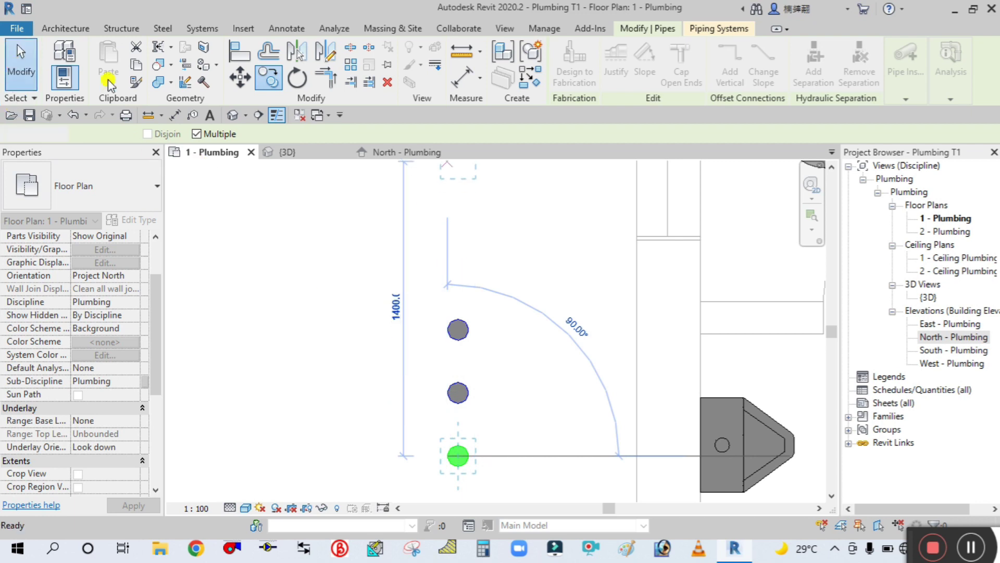
pyautogui.press('Escape')
pyautogui.scroll(-2, 546, 319)
pyautogui.scroll(2, 519, 378)
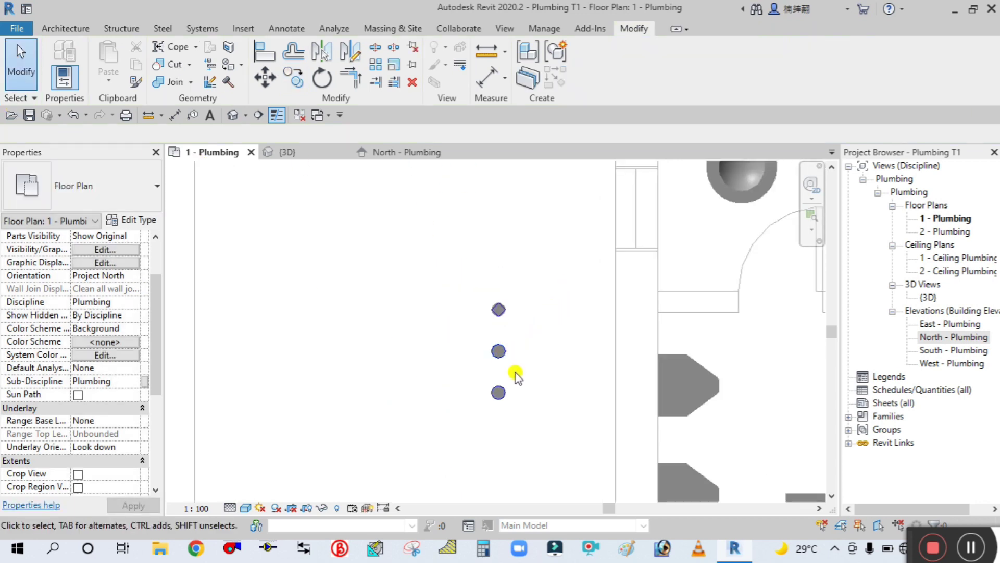
# Change the middle riser's system type to Domestic Hot Water and deselect it.
pyautogui.moveTo(513, 367); pyautogui.dragTo(463, 327)
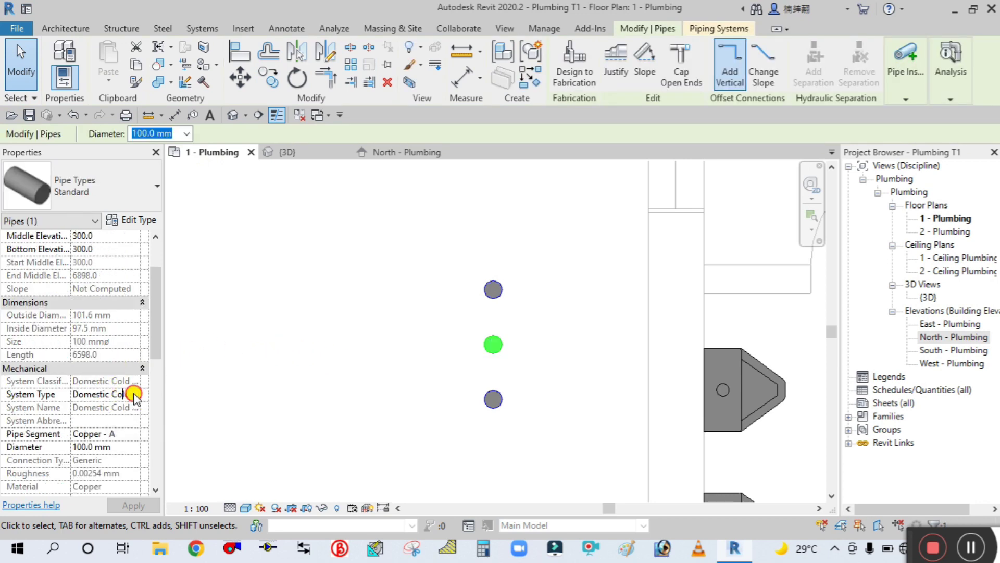
pyautogui.click(134, 397)
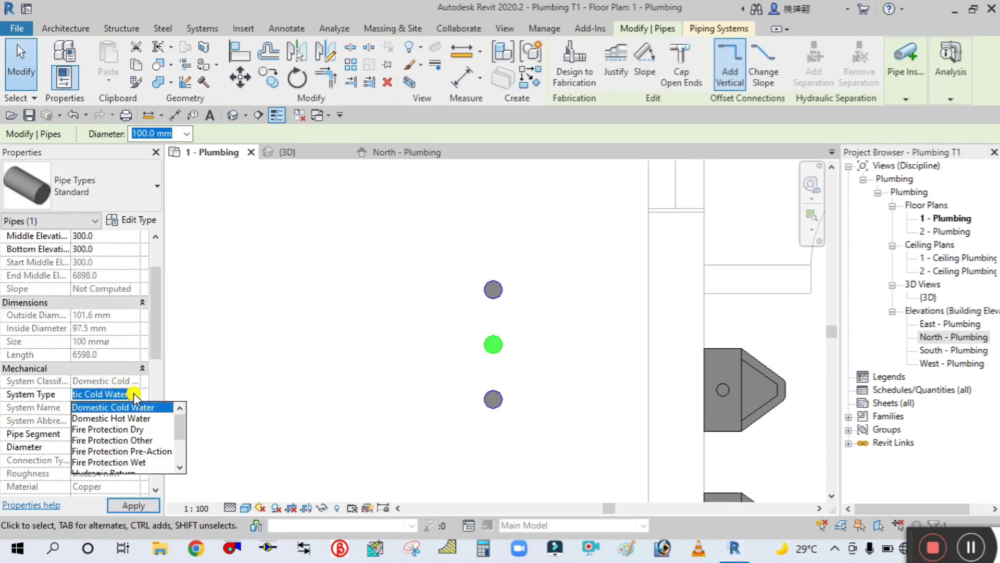
pyautogui.click(124, 418)
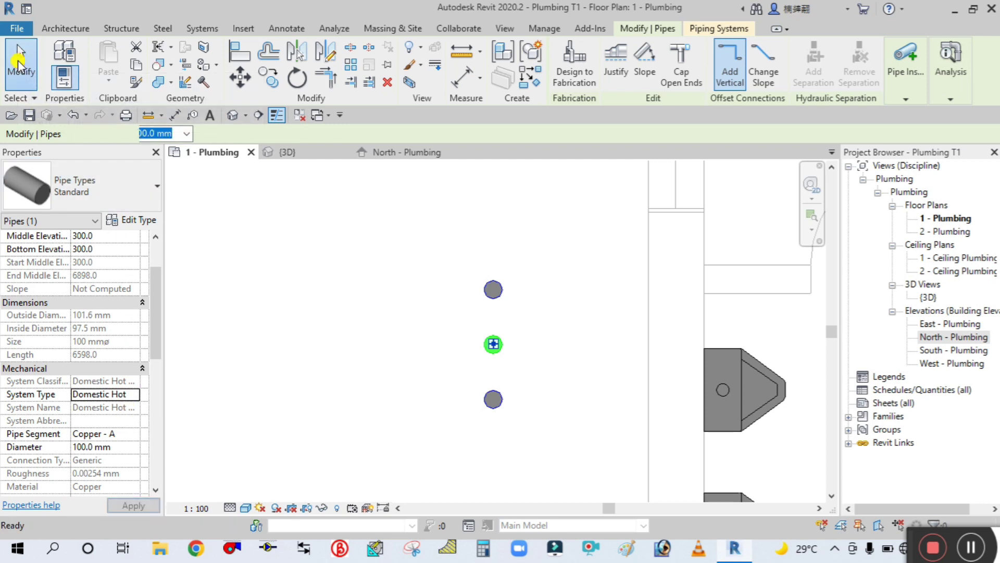
pyautogui.click(501, 323)
pyautogui.scroll(3, 501, 323)
pyautogui.scroll(-2, 509, 316)
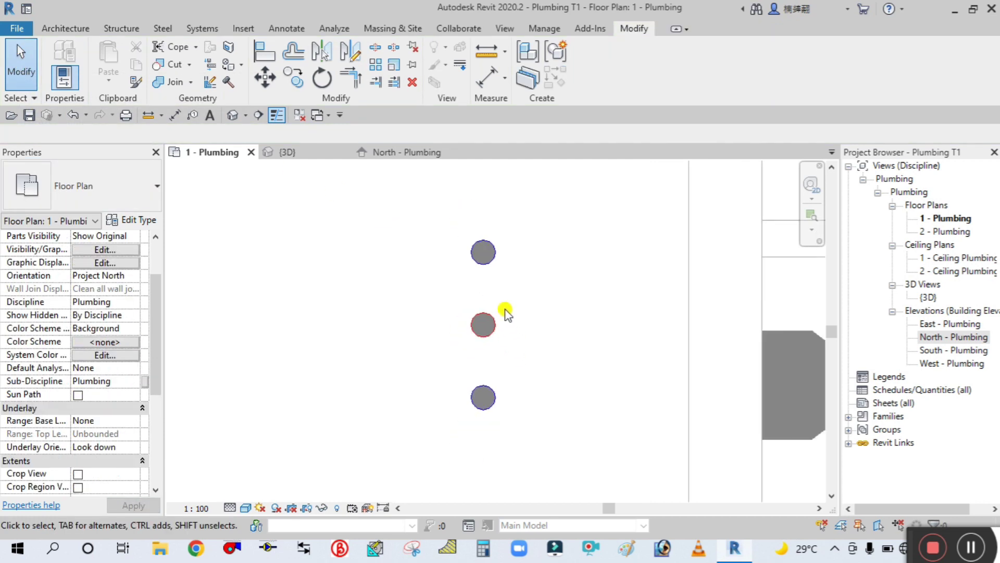
# Turn off thin line display on the plan and inspect the three risers' system colours.
pyautogui.scroll(2, 487, 364)
pyautogui.moveTo(524, 240); pyautogui.dragTo(512, 294, button='middle')
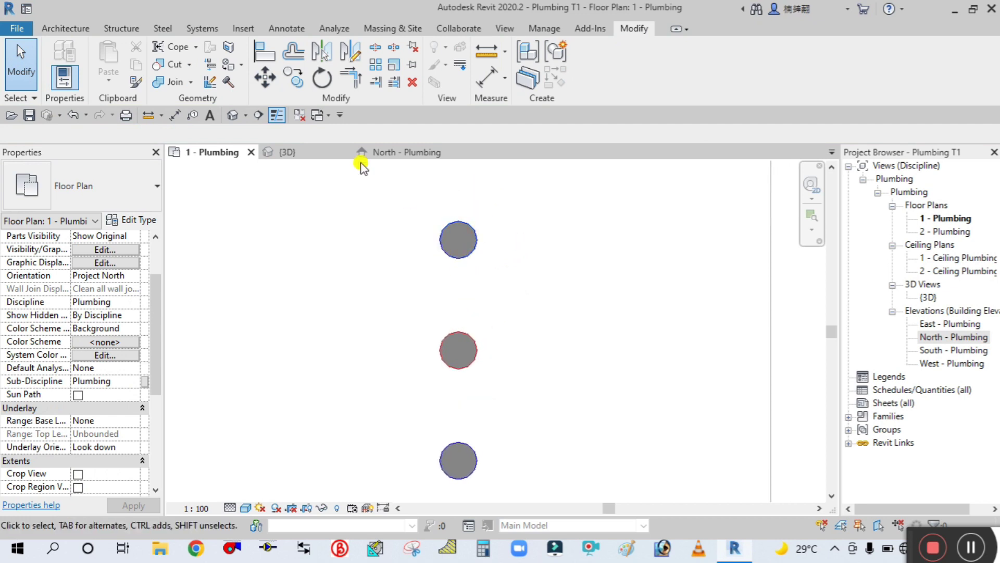
pyautogui.click(276, 115)
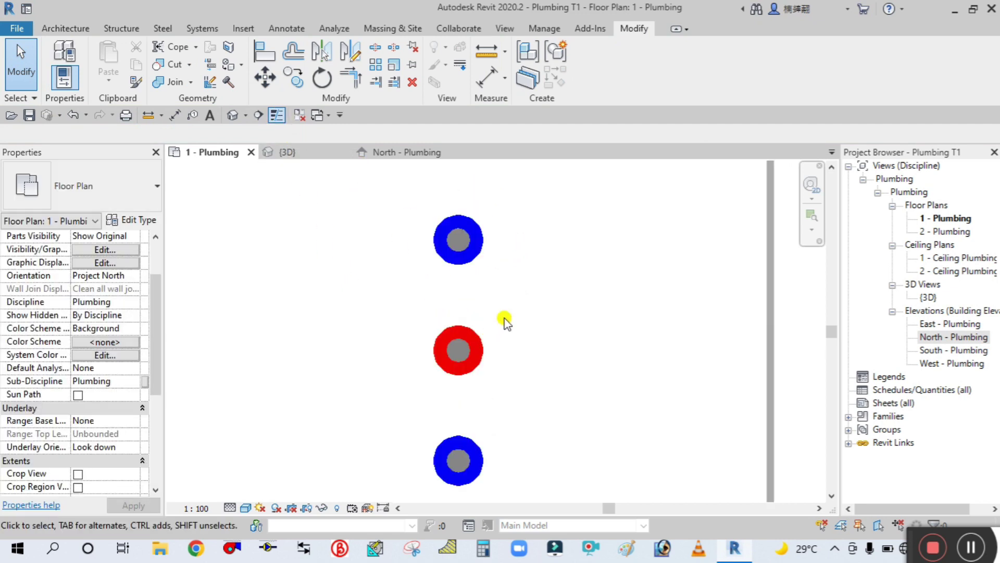
pyautogui.scroll(1, 505, 319)
pyautogui.scroll(-1, 536, 279)
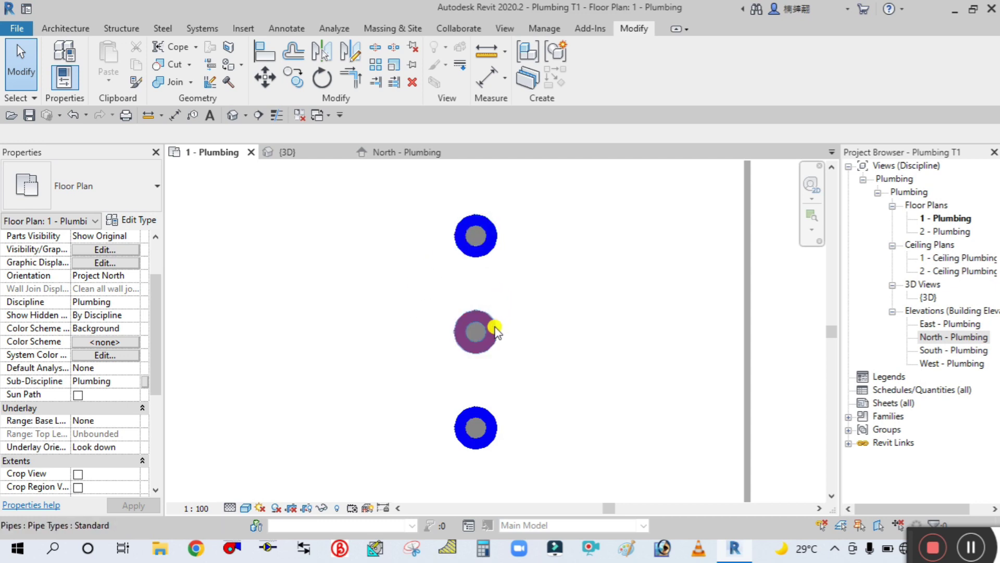
pyautogui.scroll(-3, 268, 336)
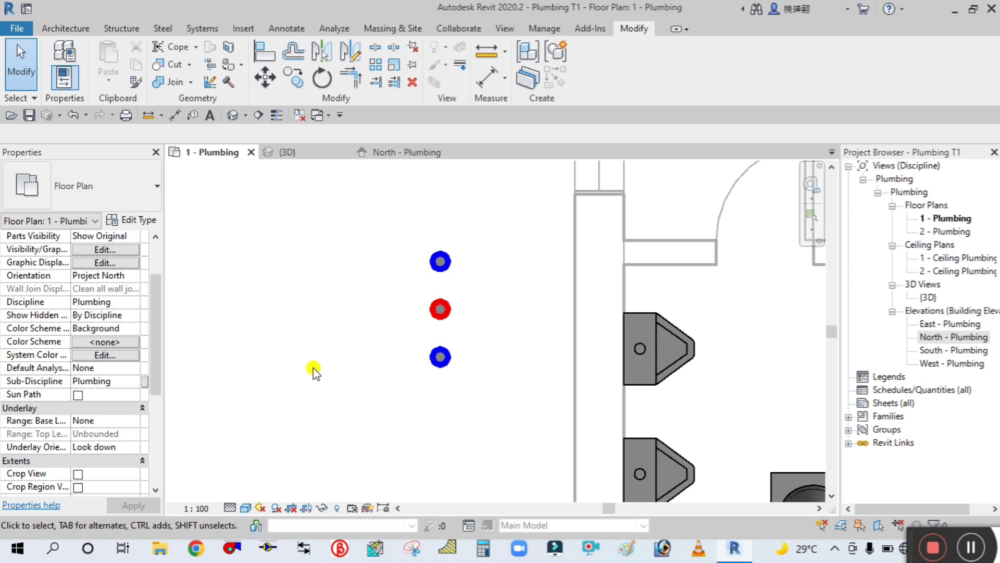
# Change the system type of the lowest of the three risers to Sanitary and deselect it.
pyautogui.moveTo(401, 332); pyautogui.dragTo(467, 397)
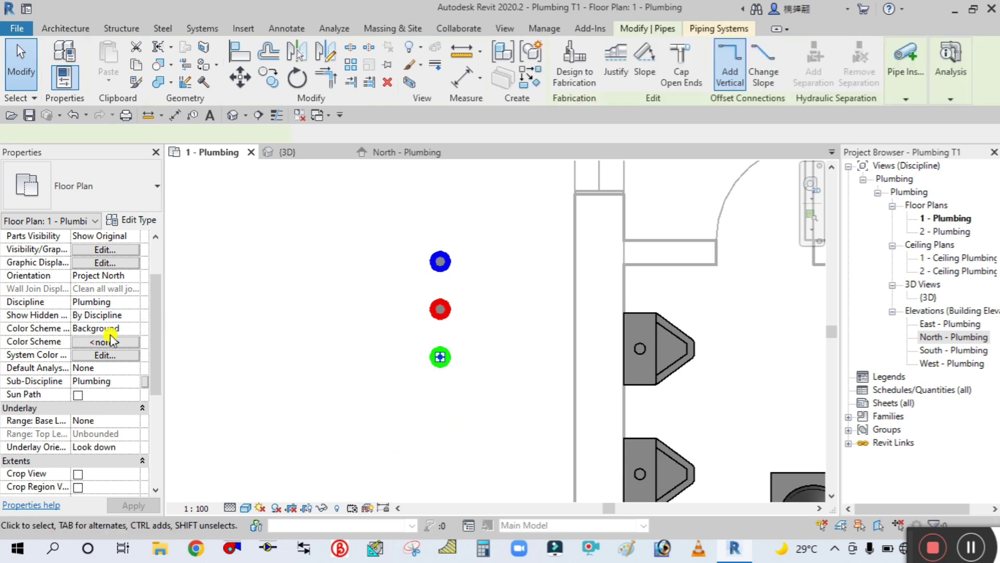
pyautogui.scroll(-2, 126, 417)
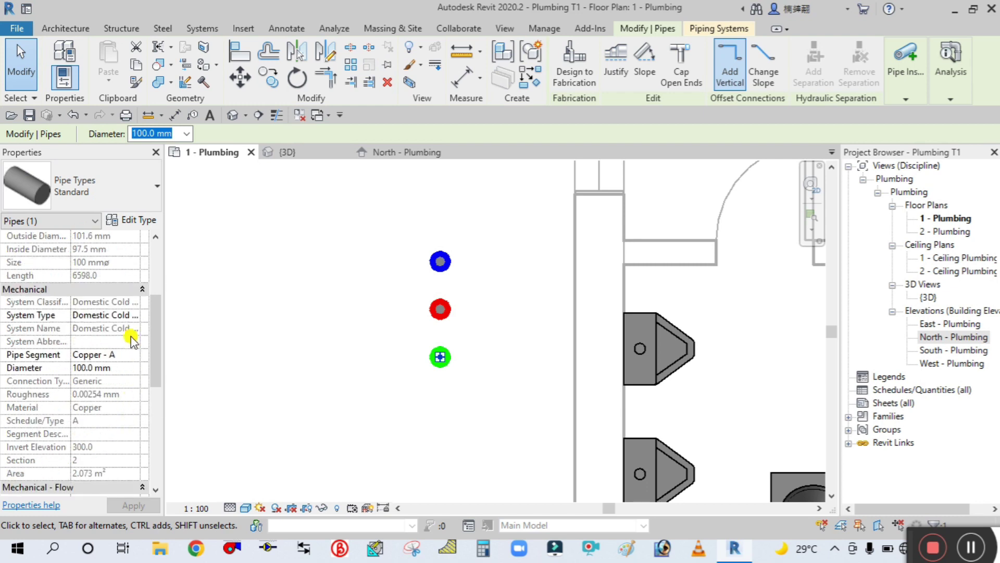
pyautogui.click(131, 316)
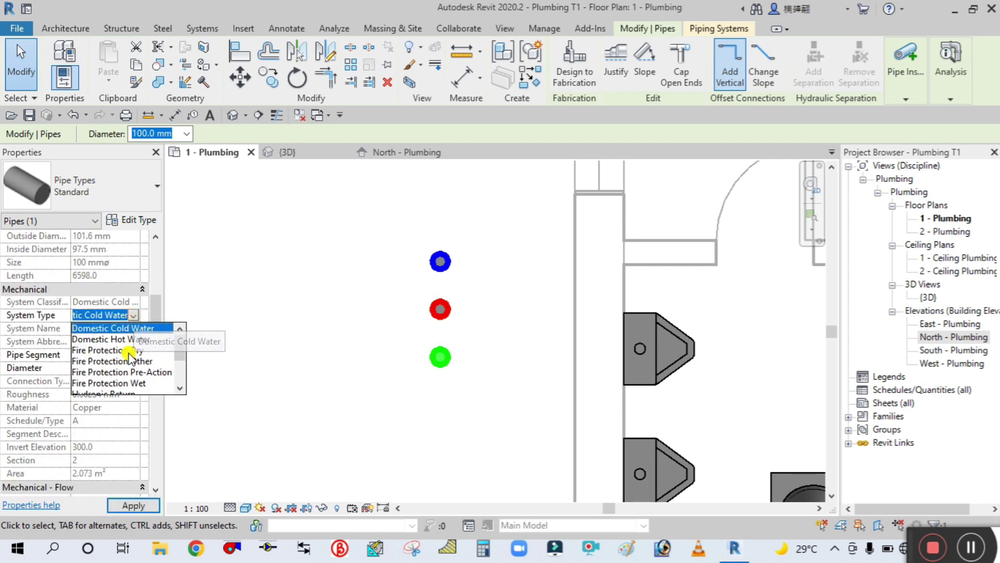
pyautogui.scroll(-1, 113, 388)
pyautogui.scroll(-2, 113, 378)
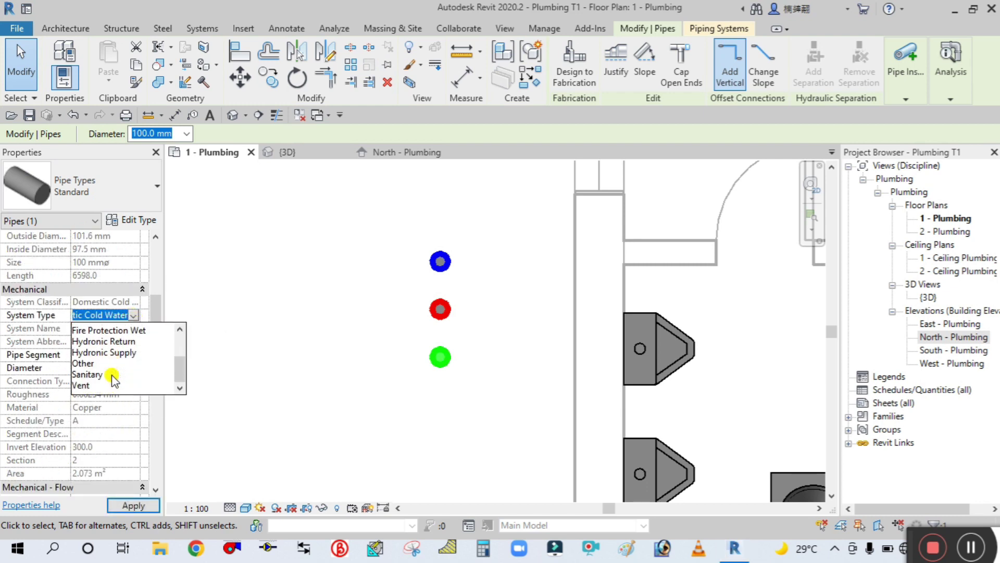
pyautogui.click(101, 370)
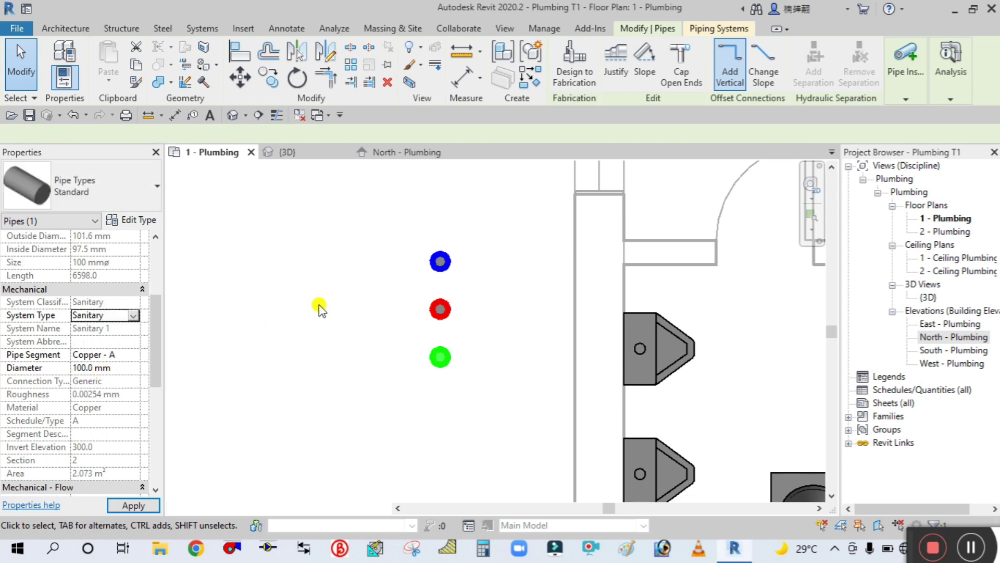
pyautogui.click(19, 64)
pyautogui.click(366, 333)
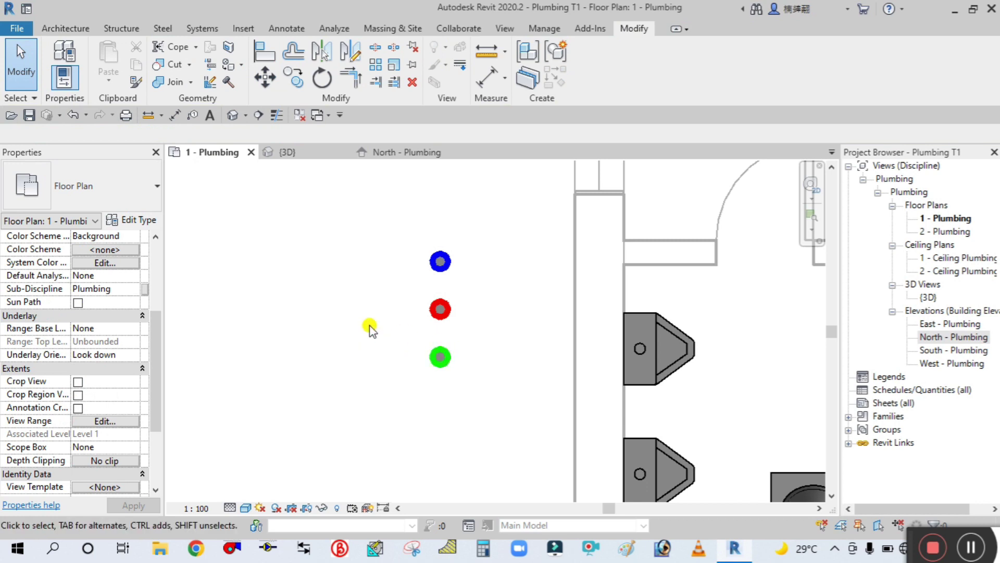
# Copy the Sanitary riser about 300 mm straight down to add a fourth riser in the row.
pyautogui.scroll(-2, 335, 340)
pyautogui.moveTo(379, 375); pyautogui.dragTo(357, 345, button='middle')
pyautogui.scroll(2, 326, 286)
pyautogui.moveTo(326, 286); pyautogui.dragTo(330, 341, button='middle')
pyautogui.scroll(1, 345, 350)
pyautogui.moveTo(337, 327); pyautogui.dragTo(354, 371)
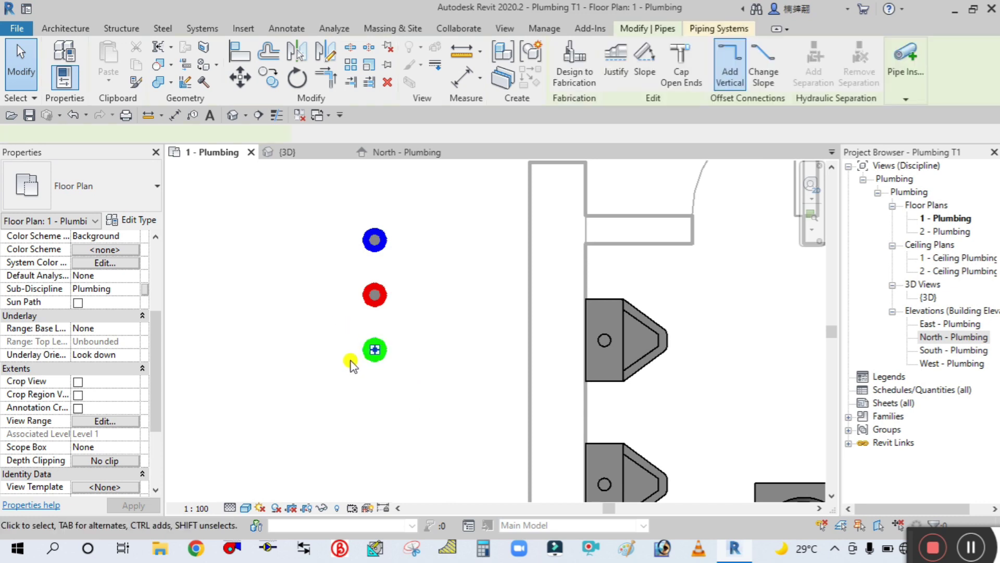
pyautogui.click(269, 76)
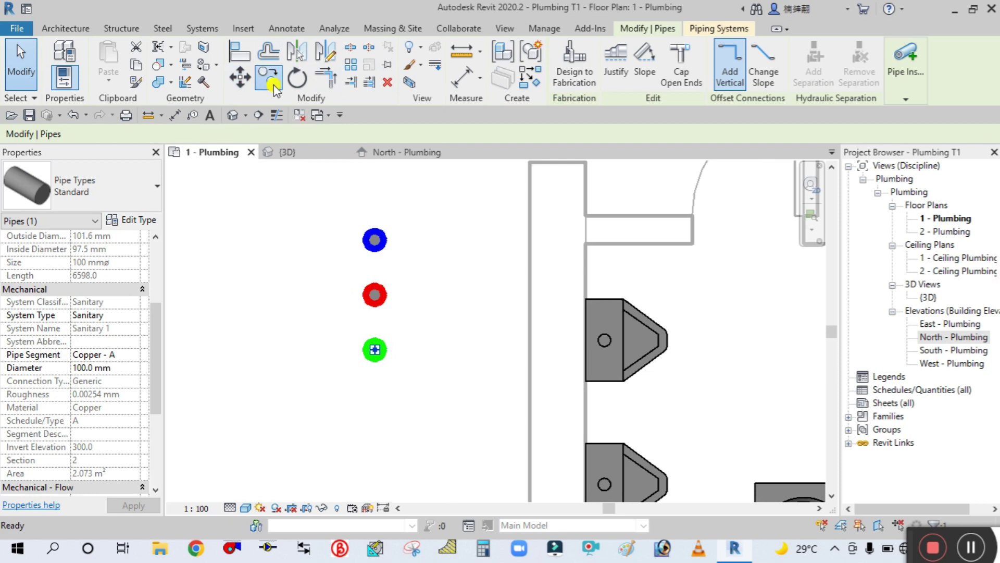
pyautogui.click(365, 353)
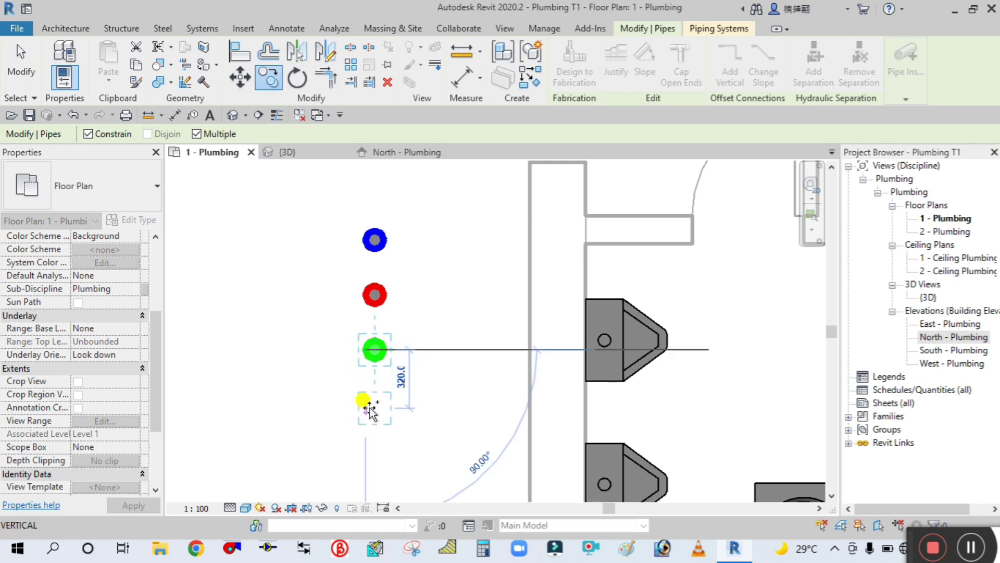
pyautogui.click(366, 403)
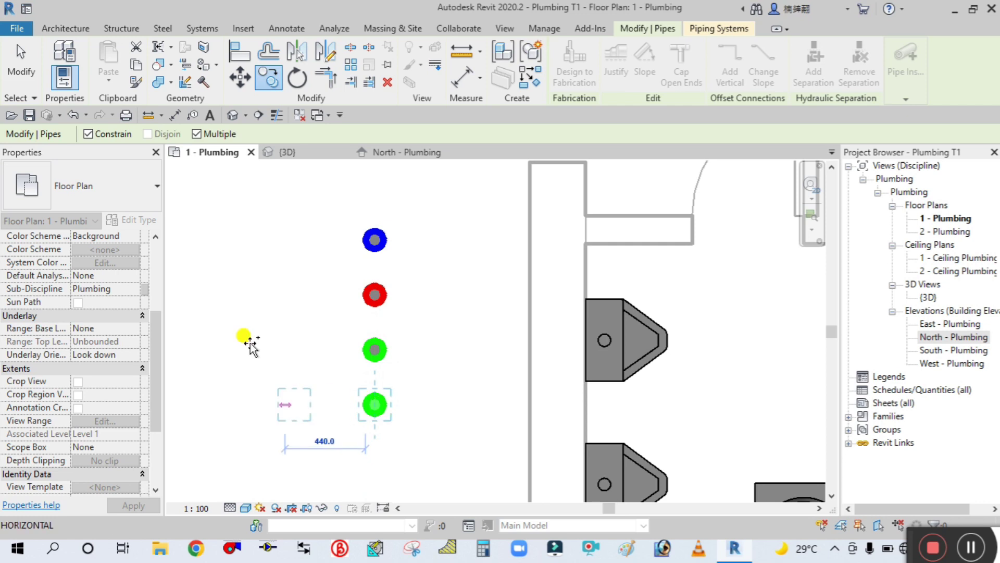
pyautogui.click(19, 61)
pyautogui.click(409, 409)
# Change the new lowest riser's system type to Vent and view the riser row beside the washroom.
pyautogui.moveTo(298, 378); pyautogui.dragTo(433, 435)
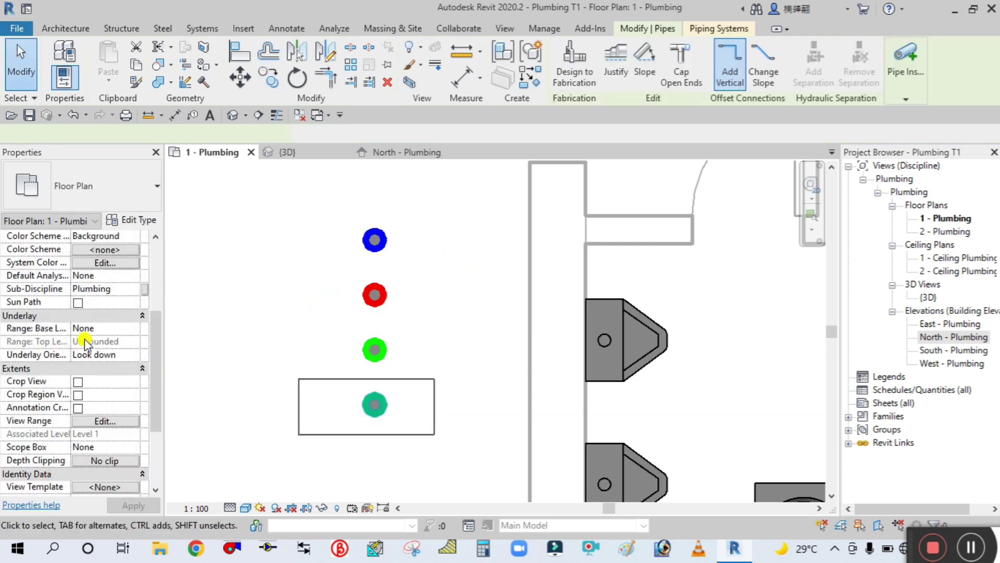
pyautogui.scroll(-5, 115, 364)
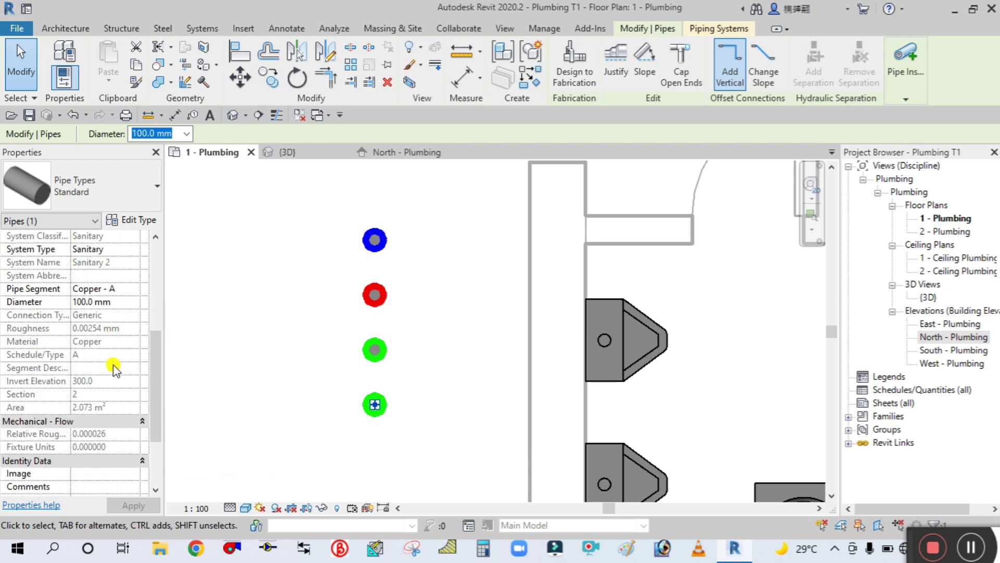
pyautogui.scroll(8, 117, 390)
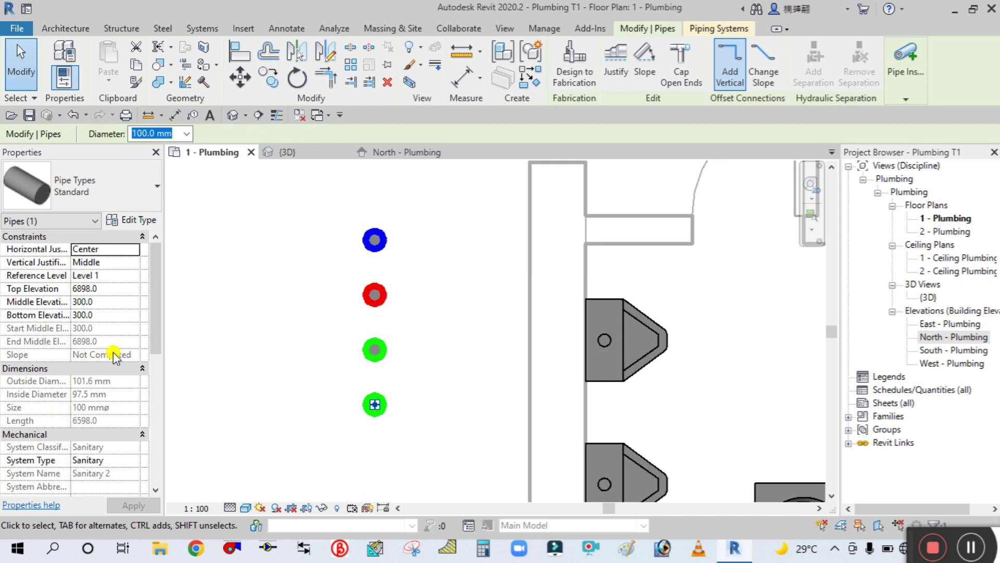
pyautogui.click(130, 460)
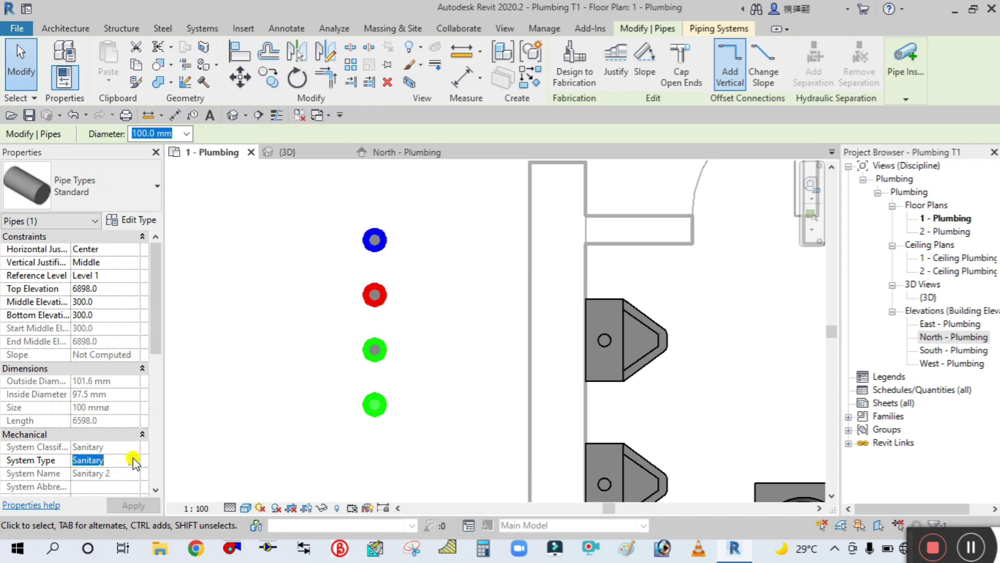
pyautogui.click(132, 461)
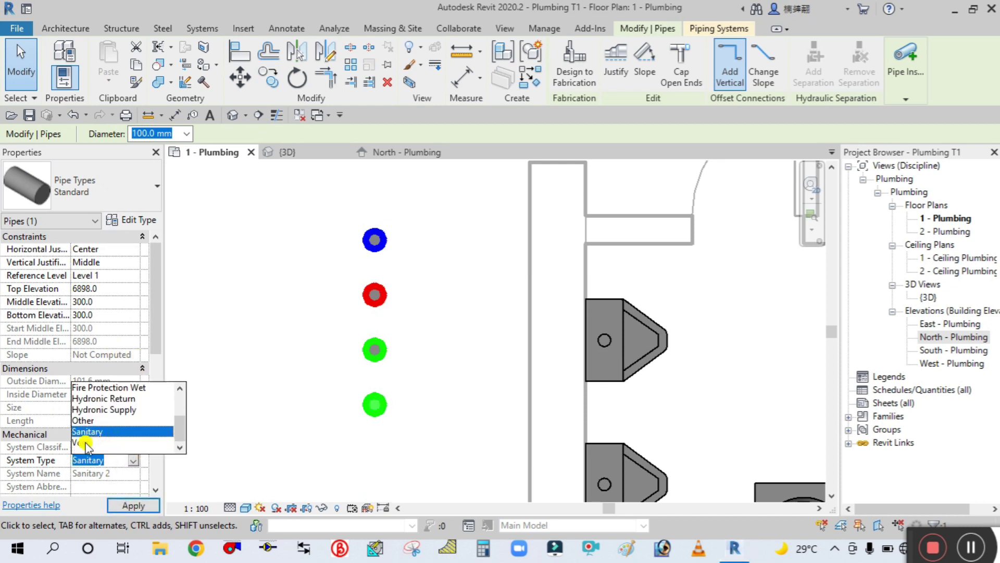
pyautogui.click(85, 443)
pyautogui.click(302, 305)
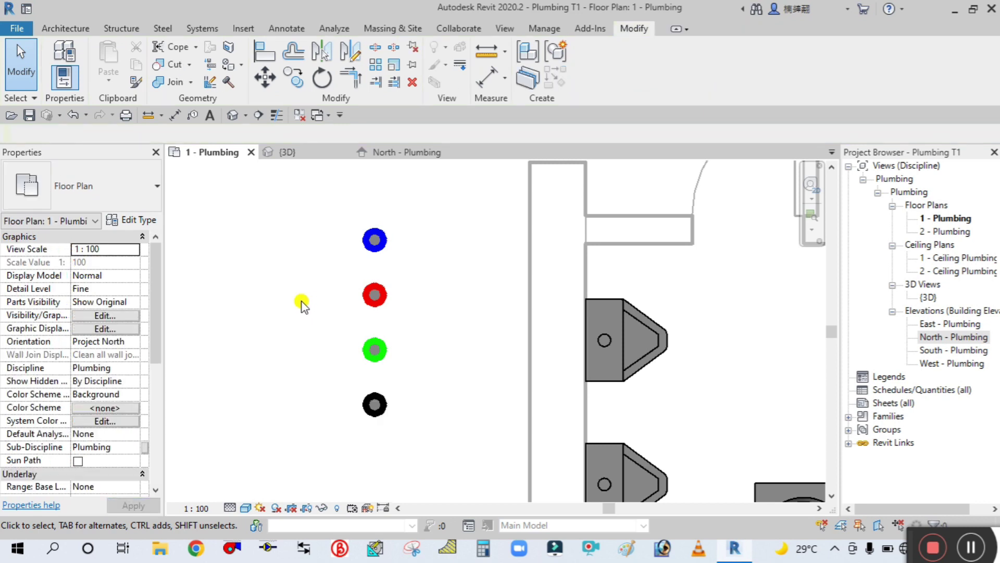
pyautogui.scroll(-1, 303, 304)
pyautogui.scroll(-2, 225, 240)
pyautogui.moveTo(311, 431)
pyautogui.mouseDown(button='middle')
pyautogui.moveTo(313, 414)
pyautogui.moveTo(293, 425)
pyautogui.mouseUp(button='middle')
pyautogui.scroll(-1, 280, 397)
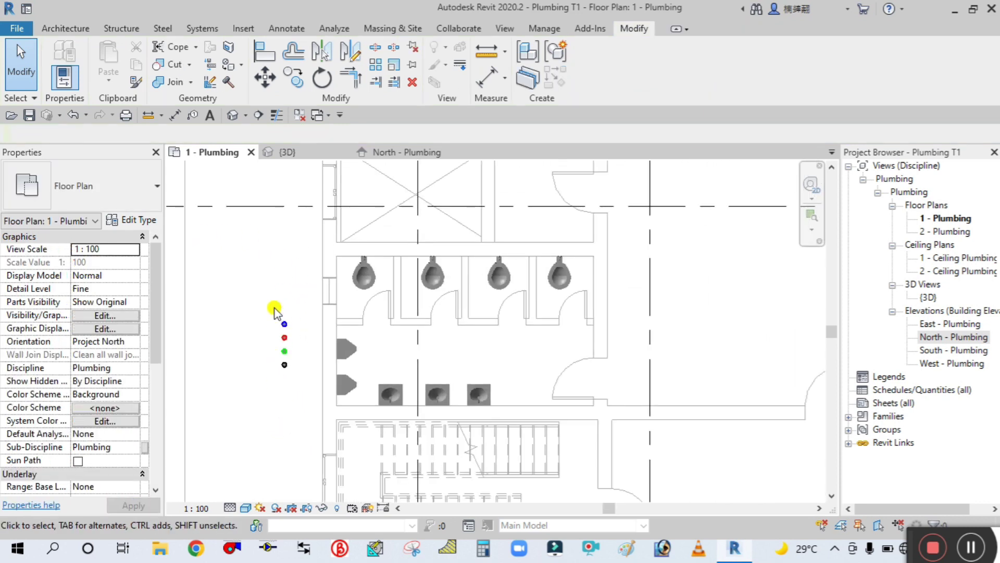
# Move all four risers together about 300 mm horizontally towards the washroom wall and deselect them.
pyautogui.scroll(2, 275, 312)
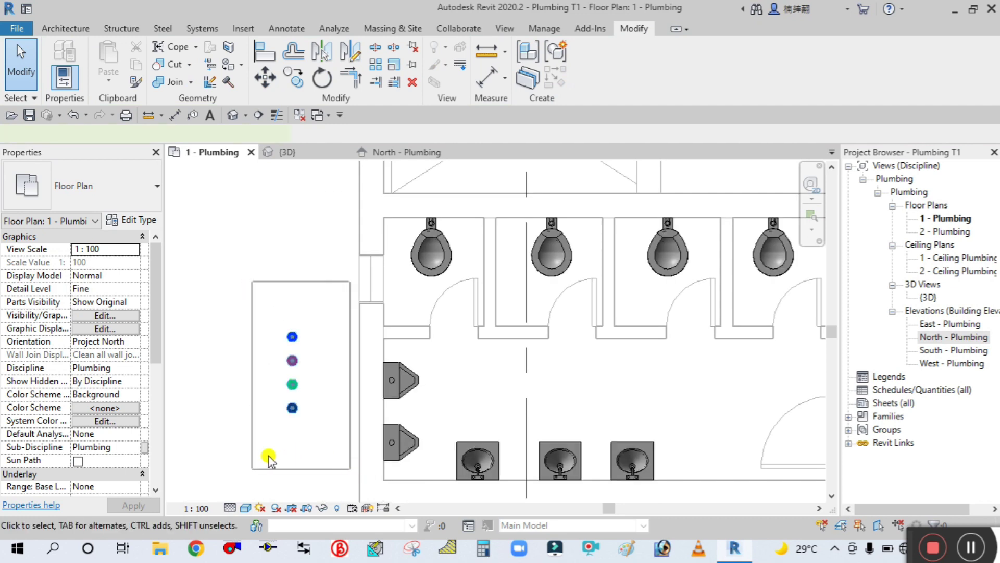
pyautogui.moveTo(268, 456); pyautogui.dragTo(270, 449)
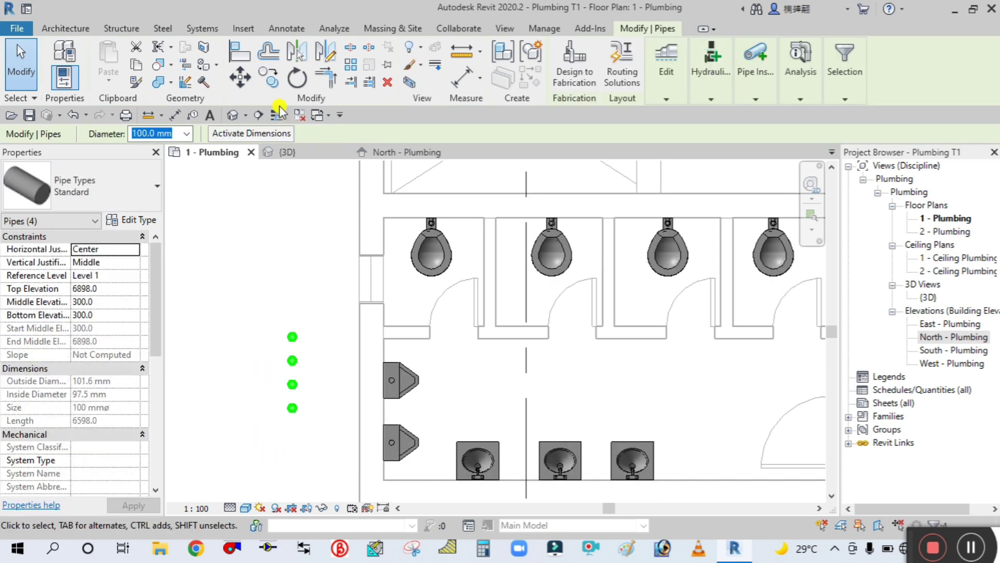
pyautogui.click(240, 77)
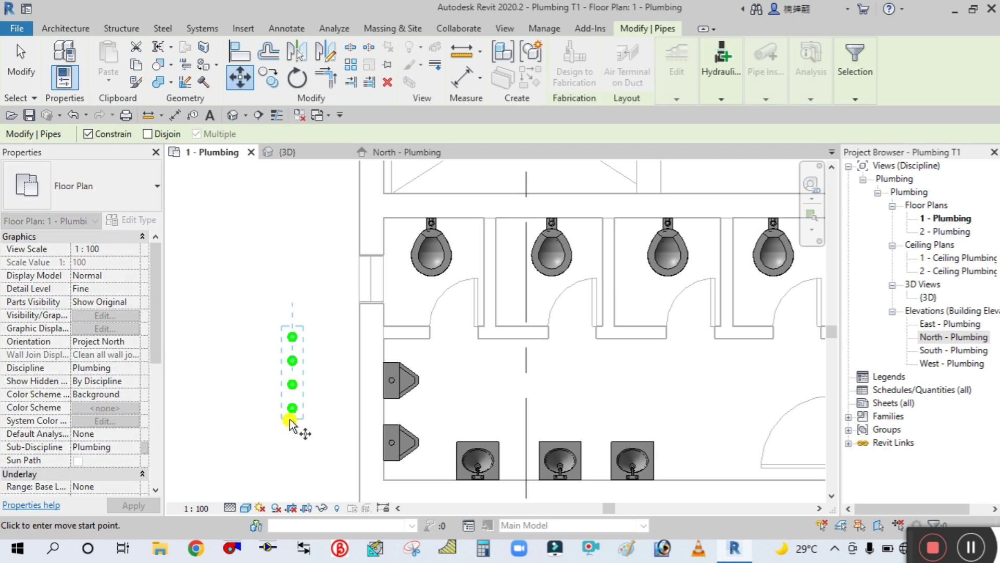
pyautogui.click(290, 420)
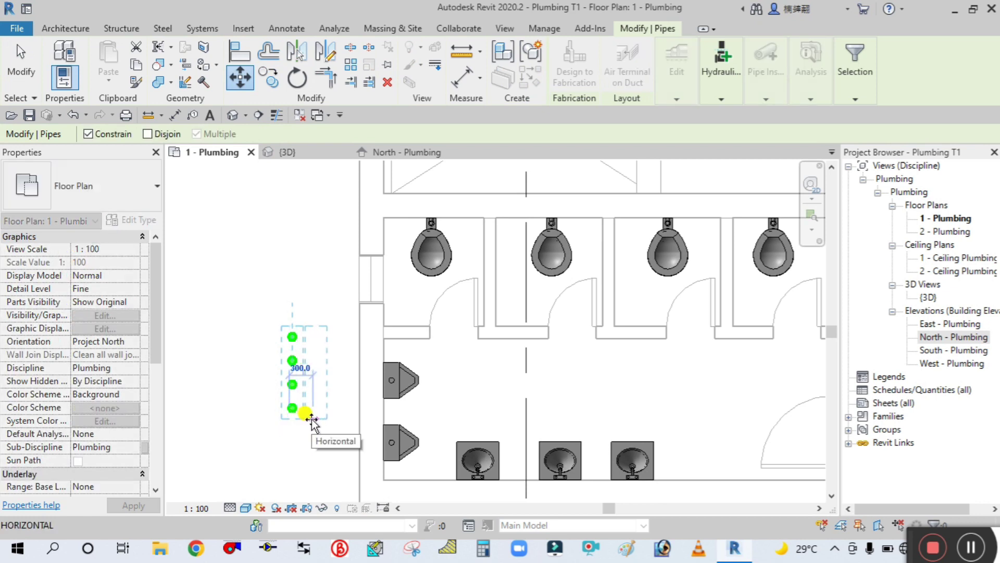
pyautogui.click(283, 425)
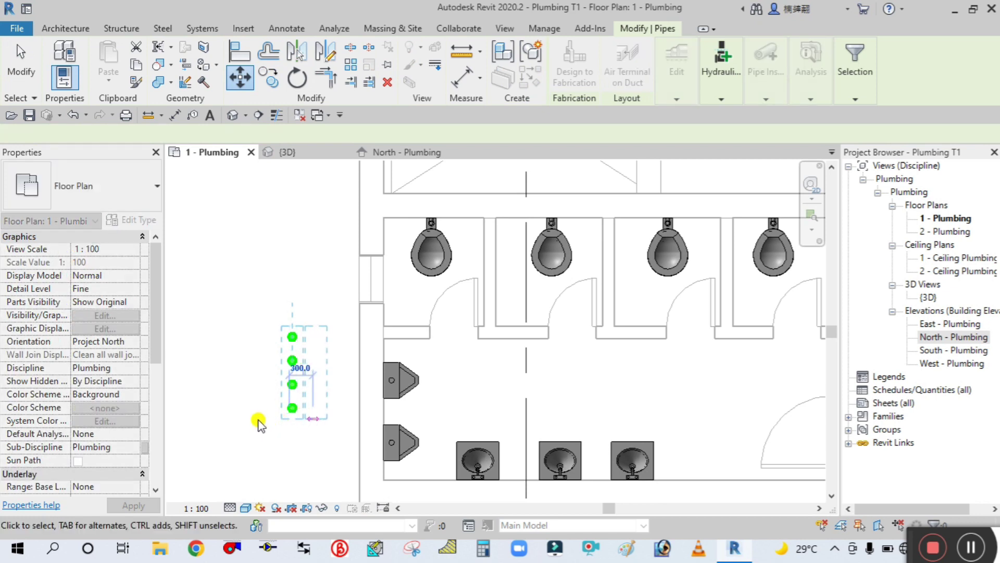
pyautogui.click(257, 421)
# Turn on thin line display and view the riser row beside the washroom on the plan.
pyautogui.scroll(3, 284, 404)
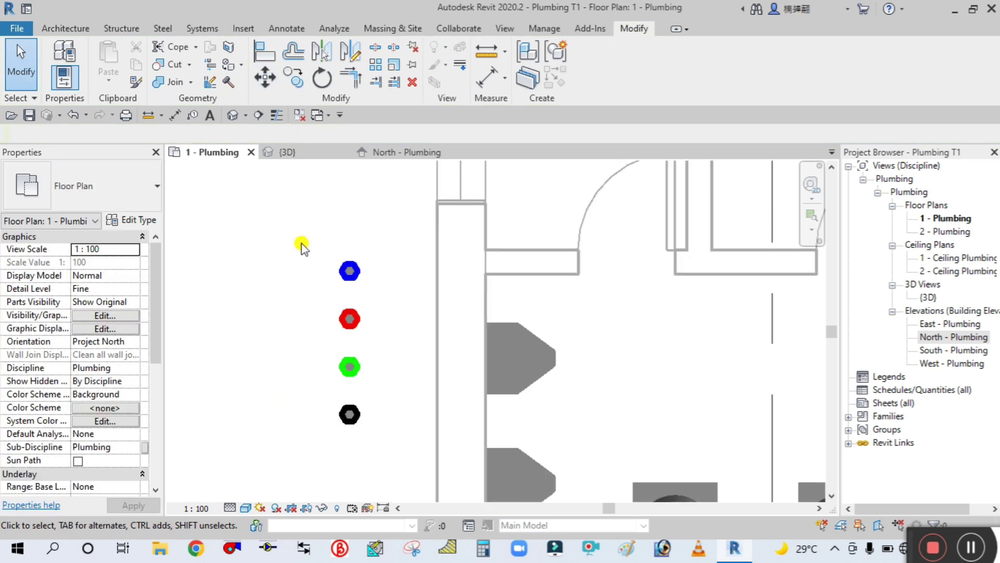
pyautogui.click(276, 114)
pyautogui.scroll(2, 348, 232)
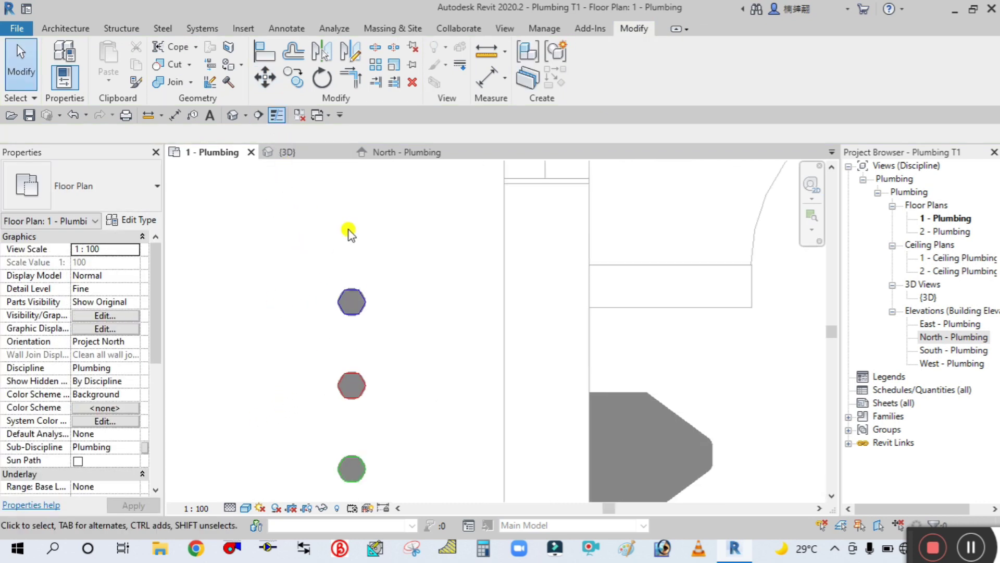
pyautogui.scroll(-2, 302, 272)
pyautogui.moveTo(302, 272); pyautogui.dragTo(308, 339, button='middle')
pyautogui.scroll(-1, 301, 287)
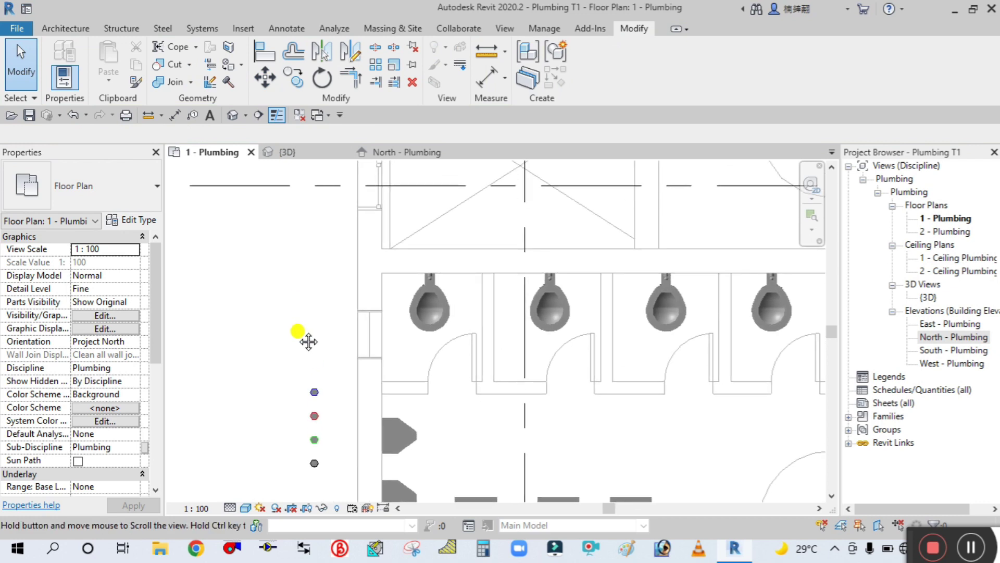
# Start a Standard domestic cold water pipe with a middle elevation of 2750 mm and a diameter of 50 mm.
pyautogui.click(201, 27)
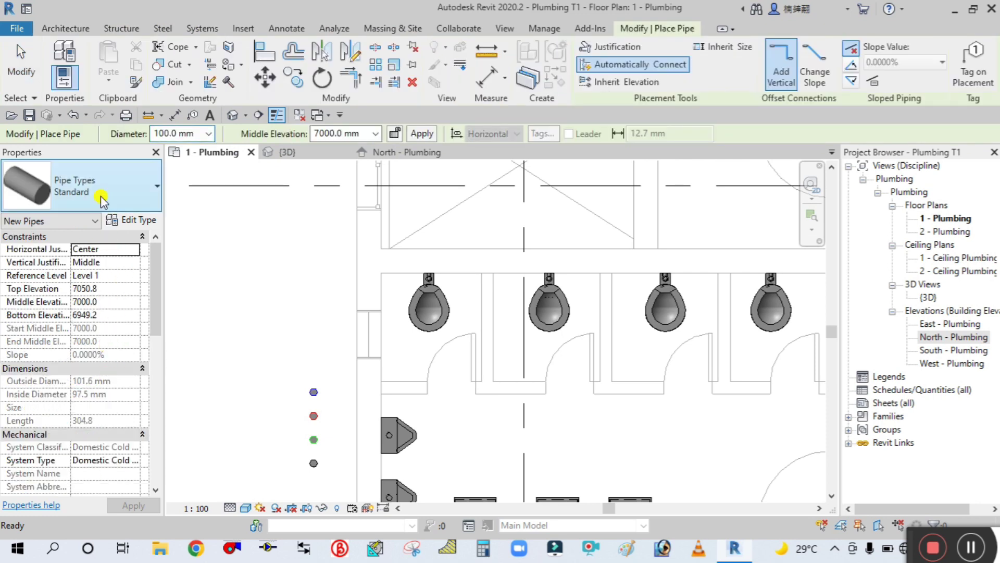
pyautogui.scroll(-1, 85, 460)
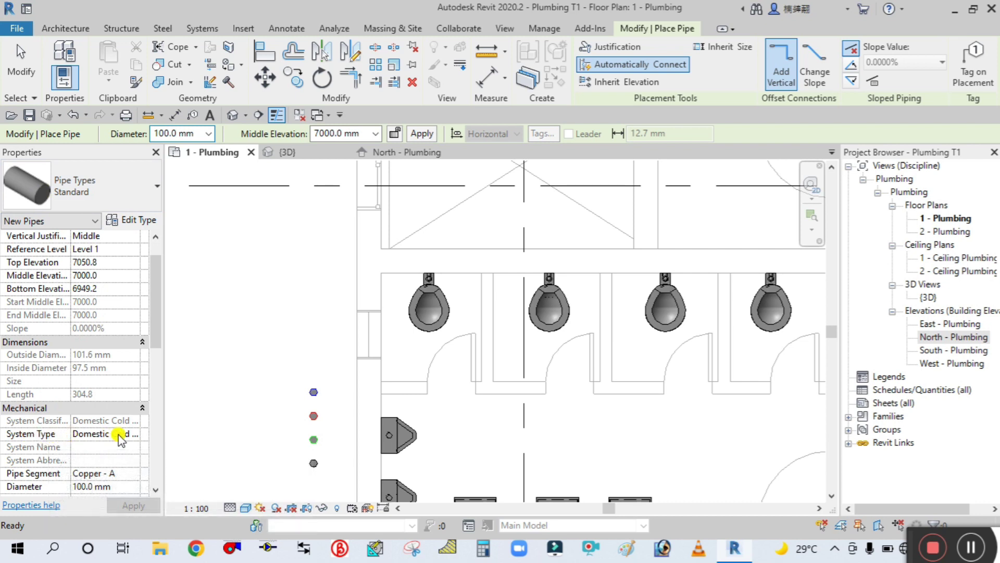
pyautogui.scroll(-2, 453, 290)
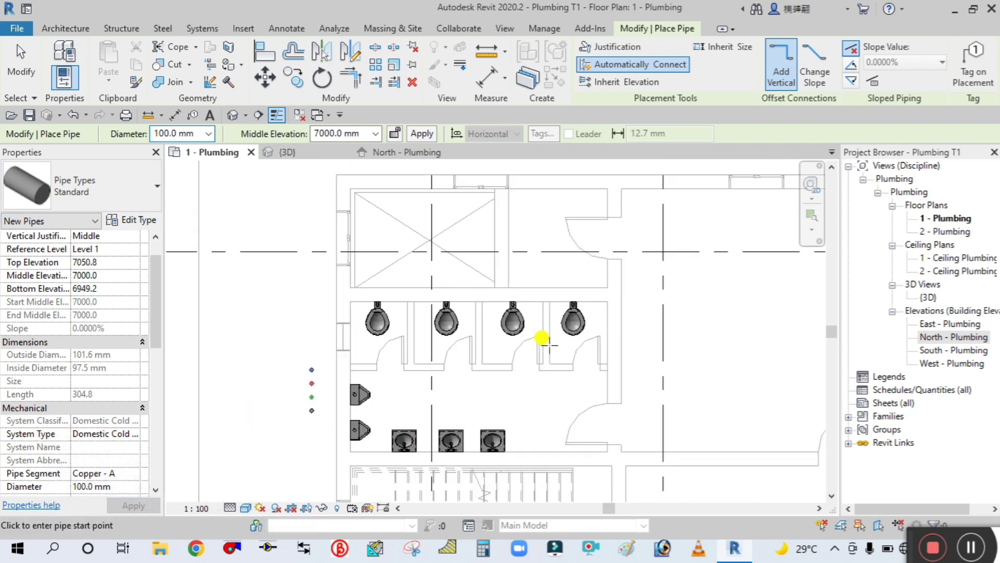
pyautogui.scroll(2, 542, 339)
pyautogui.scroll(2, 589, 271)
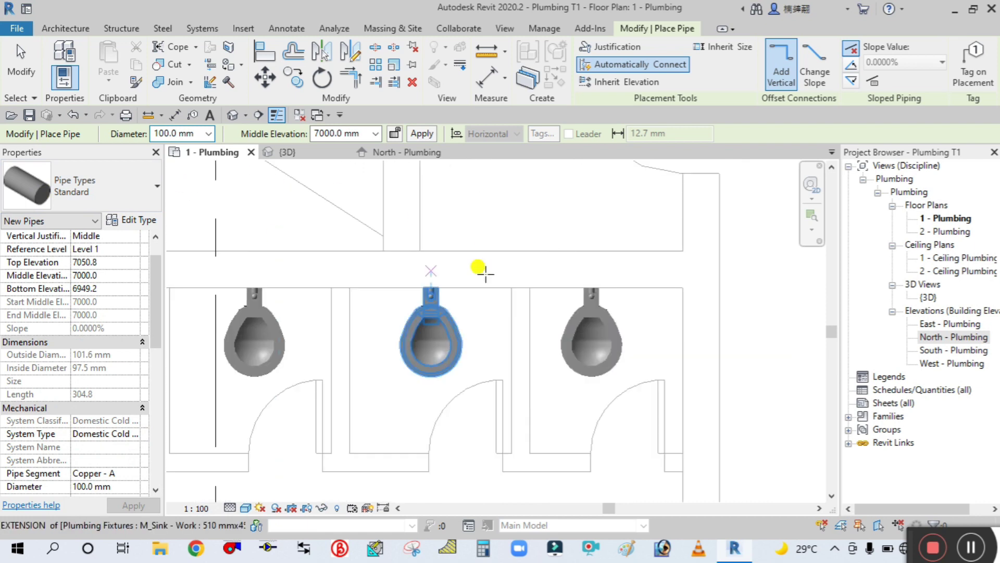
pyautogui.scroll(2, 56, 294)
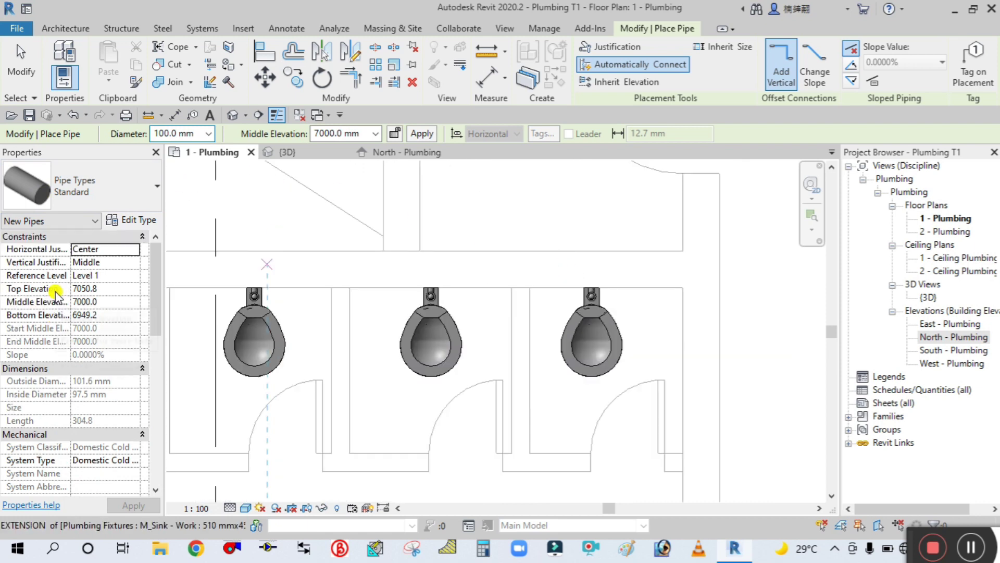
pyautogui.click(375, 134)
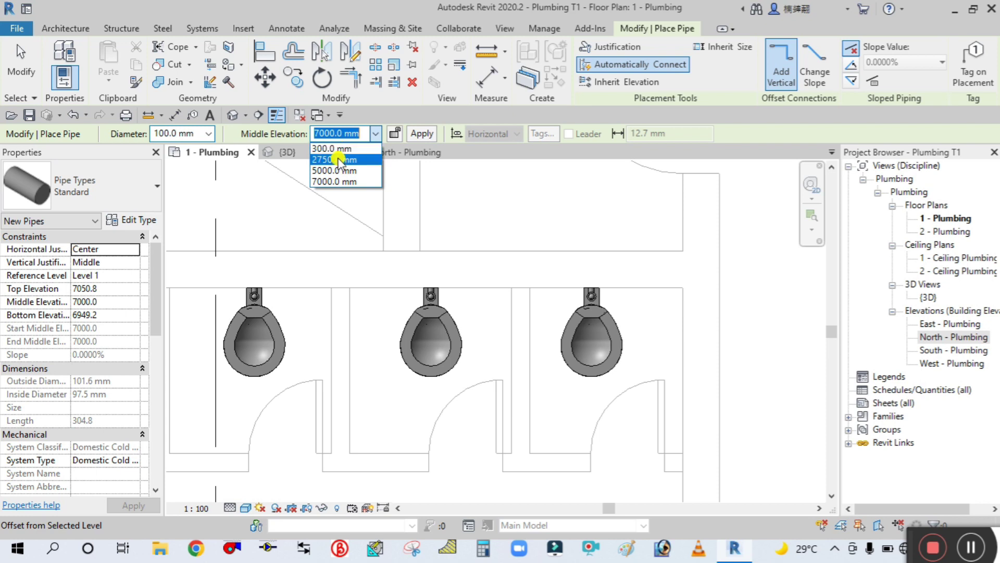
pyautogui.click(339, 159)
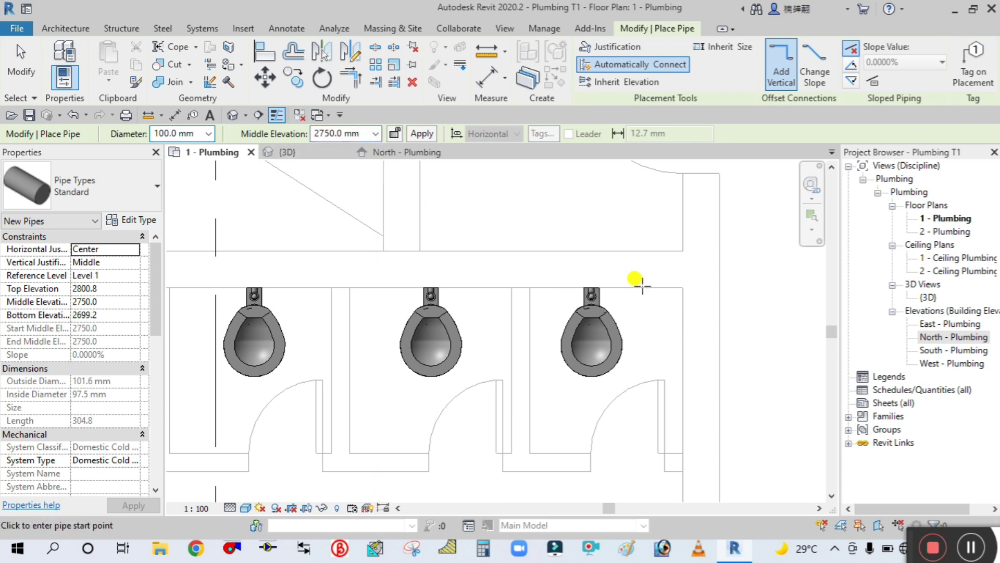
pyautogui.scroll(-3, 633, 266)
pyautogui.scroll(2, 622, 260)
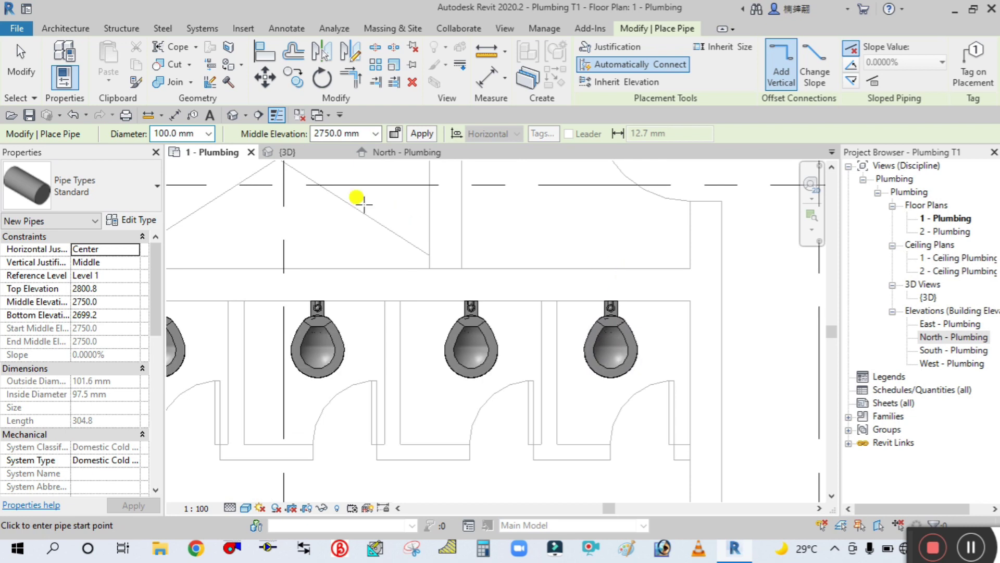
pyautogui.click(209, 135)
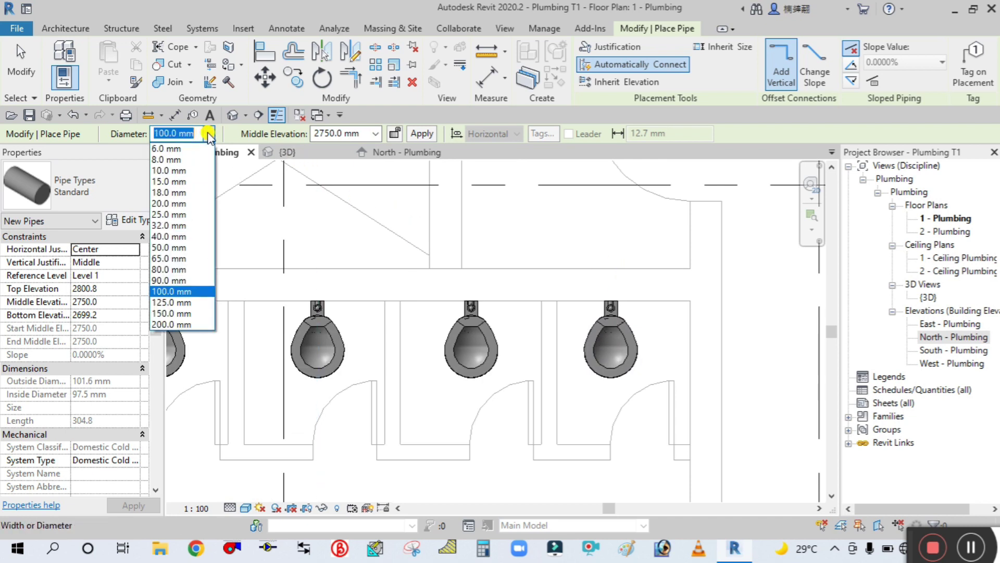
pyautogui.click(168, 248)
pyautogui.scroll(2, 646, 284)
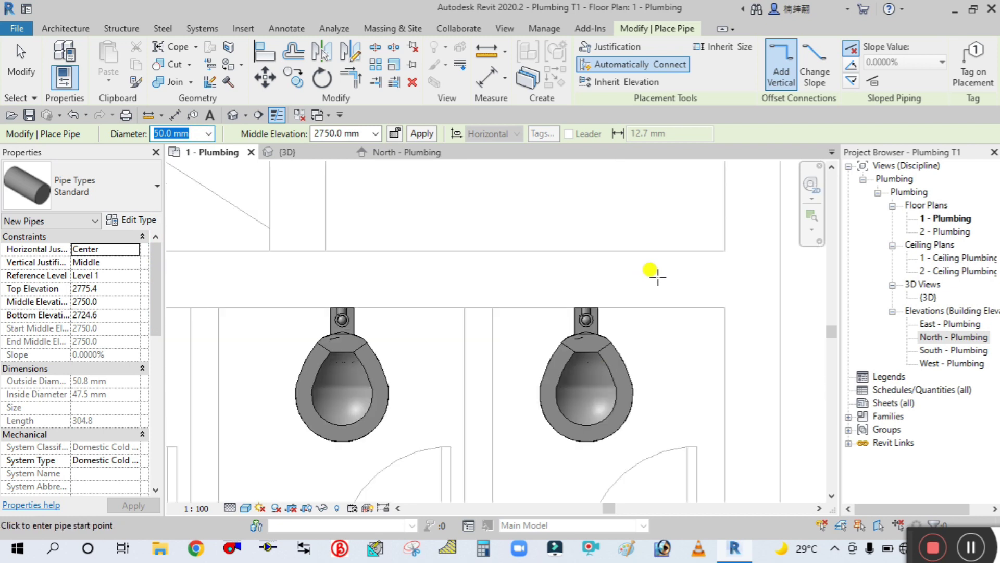
# Draw a horizontal pipe run about 5 m long inside the wall behind the water closets, starting at the closet farthest from the risers.
pyautogui.scroll(-2, 677, 278)
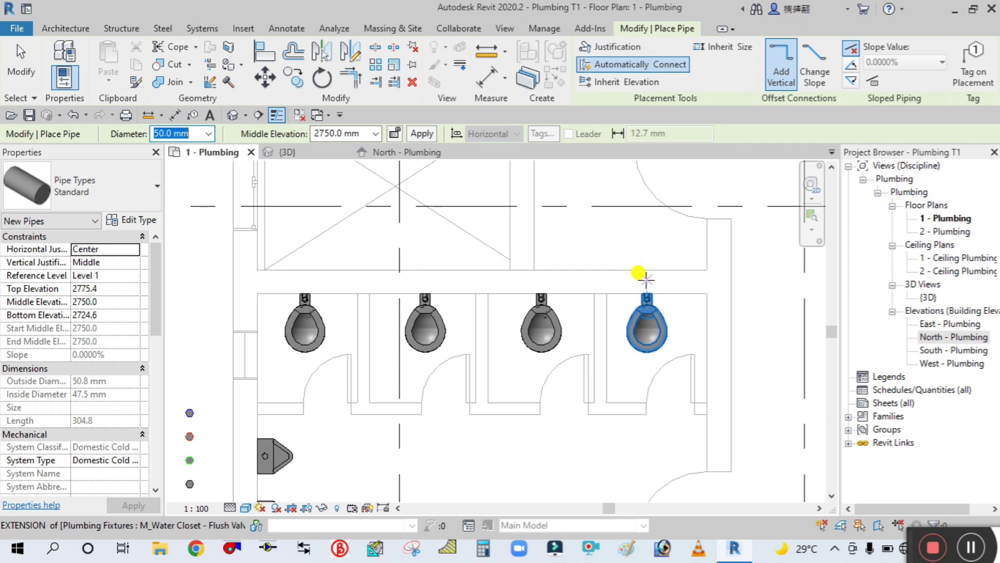
pyautogui.click(646, 280)
pyautogui.scroll(-2, 651, 278)
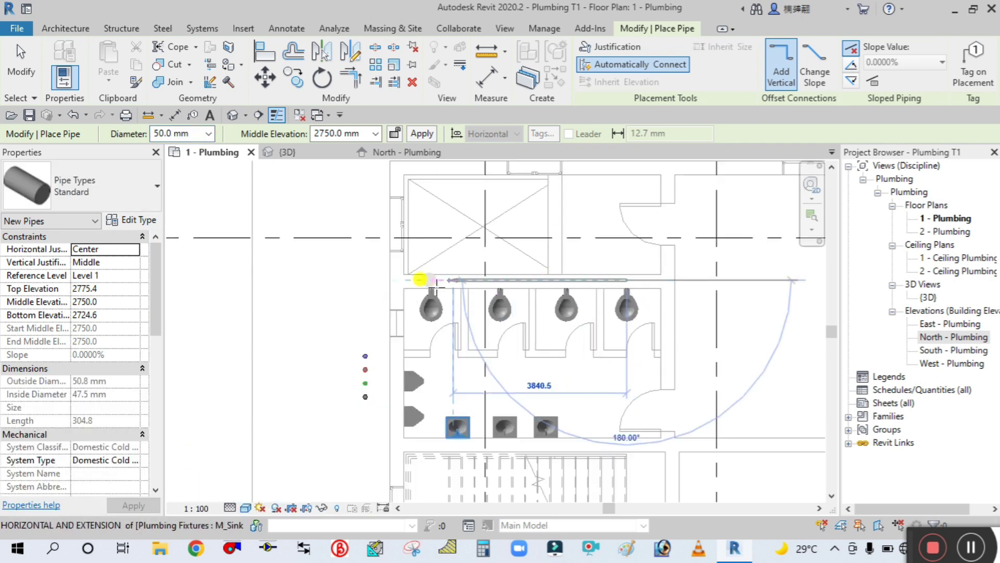
pyautogui.scroll(2, 412, 278)
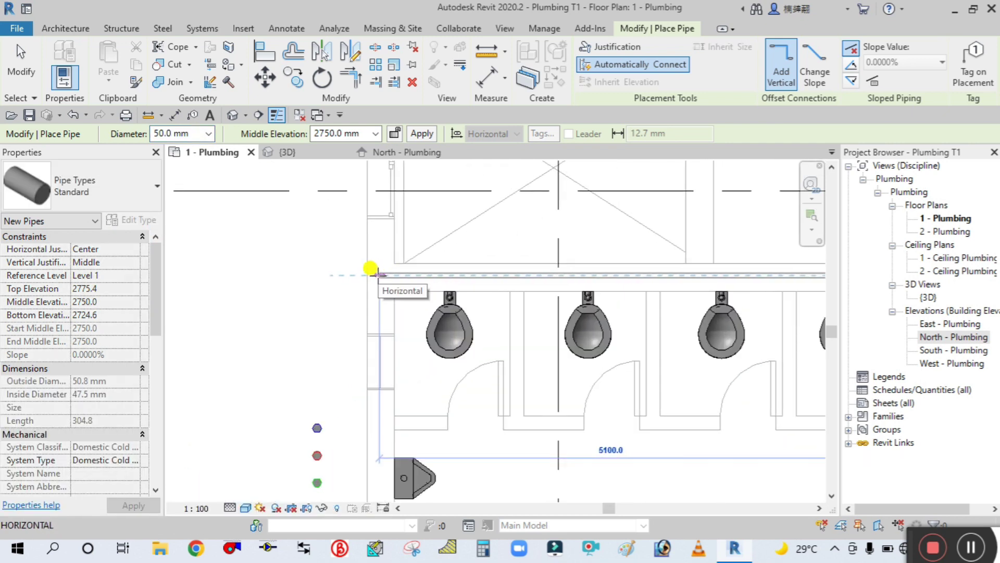
pyautogui.scroll(1, 371, 270)
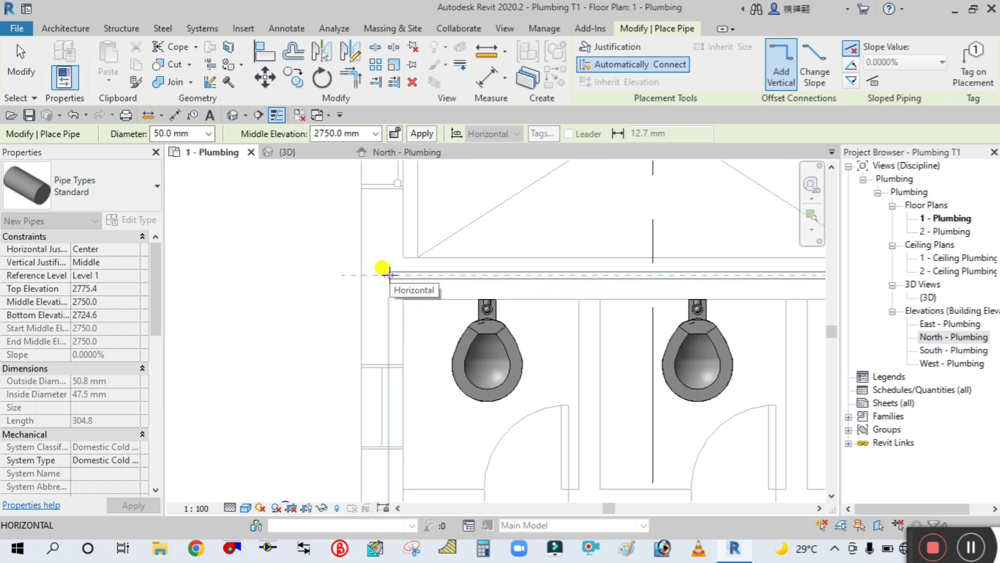
pyautogui.click(389, 274)
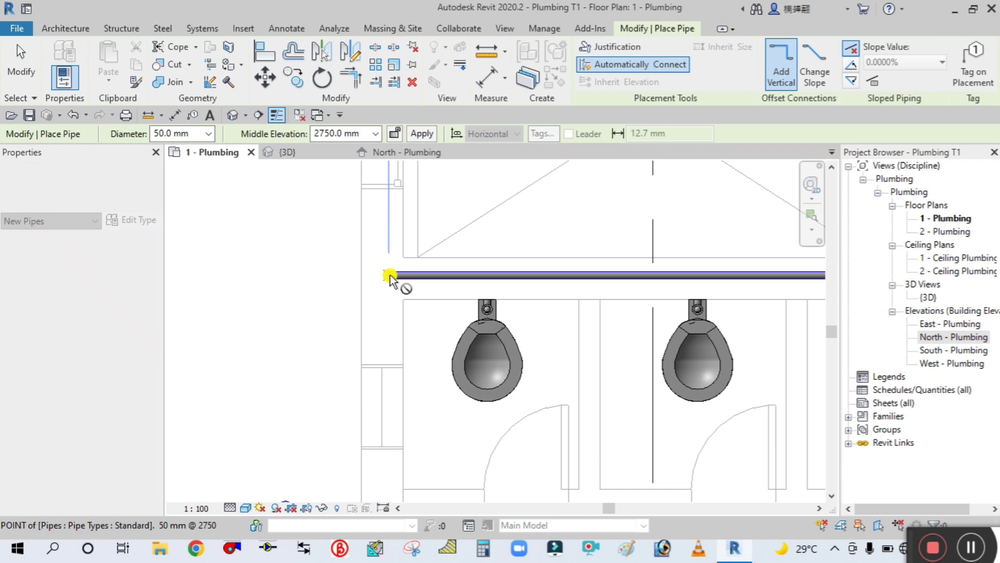
# Continue the pipe about 1680 mm down the washroom's side wall, connect it to the cold water riser's centre and end the command.
pyautogui.scroll(-2, 392, 277)
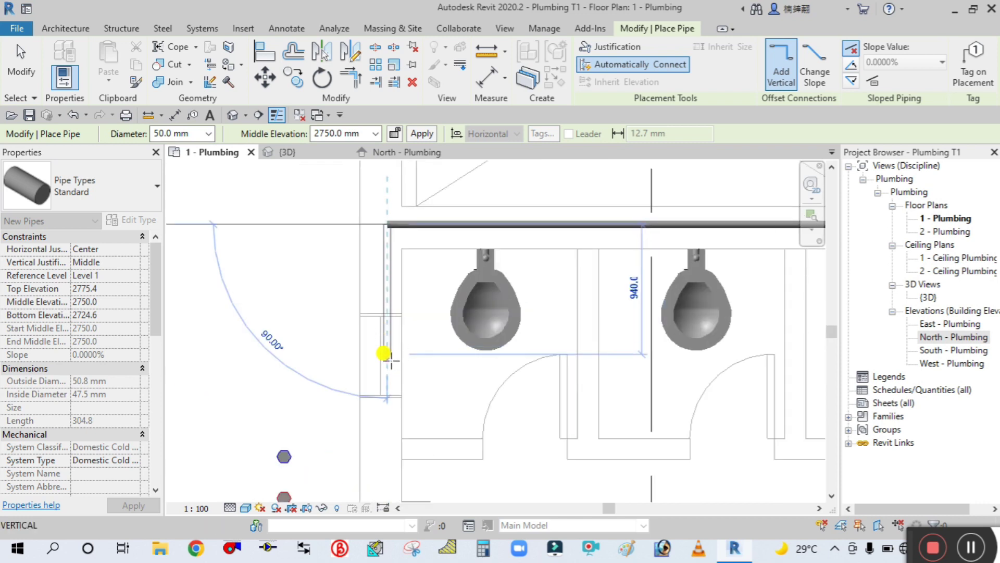
pyautogui.scroll(2, 385, 435)
pyautogui.scroll(-2, 385, 398)
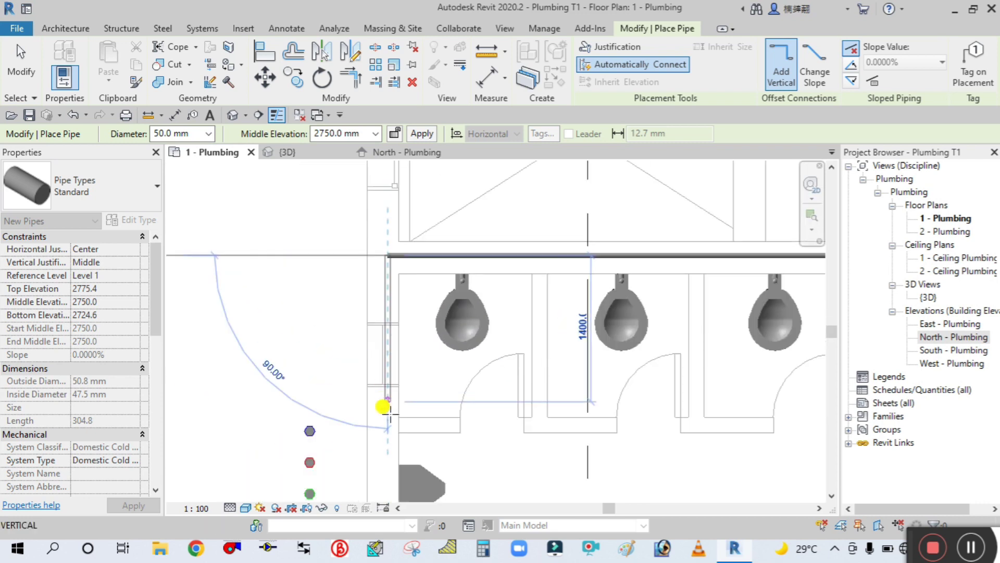
pyautogui.scroll(1, 386, 423)
pyautogui.click(386, 425)
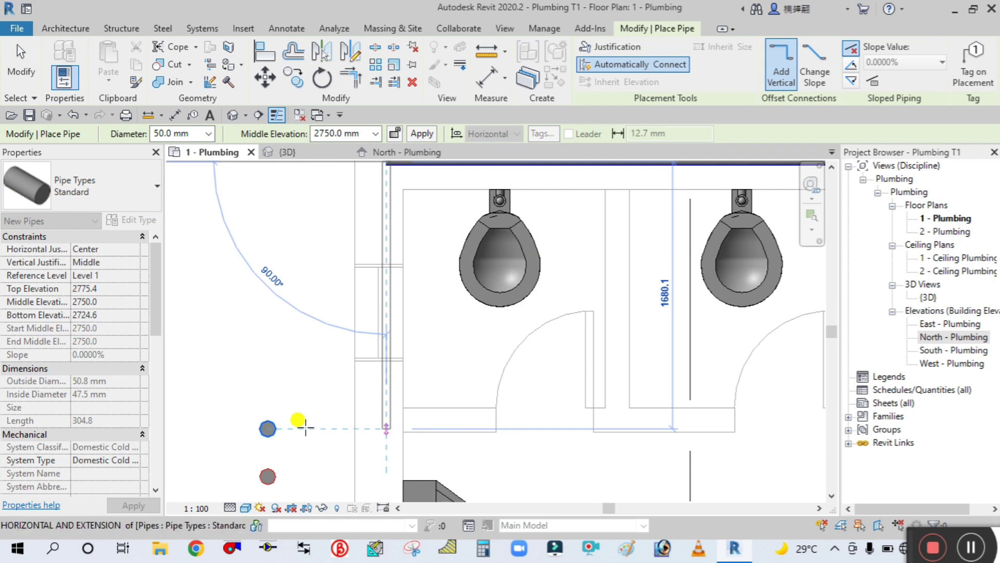
pyautogui.scroll(2, 274, 427)
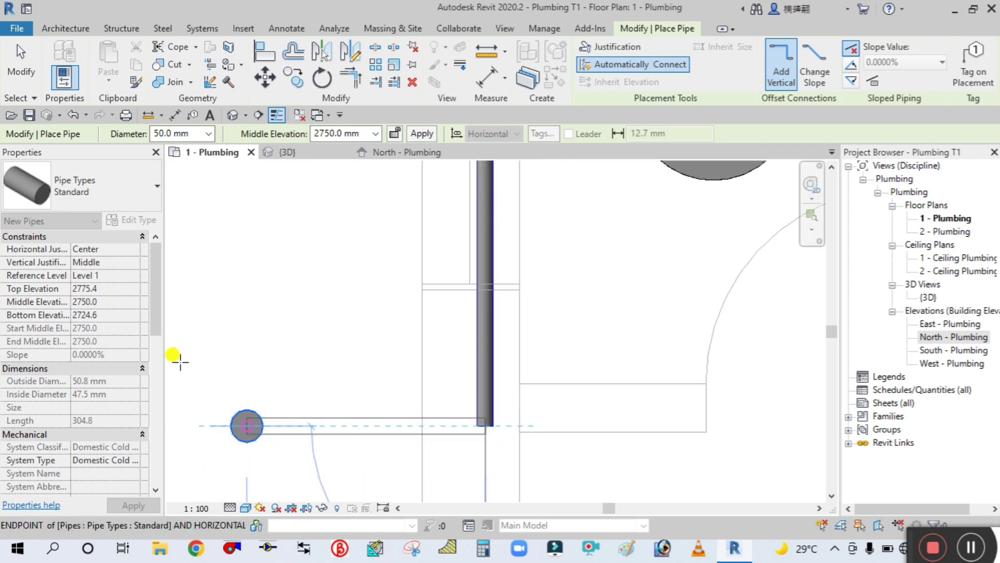
pyautogui.click(247, 425)
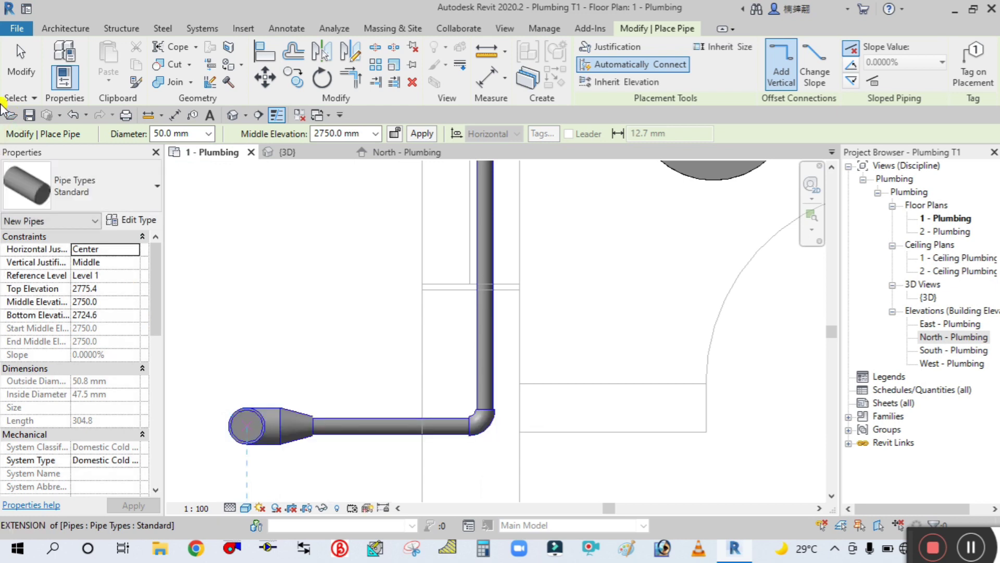
pyautogui.click(21, 57)
# Examine the cold water branch on the plan and in the 3D view at Fine detail level, including its height above the Level 1 fixtures.
pyautogui.scroll(-5, 326, 290)
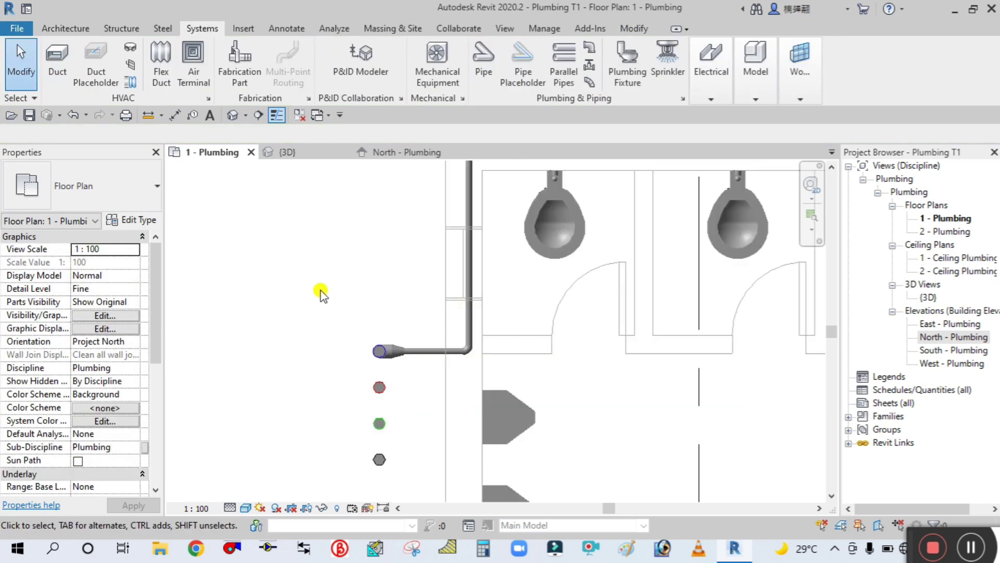
pyautogui.scroll(-3, 270, 318)
pyautogui.scroll(6, 277, 286)
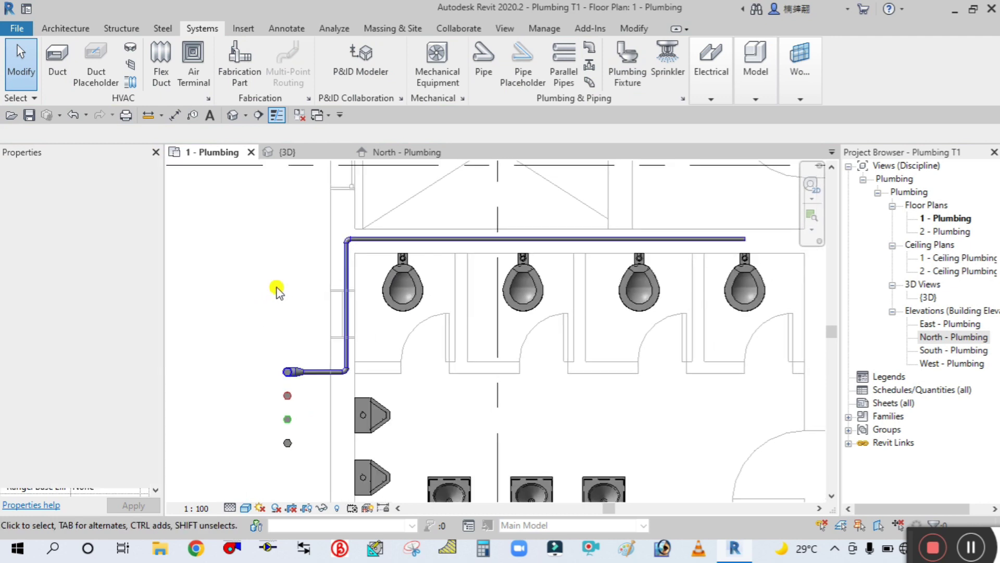
pyautogui.click(210, 261)
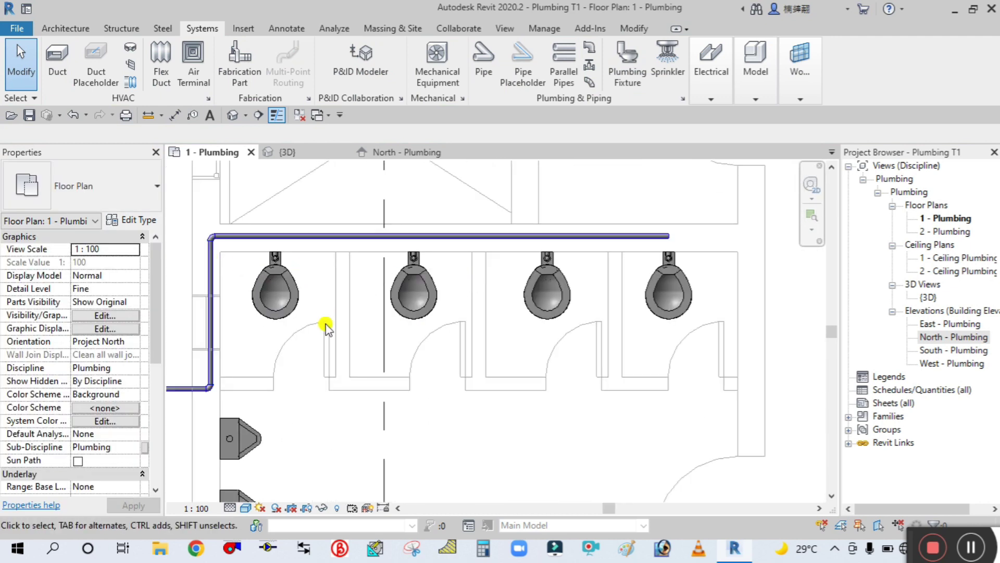
pyautogui.moveTo(284, 406); pyautogui.dragTo(387, 404, button='middle')
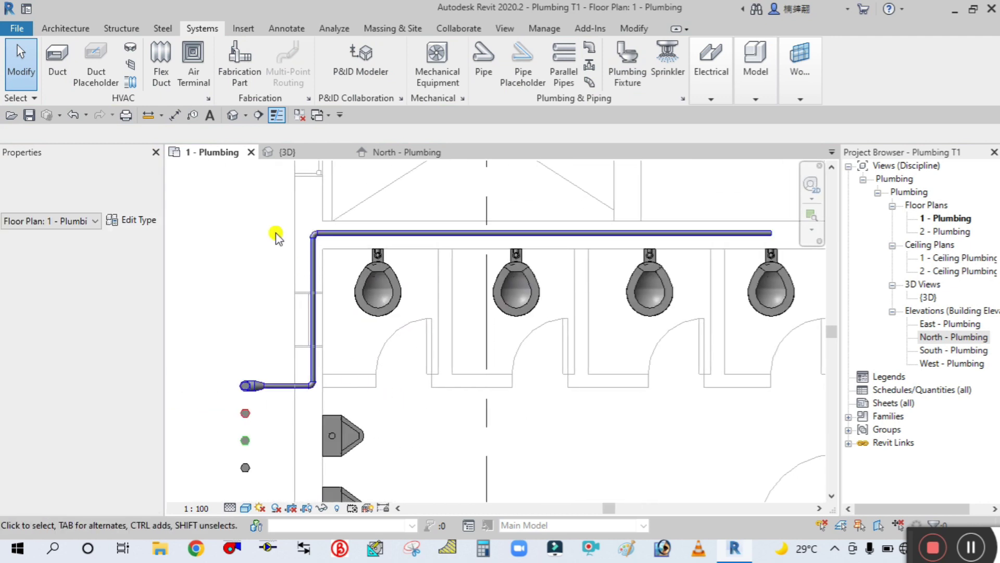
pyautogui.click(267, 150)
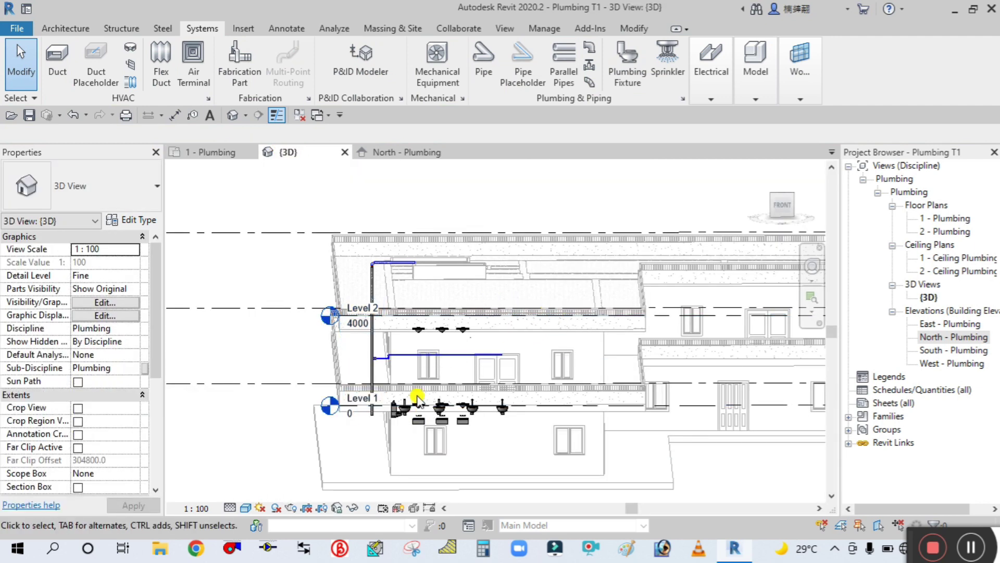
pyautogui.scroll(3, 412, 400)
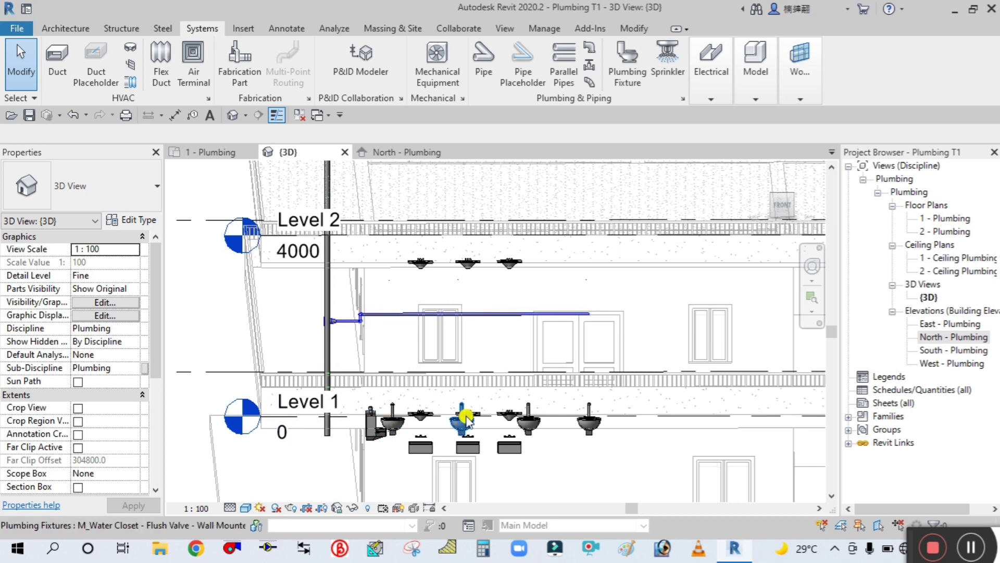
pyautogui.click(227, 508)
pyautogui.click(243, 491)
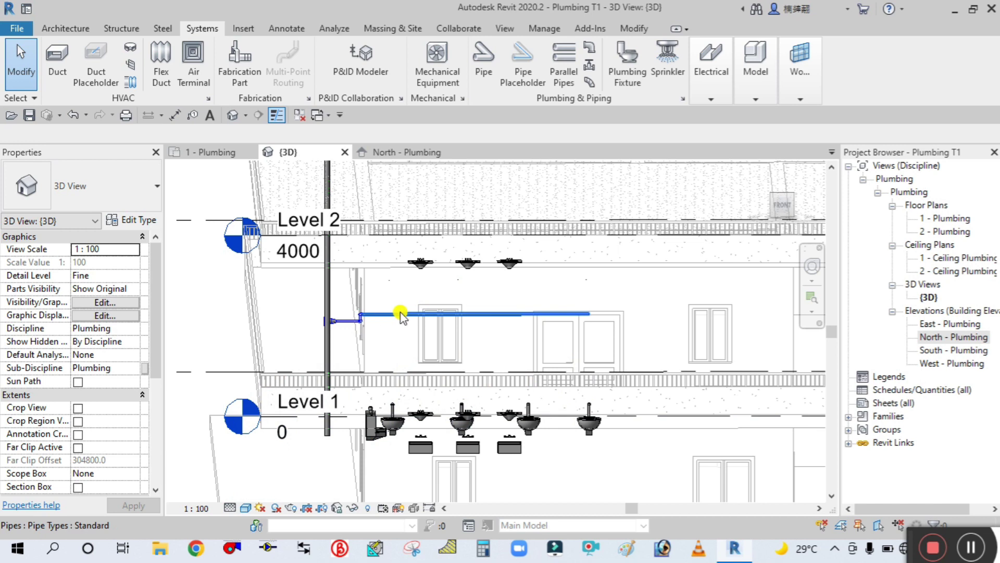
# Examine the cold water branch, risers and fixtures in the 3D view from the front and from an isometric corner.
pyautogui.scroll(-6, 411, 319)
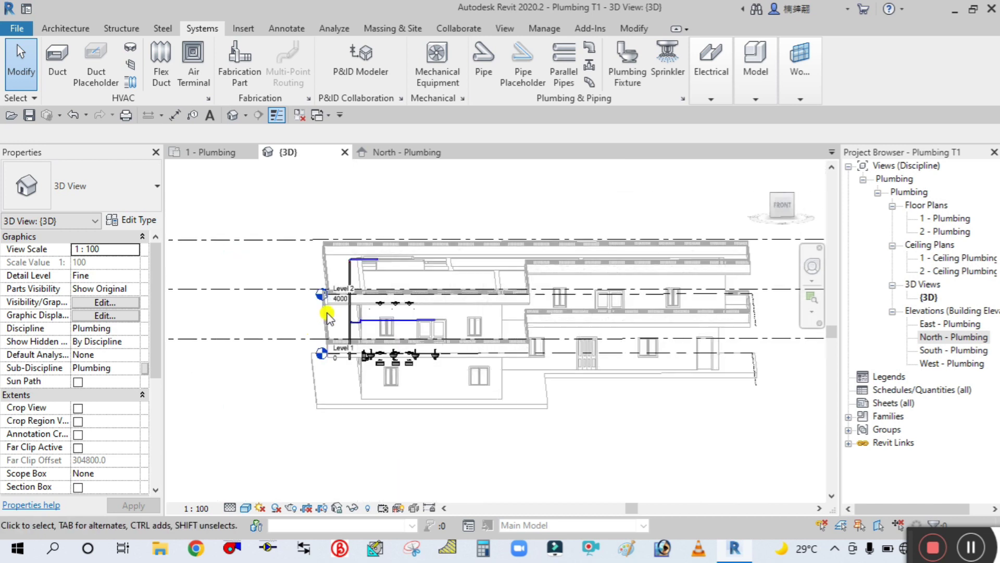
pyautogui.click(758, 180)
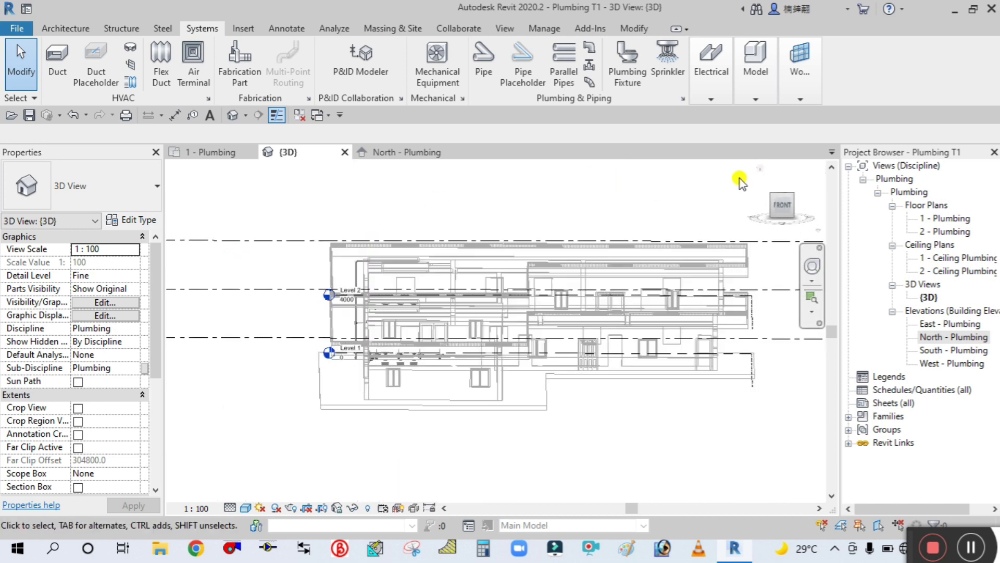
pyautogui.scroll(5, 492, 286)
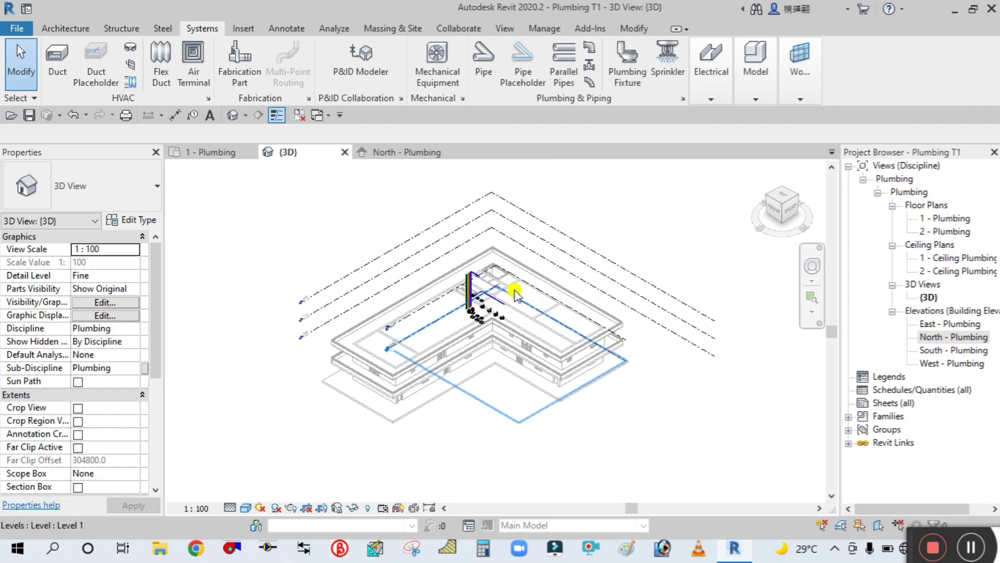
pyautogui.scroll(4, 492, 285)
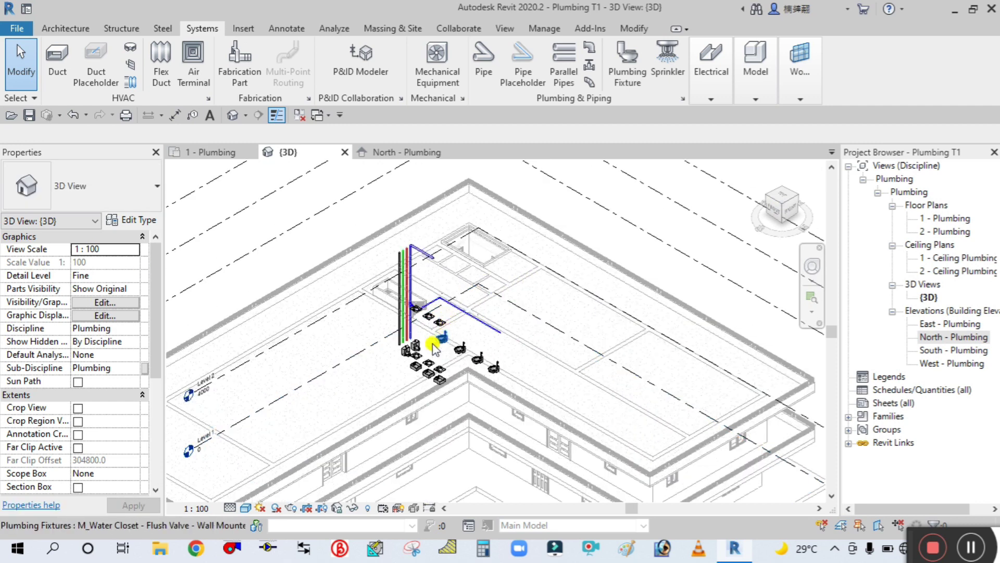
pyautogui.scroll(2, 358, 310)
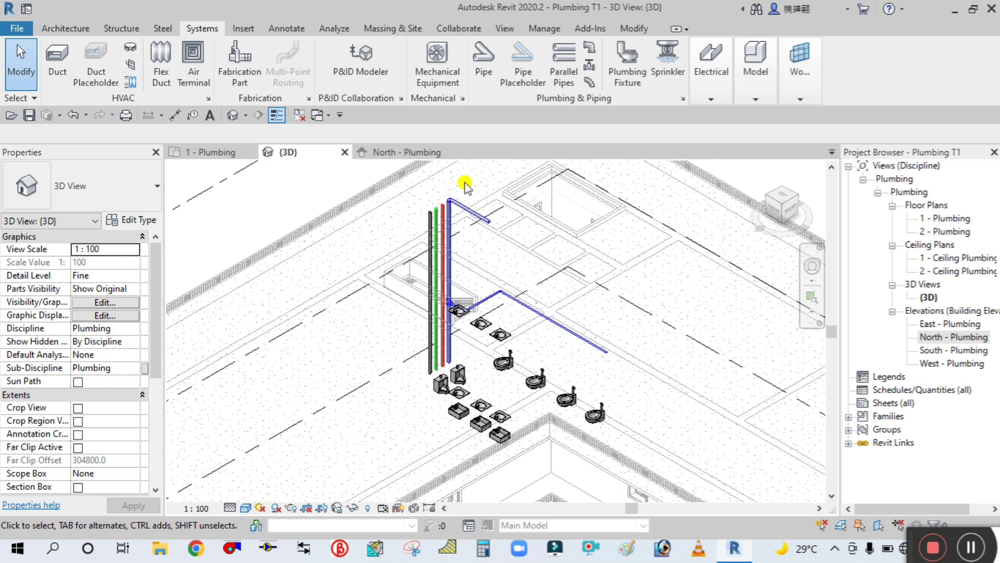
pyautogui.scroll(2, 447, 208)
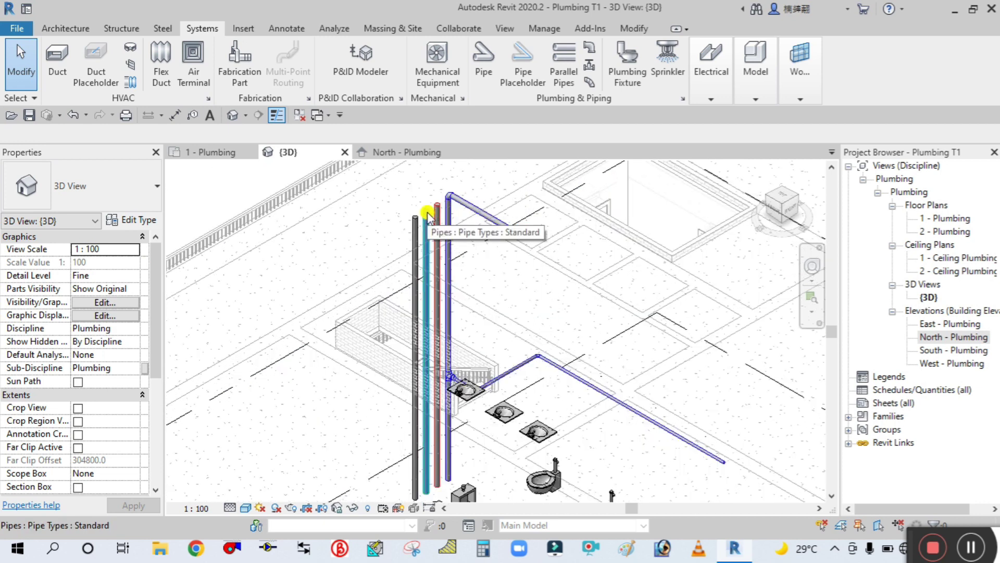
pyautogui.scroll(2, 384, 306)
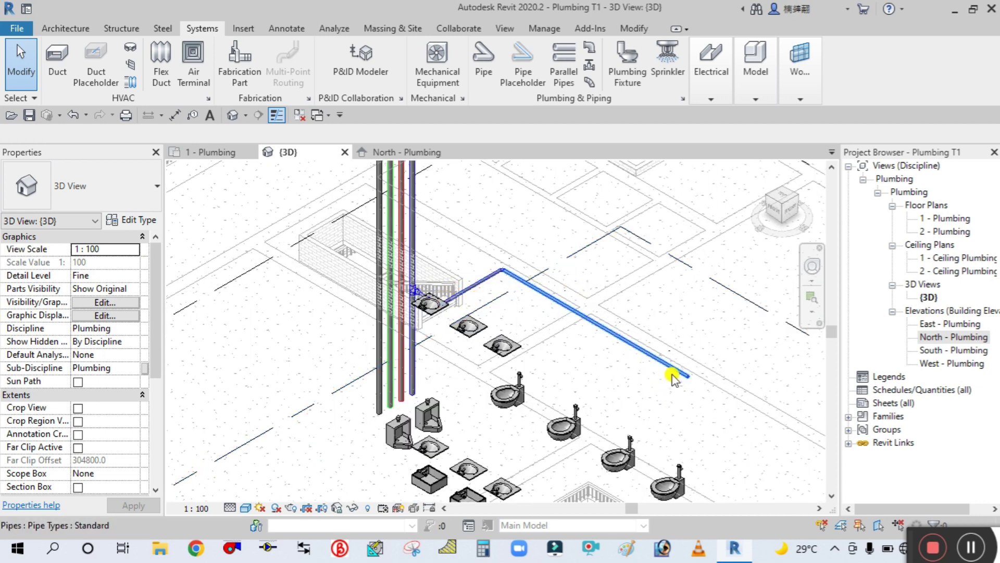
pyautogui.scroll(-4, 475, 353)
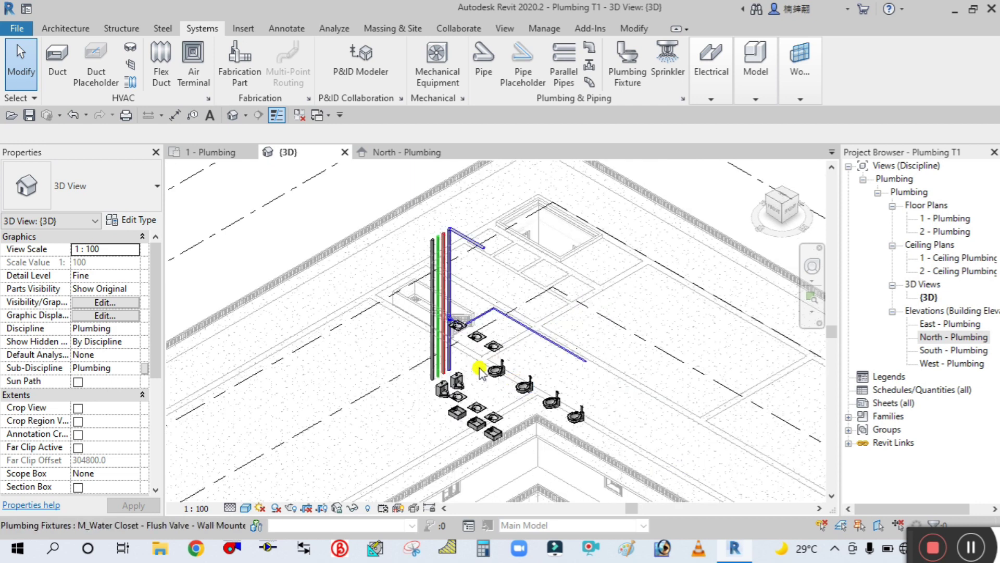
pyautogui.scroll(4, 440, 367)
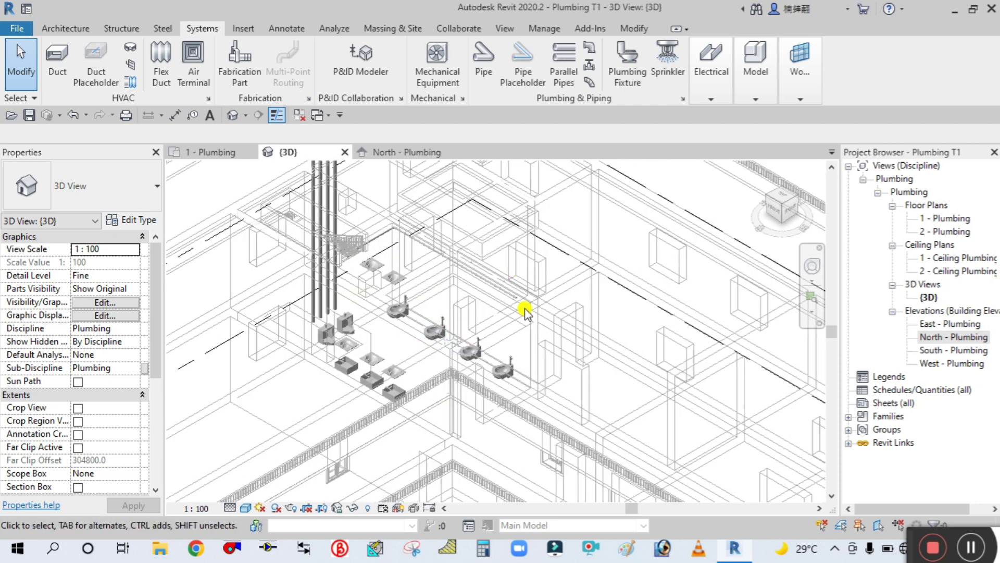
# On the Level 1 plan, connect the water closet farthest from the risers into the branch using its 25 mm Domestic Cold Water connector.
pyautogui.click(210, 152)
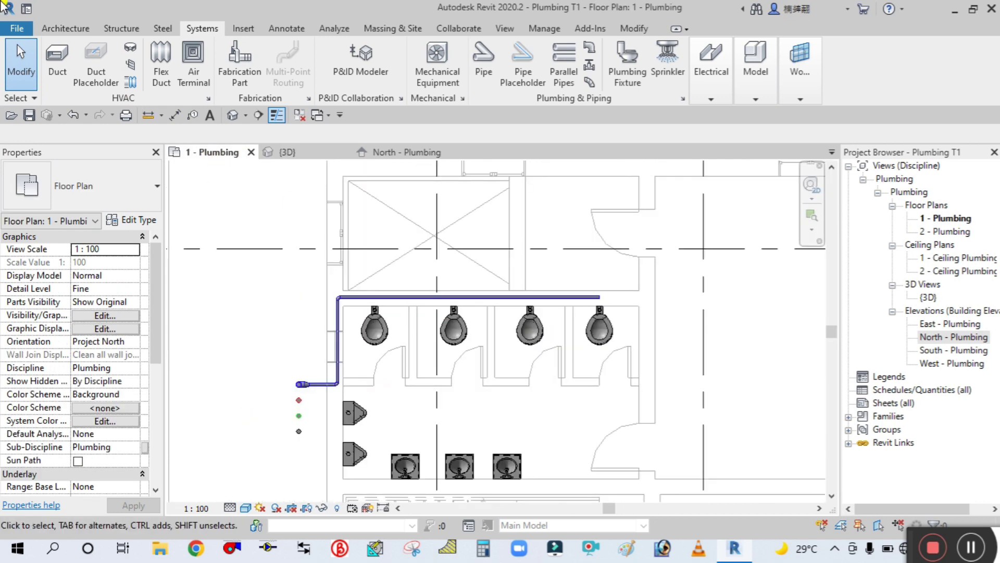
pyautogui.scroll(3, 594, 322)
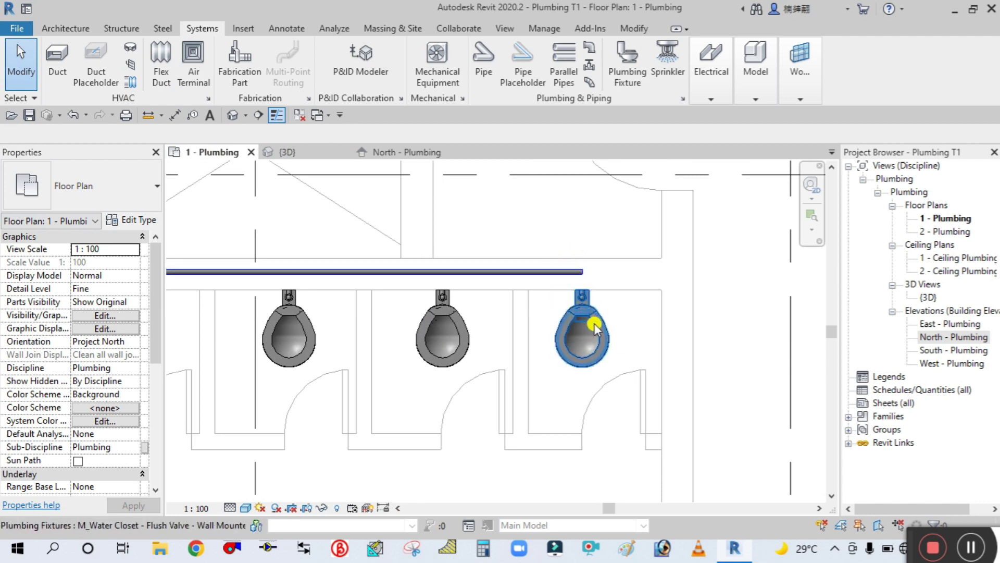
pyautogui.click(662, 326)
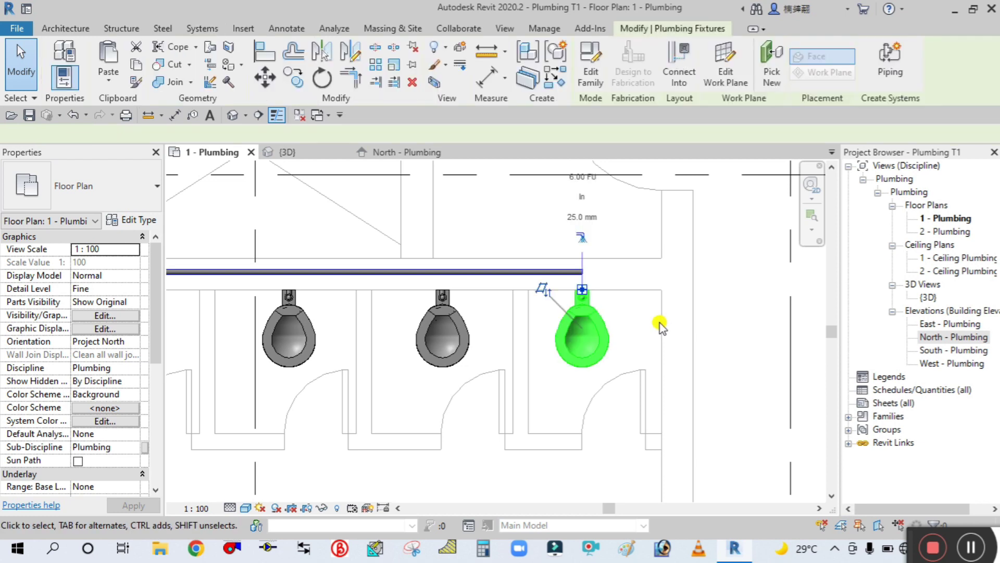
pyautogui.click(687, 71)
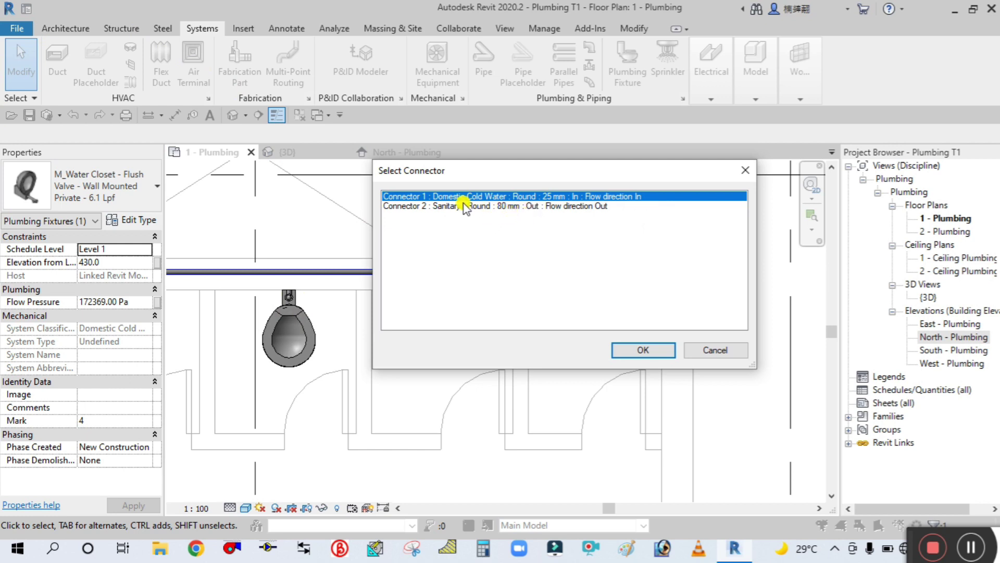
pyautogui.click(646, 355)
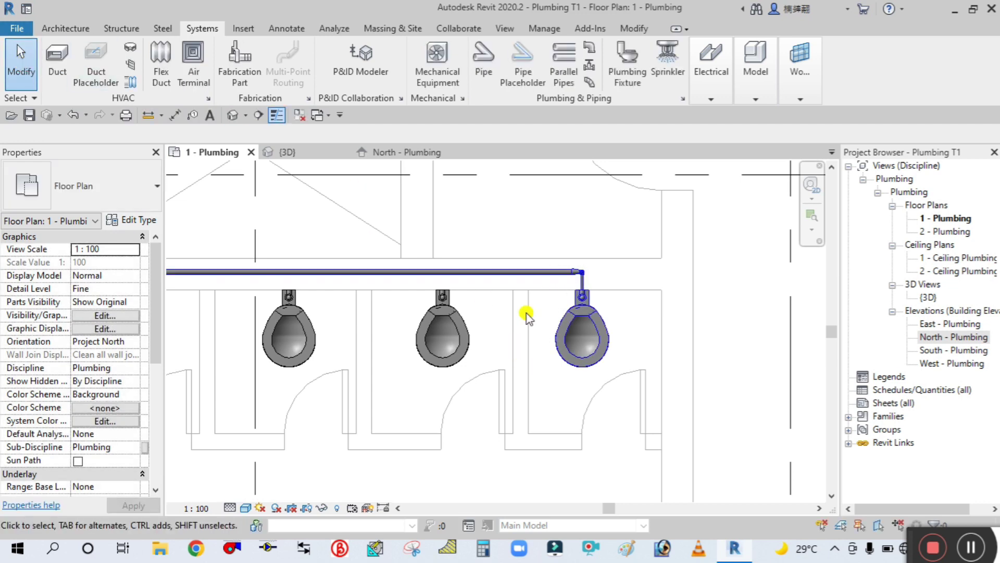
# Connect the second water closet from the branch's far end into the pipe using its 25 mm Domestic Cold Water connector.
pyautogui.scroll(4, 526, 315)
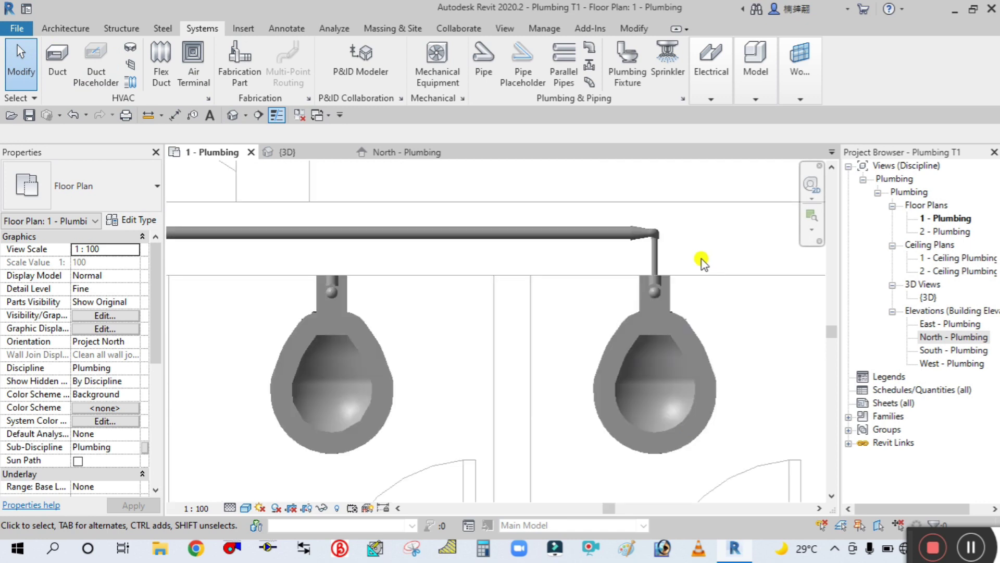
pyautogui.scroll(-3, 702, 262)
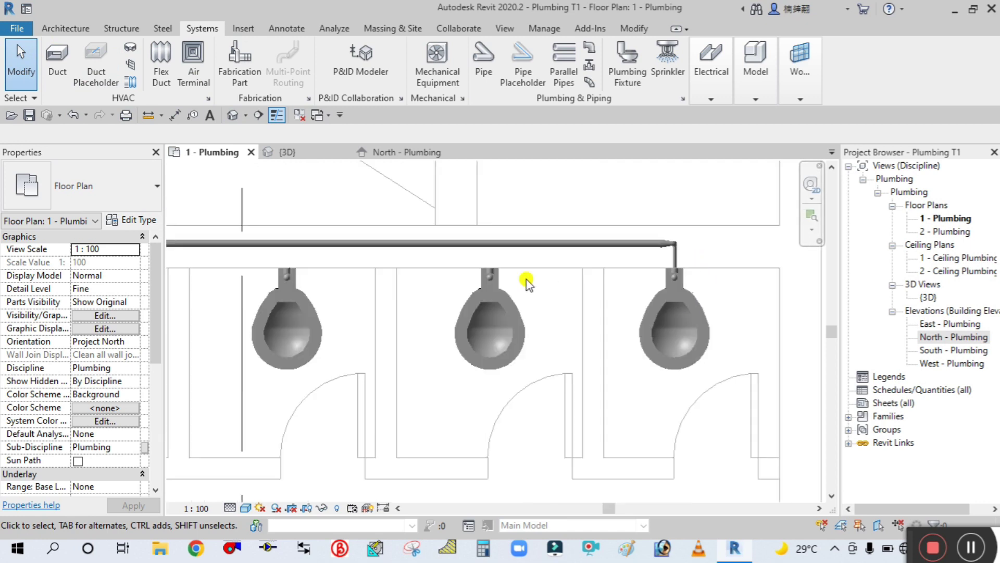
pyautogui.click(513, 310)
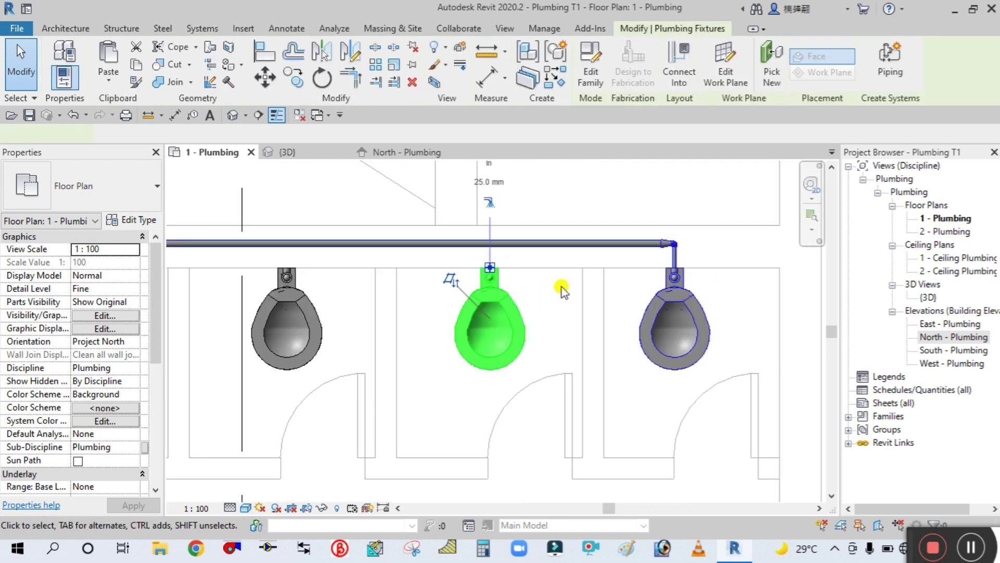
pyautogui.click(694, 61)
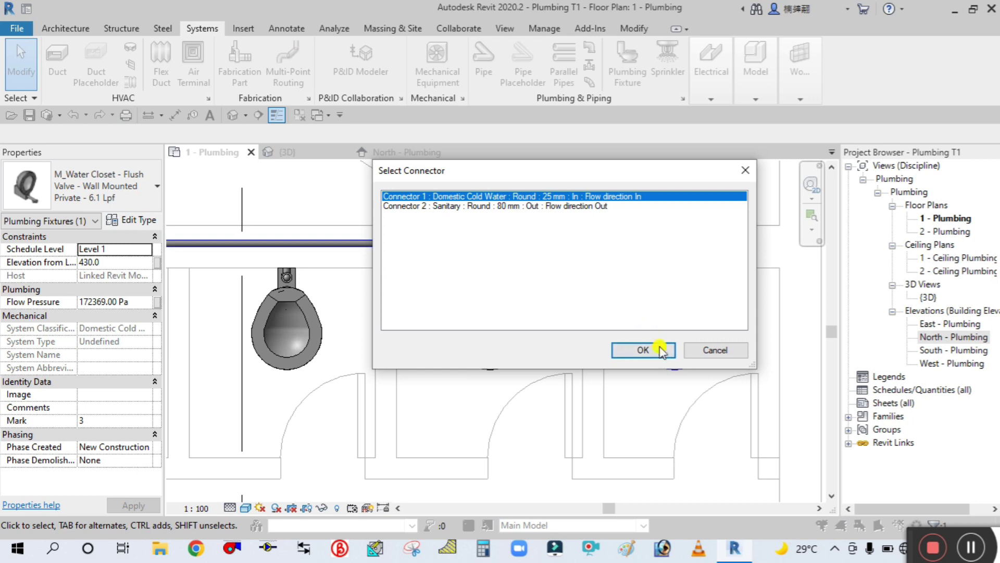
pyautogui.click(645, 351)
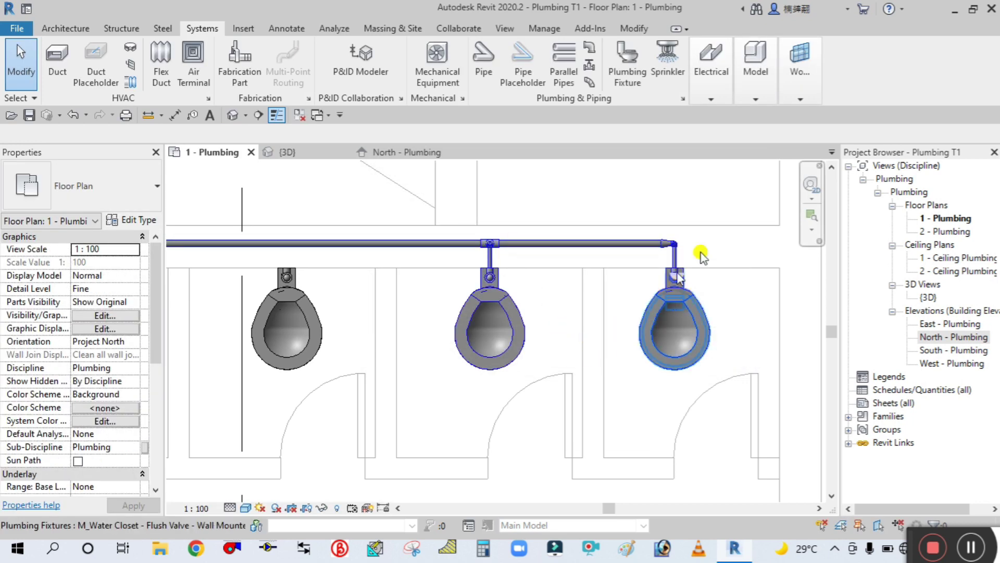
# Inspect the new tee connection, and connect the third water closet from the far end into the branch through its Domestic Cold Water connector.
pyautogui.scroll(-2, 676, 248)
pyautogui.scroll(4, 493, 255)
pyautogui.scroll(1, 493, 256)
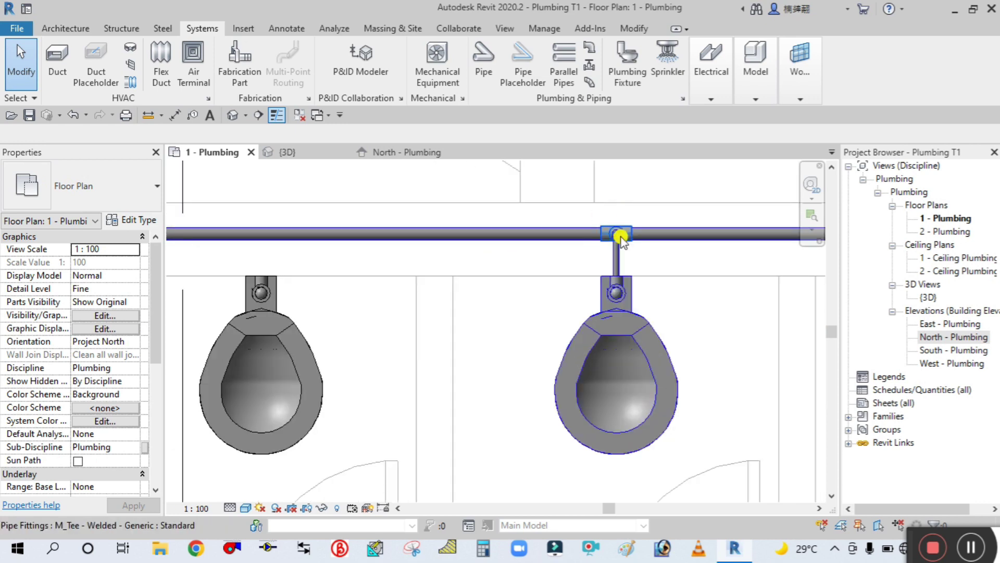
pyautogui.scroll(-2, 559, 249)
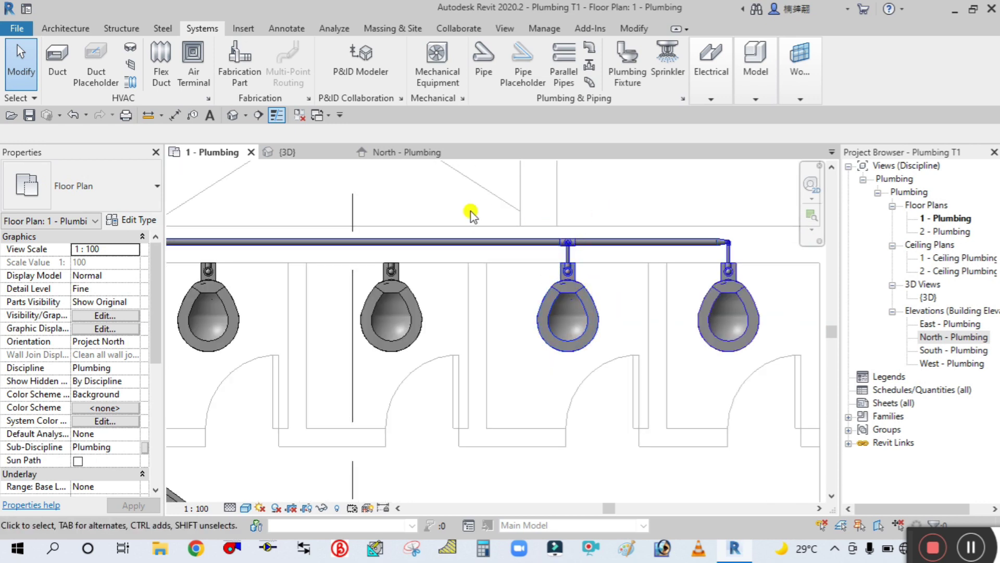
pyautogui.scroll(-2, 612, 279)
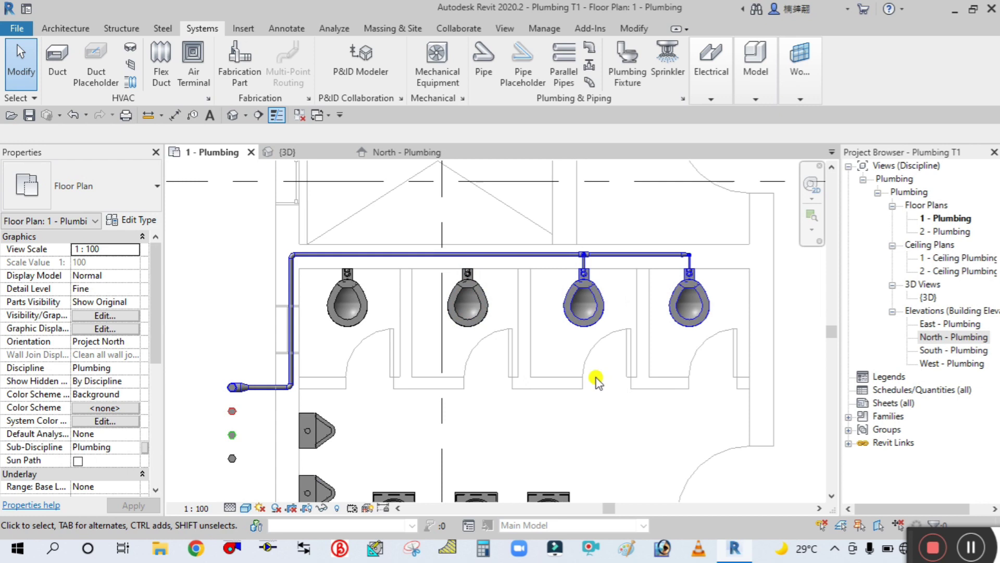
pyautogui.scroll(2, 597, 382)
pyautogui.moveTo(458, 250); pyautogui.dragTo(478, 306, button='middle')
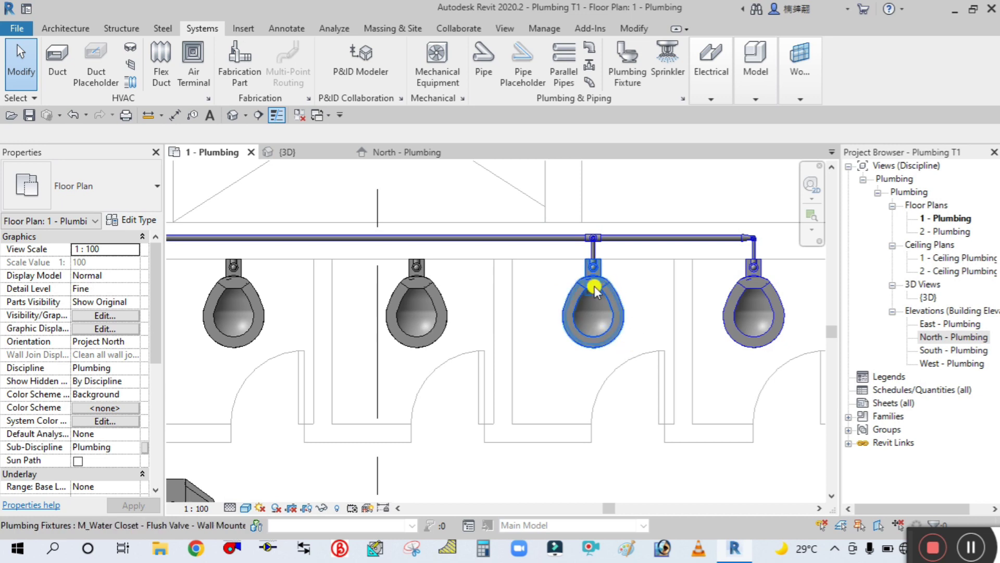
pyautogui.click(440, 296)
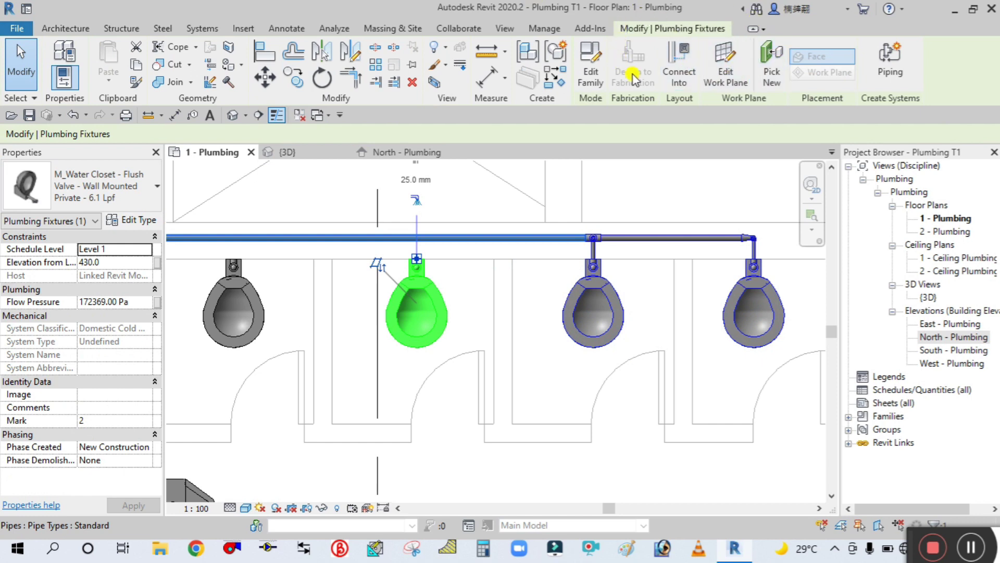
pyautogui.click(558, 169)
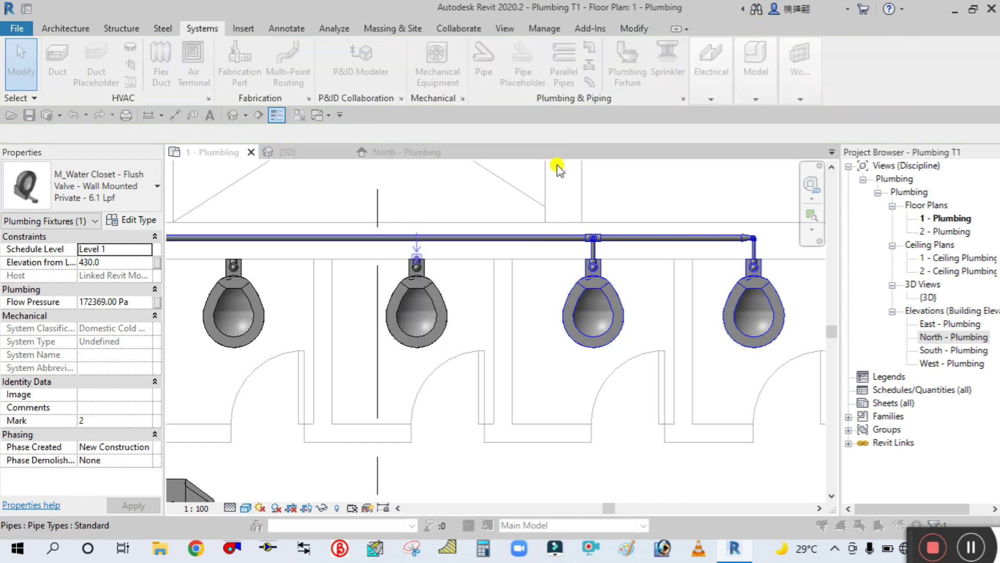
pyautogui.click(644, 349)
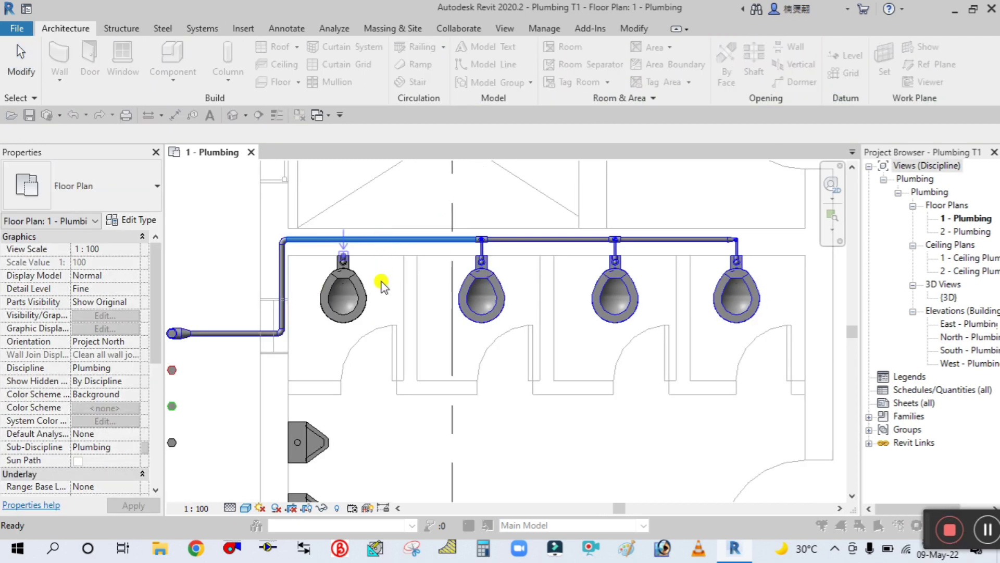
# Finish connecting the water closet nearest the risers into the cold water branch and save the project.
pyautogui.click(28, 114)
pyautogui.scroll(-2, 453, 212)
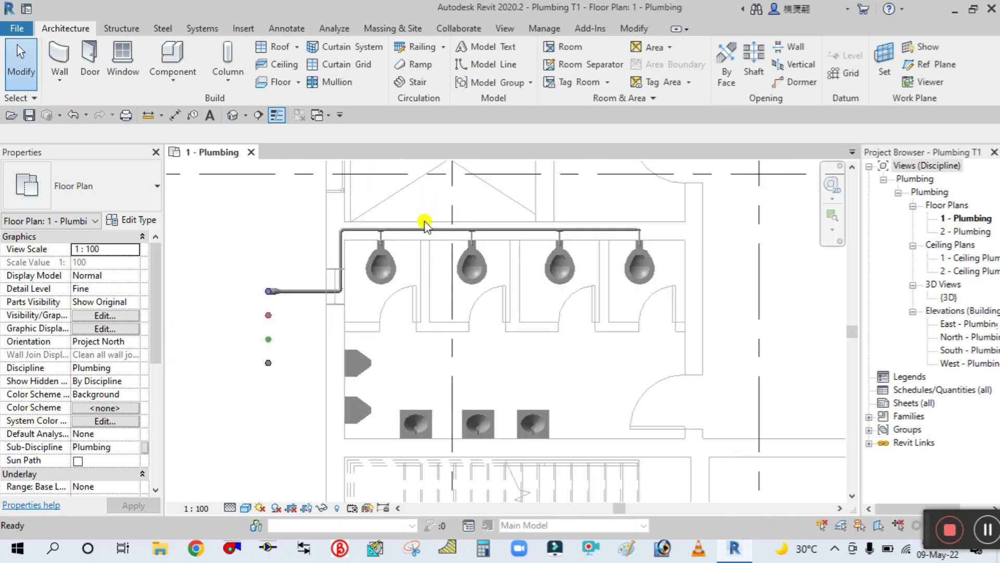
pyautogui.scroll(3, 379, 290)
pyautogui.scroll(-2, 435, 350)
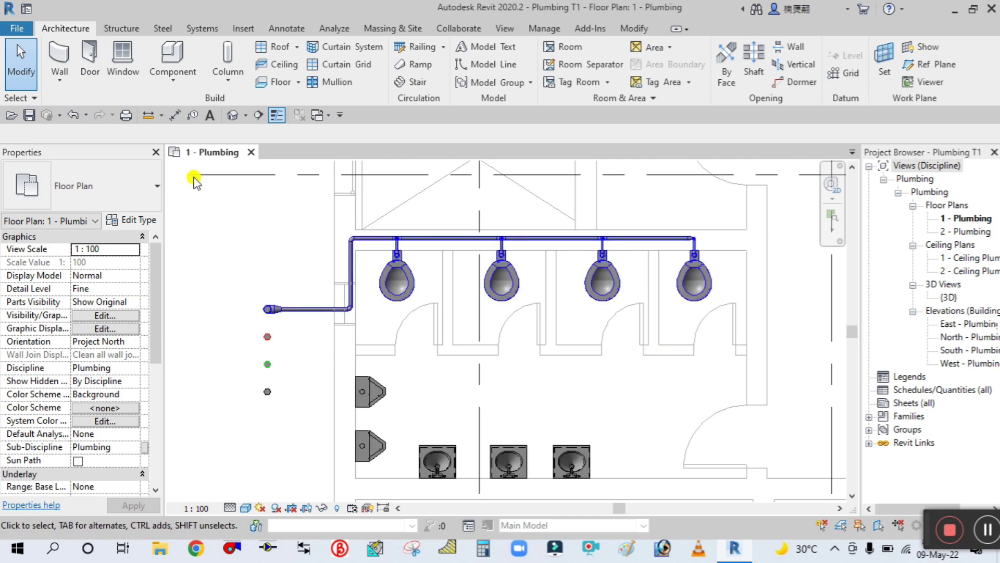
pyautogui.scroll(2, 264, 241)
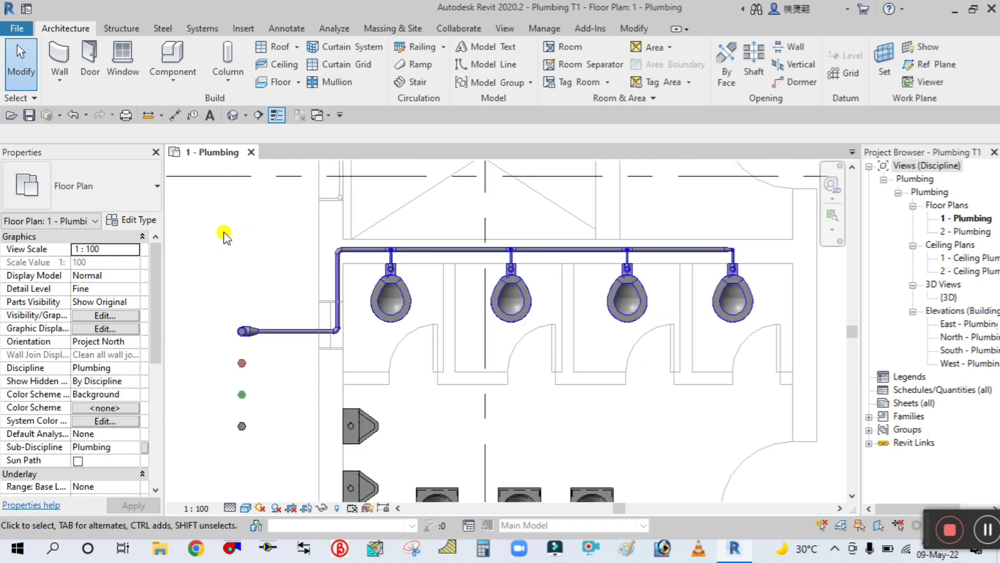
# Open the 3D view at Fine detail level and examine the vertical cold water drops from the branch to the four water closets.
pyautogui.click(234, 115)
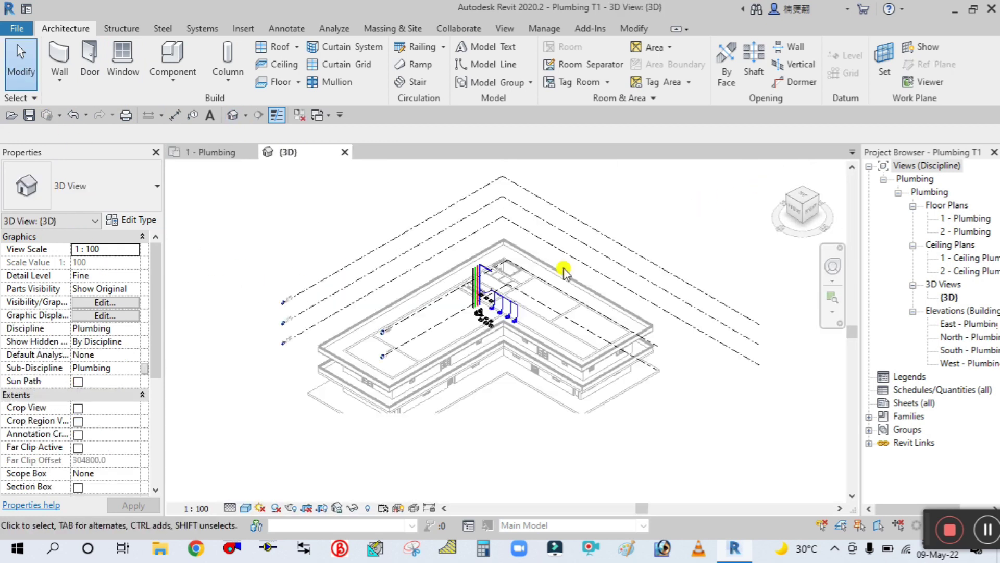
pyautogui.click(229, 509)
pyautogui.click(245, 493)
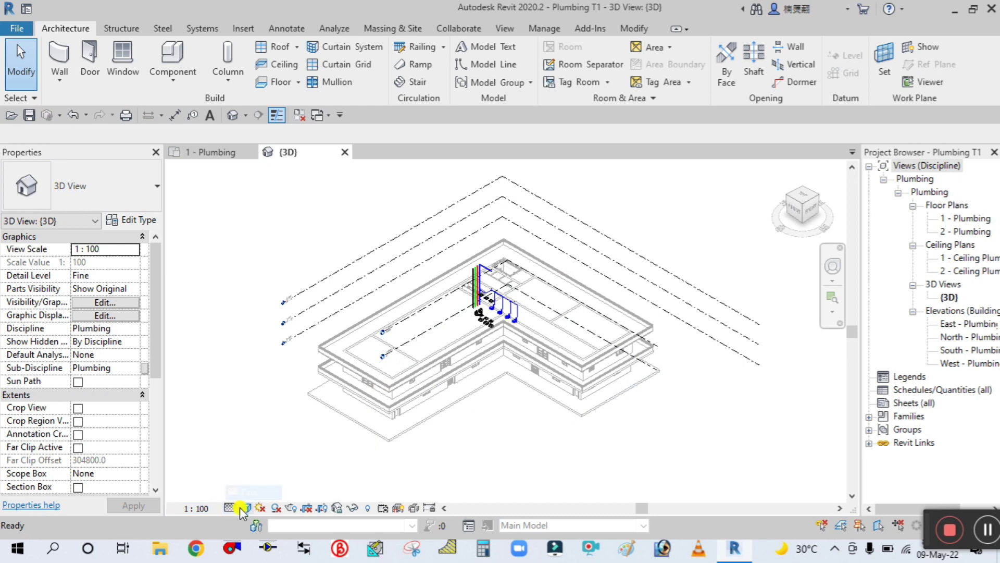
pyautogui.click(242, 509)
pyautogui.click(262, 447)
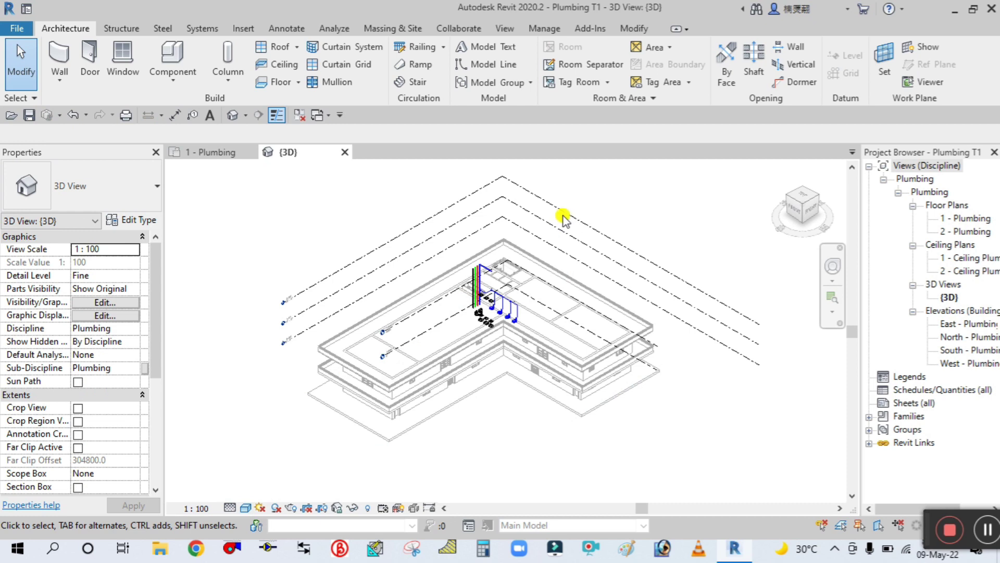
pyautogui.scroll(3, 509, 276)
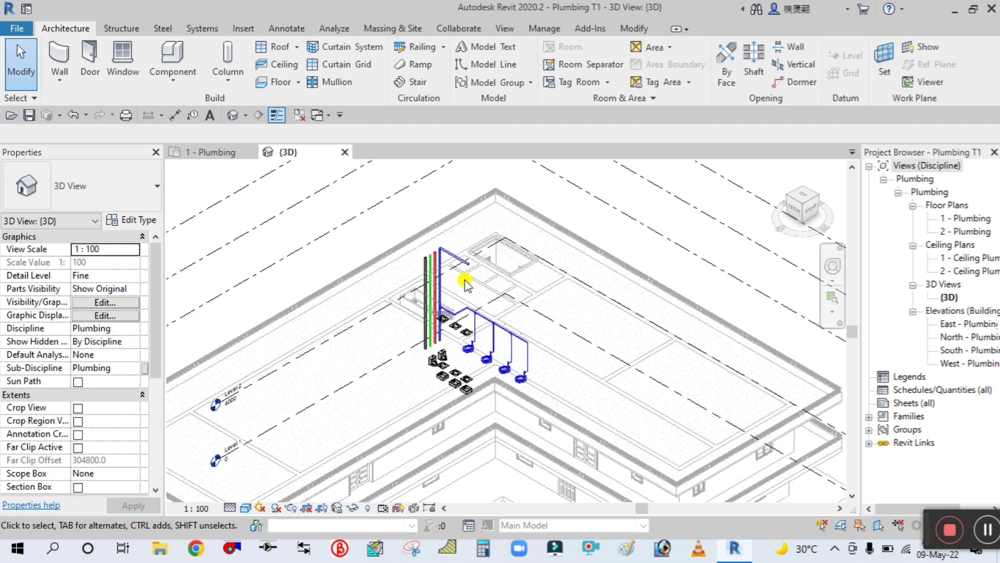
pyautogui.scroll(2, 466, 284)
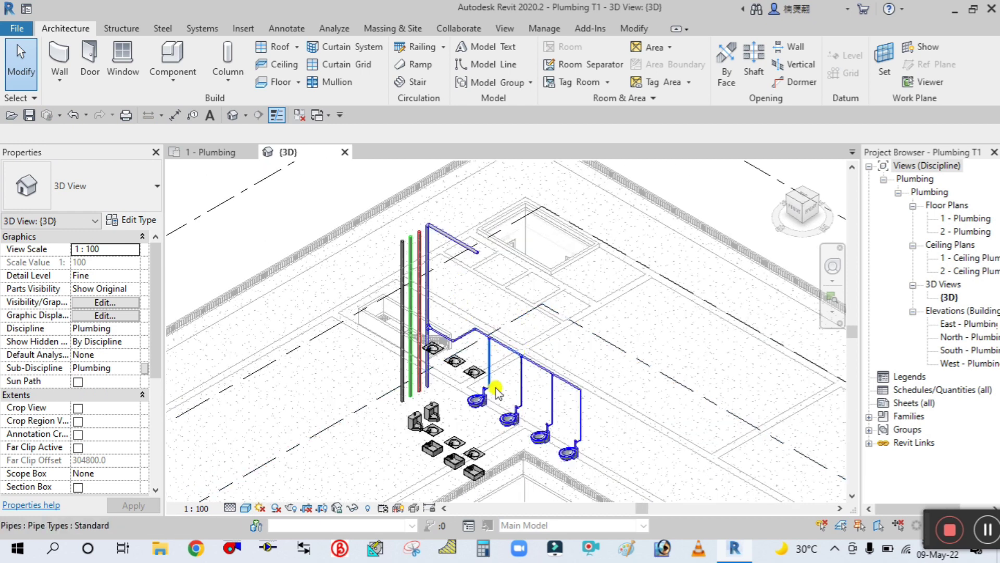
pyautogui.scroll(2, 495, 390)
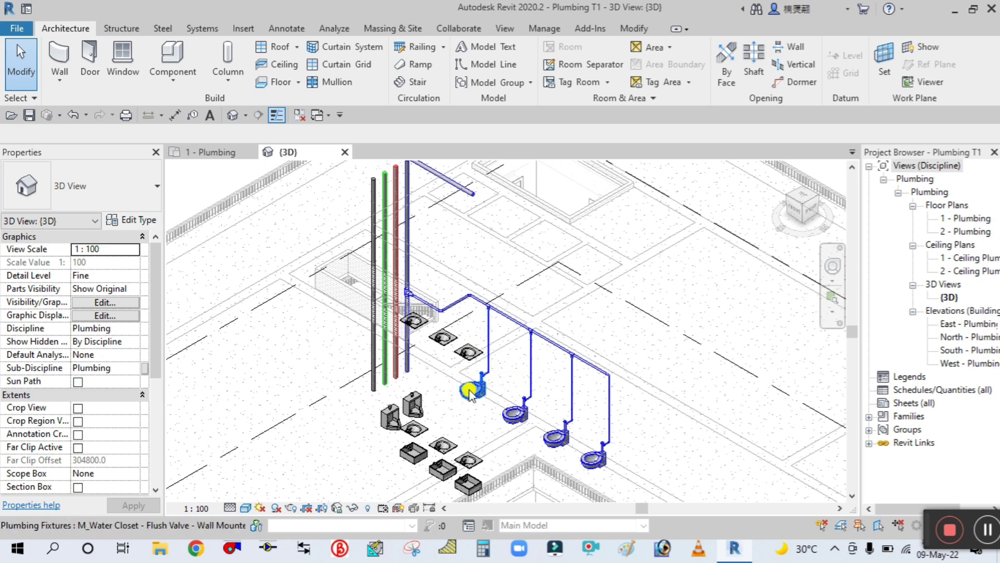
# Highlight the connected cold water network in the 3D view and examine its run from the riser to the four water closets.
pyautogui.scroll(2, 583, 448)
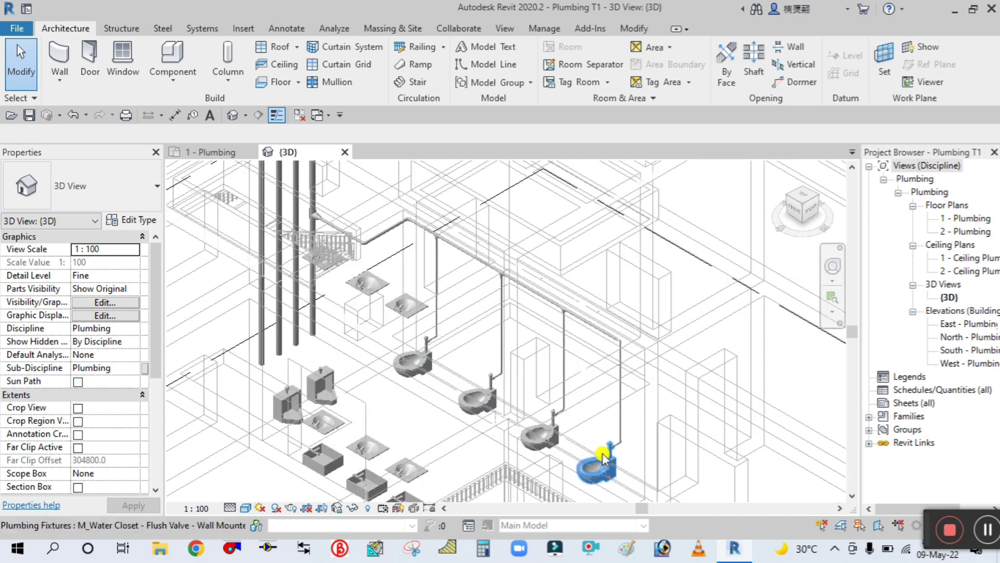
pyautogui.press('Tab')
pyautogui.scroll(2, 521, 319)
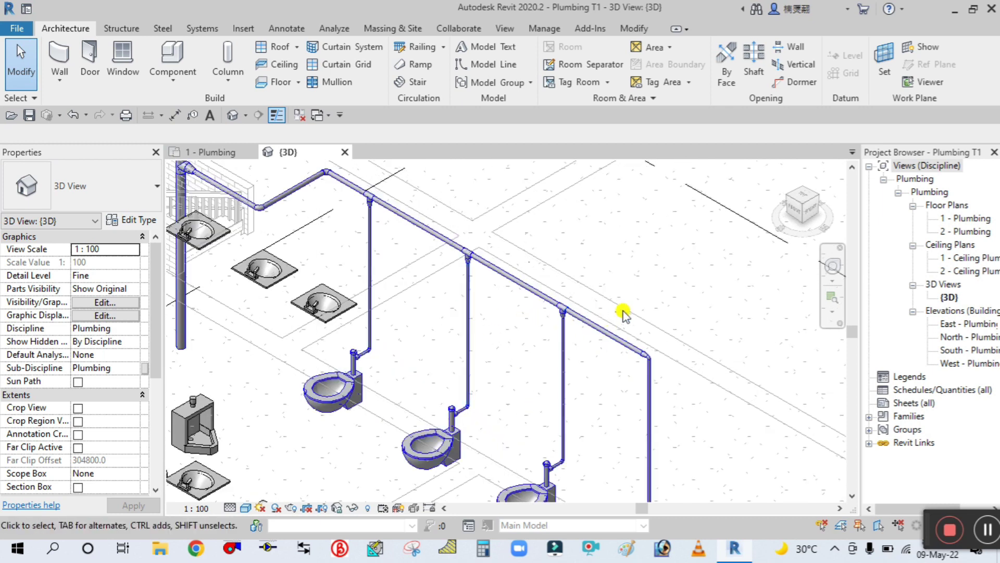
pyautogui.scroll(-3, 636, 333)
pyautogui.scroll(2, 599, 344)
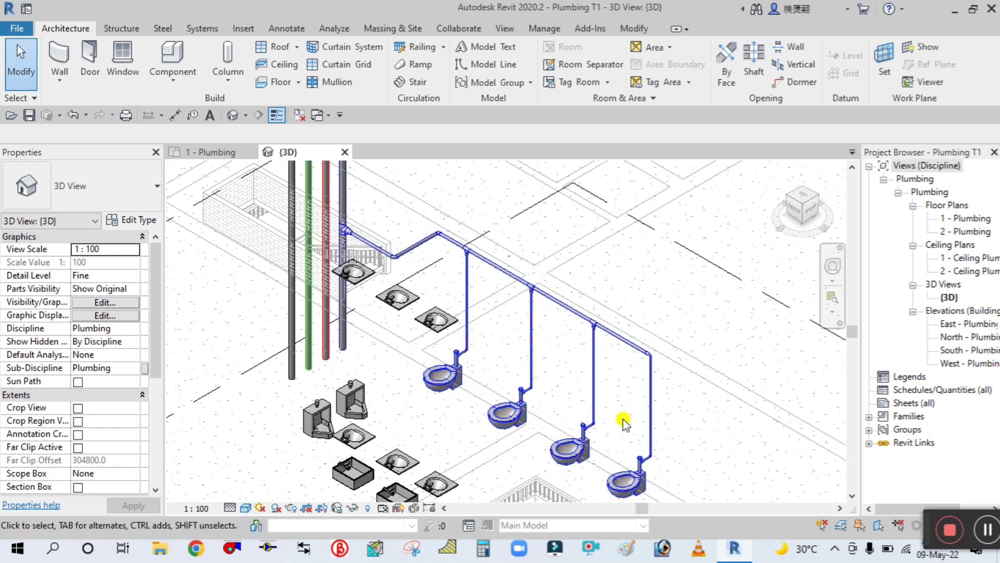
pyautogui.scroll(3, 682, 412)
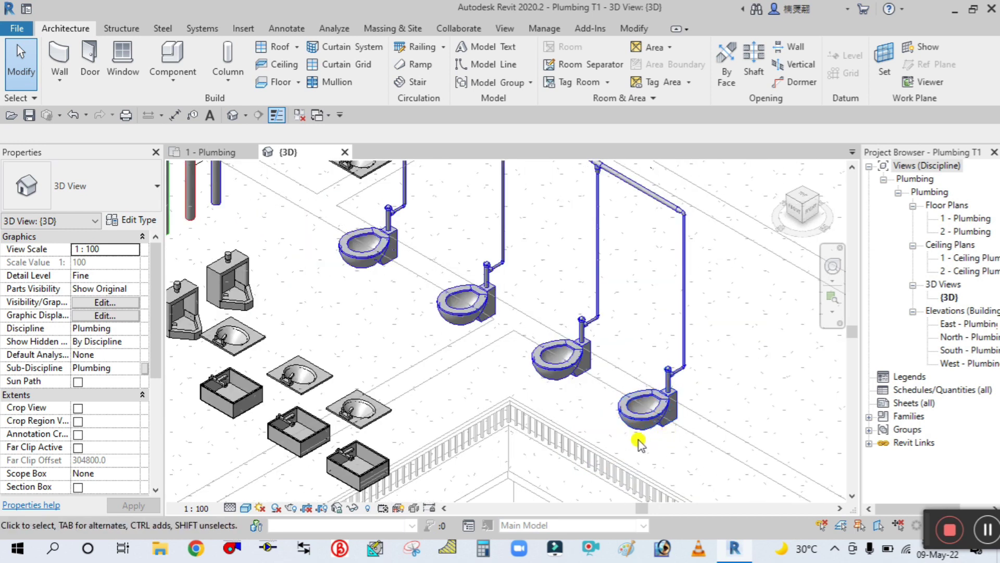
pyautogui.scroll(-2, 646, 448)
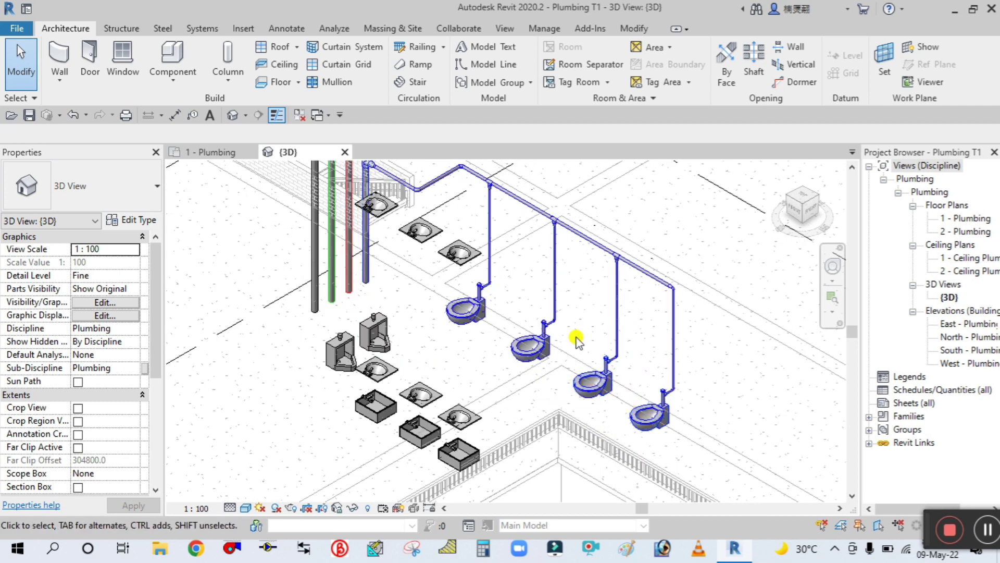
pyautogui.scroll(-2, 686, 365)
pyautogui.moveTo(636, 413); pyautogui.dragTo(607, 384, button='middle')
pyautogui.moveTo(391, 380); pyautogui.dragTo(389, 443, button='middle')
pyautogui.scroll(2, 461, 257)
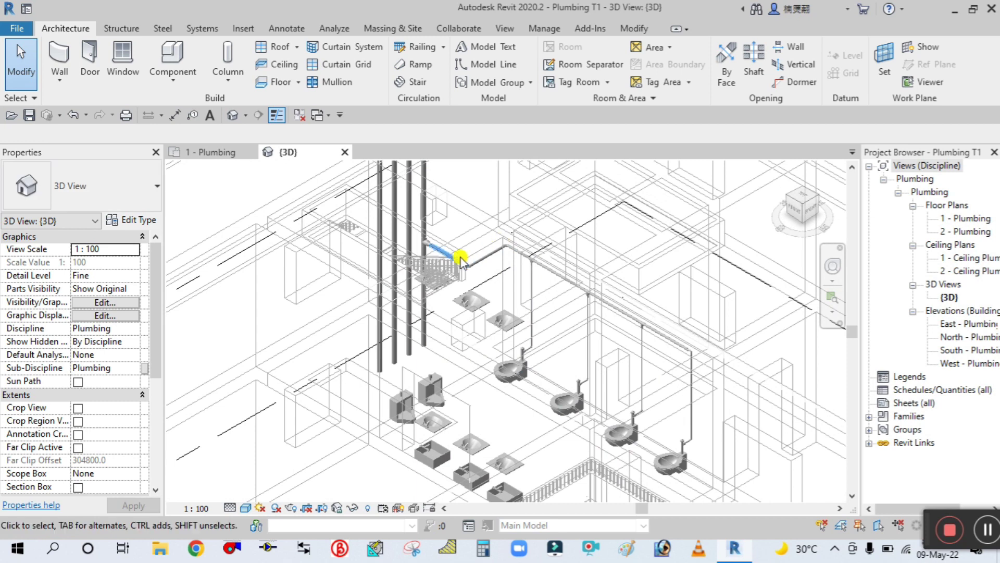
pyautogui.scroll(-2, 458, 286)
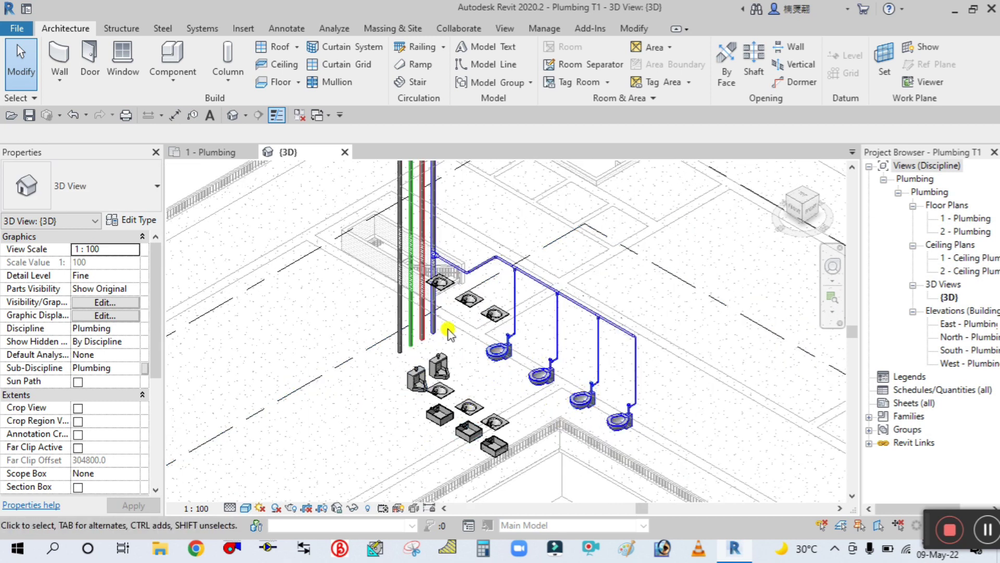
# Examine the urinals and sinks in the 3D view and their position relative to the risers and the cold water branch.
pyautogui.moveTo(402, 437)
pyautogui.mouseDown(button='middle')
pyautogui.moveTo(357, 408)
pyautogui.moveTo(379, 394)
pyautogui.mouseUp(button='middle')
pyautogui.scroll(3, 354, 357)
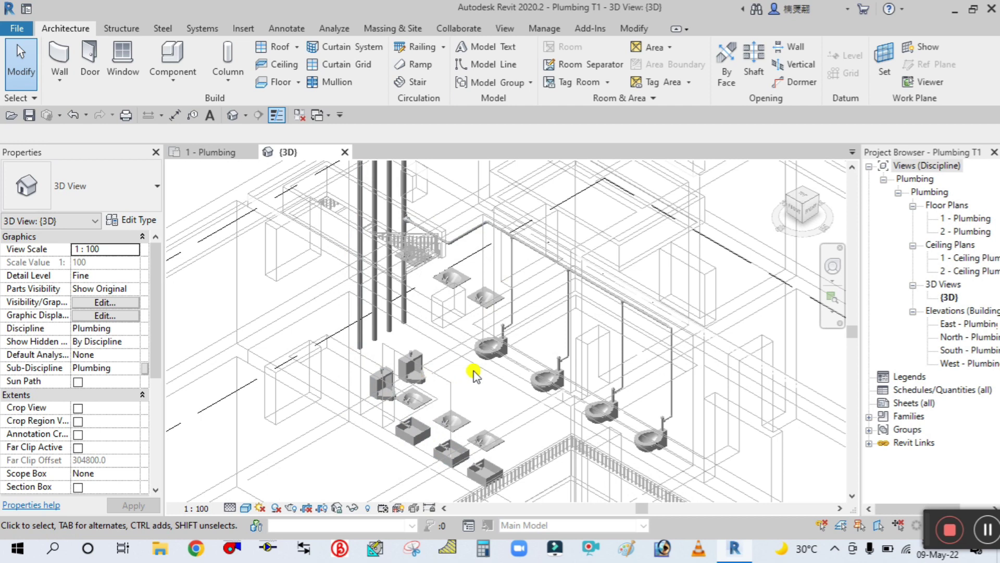
pyautogui.scroll(3, 417, 369)
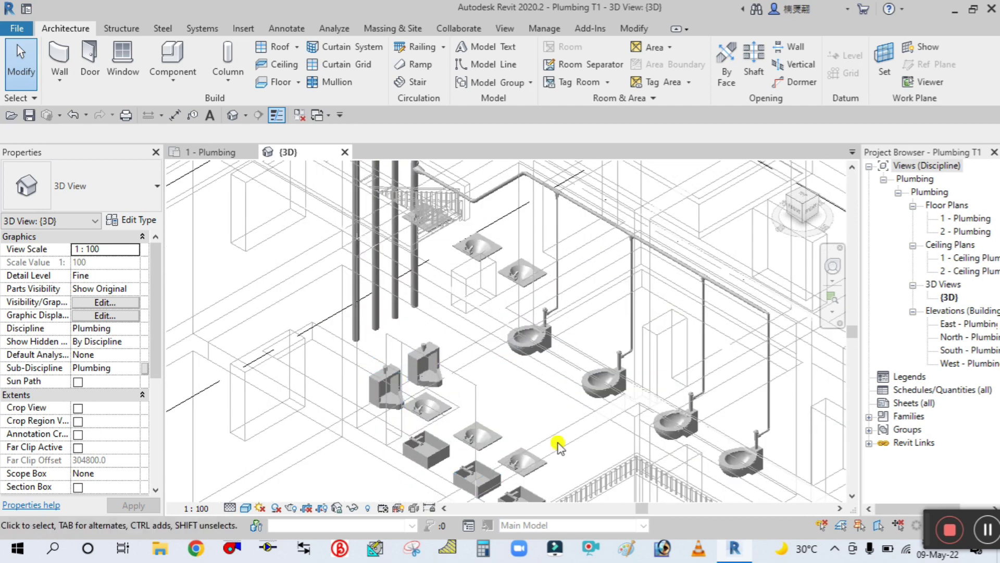
pyautogui.moveTo(557, 445); pyautogui.dragTo(531, 330, button='middle')
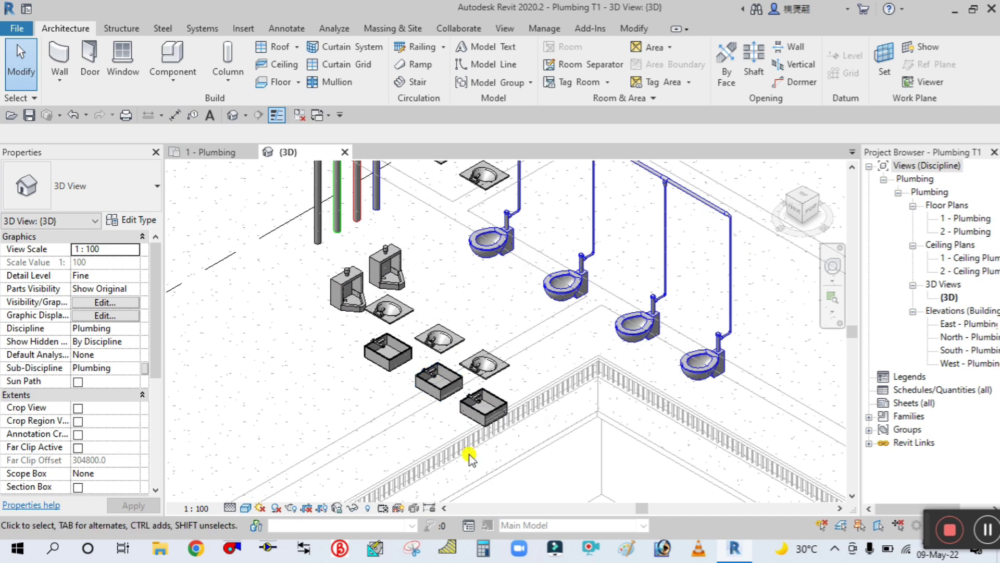
pyautogui.scroll(-3, 471, 457)
pyautogui.scroll(1, 471, 457)
pyautogui.scroll(-2, 470, 457)
pyautogui.moveTo(470, 458); pyautogui.dragTo(516, 425, button='middle')
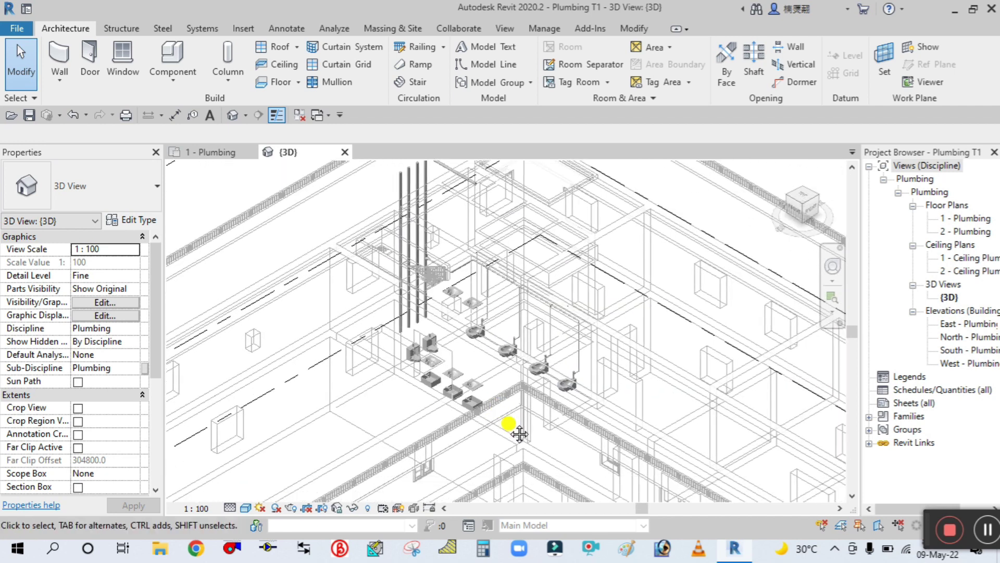
# In the Level 1 plumbing plan, draw a 50 mm cold water pipe at 2750 mm elevation behind the three work sinks to the urinal wall.
pyautogui.click(223, 153)
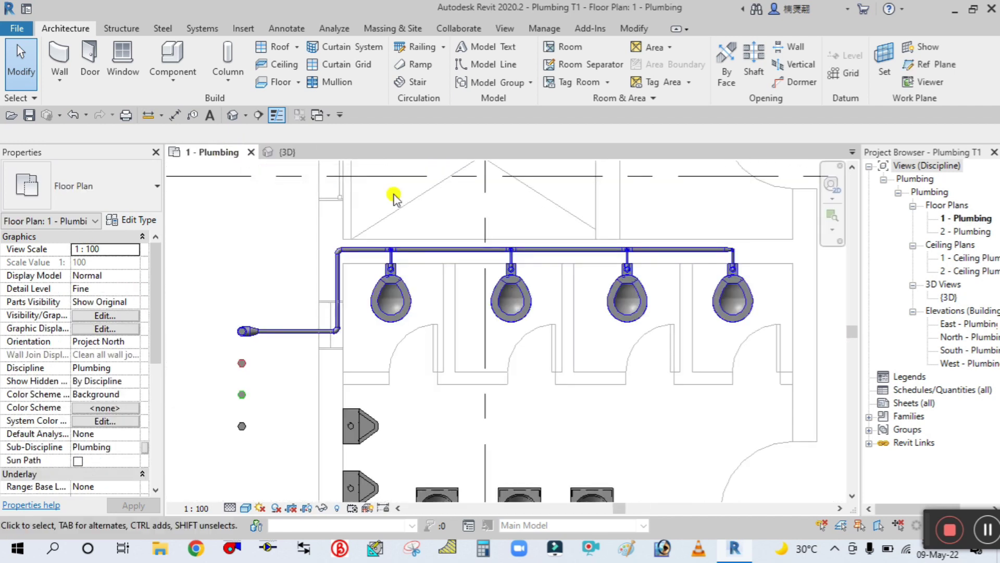
pyautogui.scroll(2, 469, 339)
pyautogui.scroll(1, 386, 417)
pyautogui.moveTo(375, 402); pyautogui.dragTo(350, 379, button='middle')
pyautogui.scroll(-1, 323, 382)
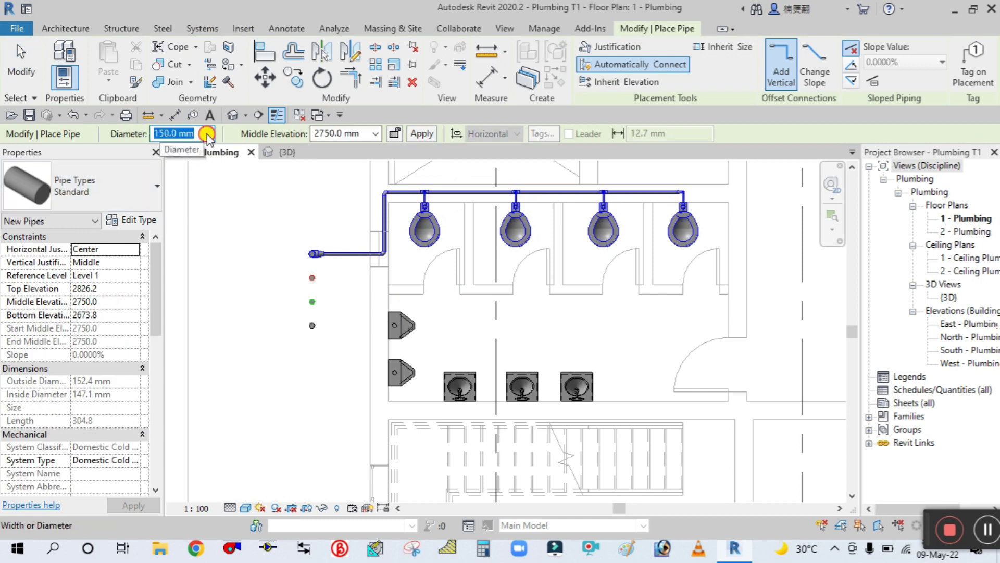
pyautogui.click(208, 134)
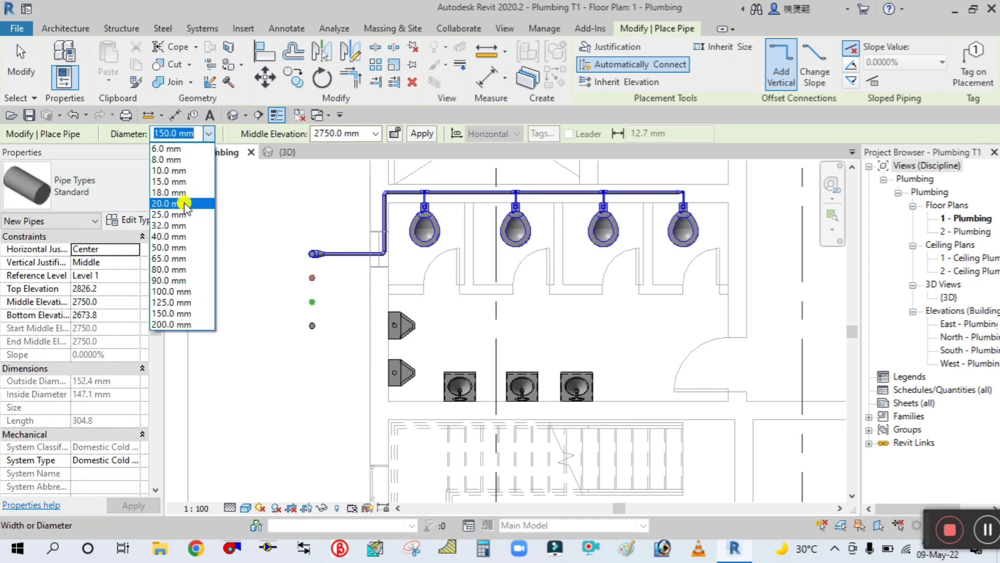
pyautogui.click(179, 248)
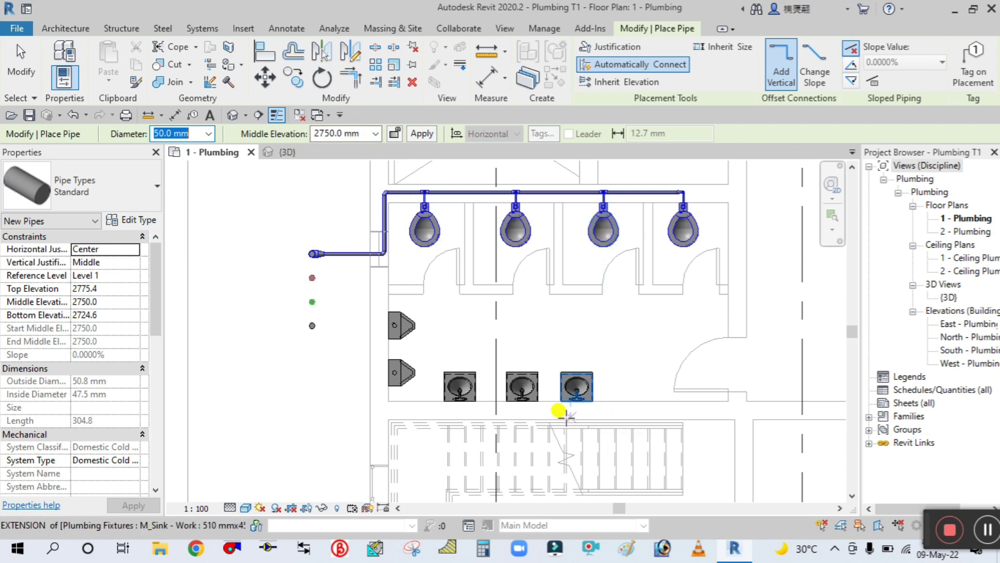
pyautogui.scroll(2, 565, 417)
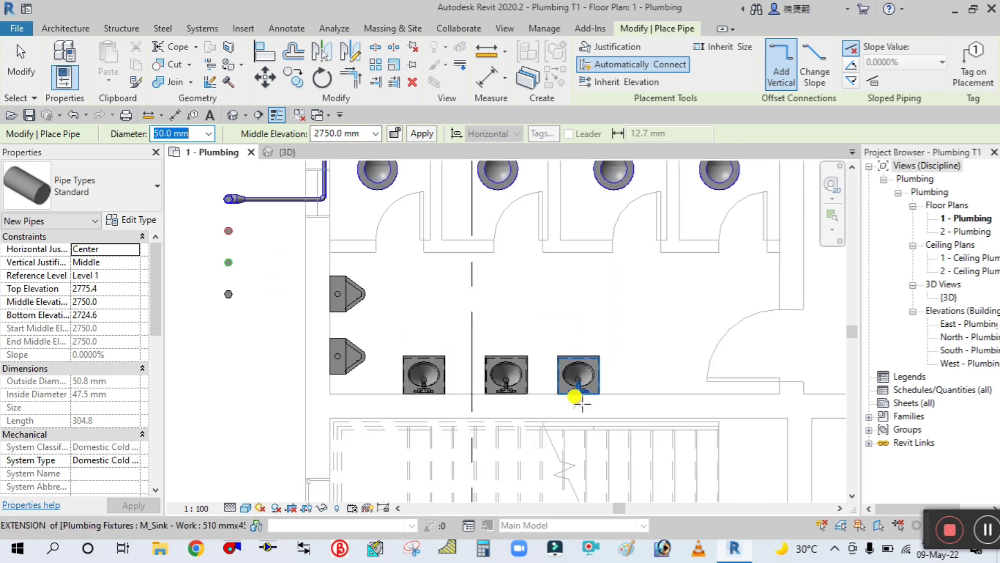
pyautogui.click(573, 400)
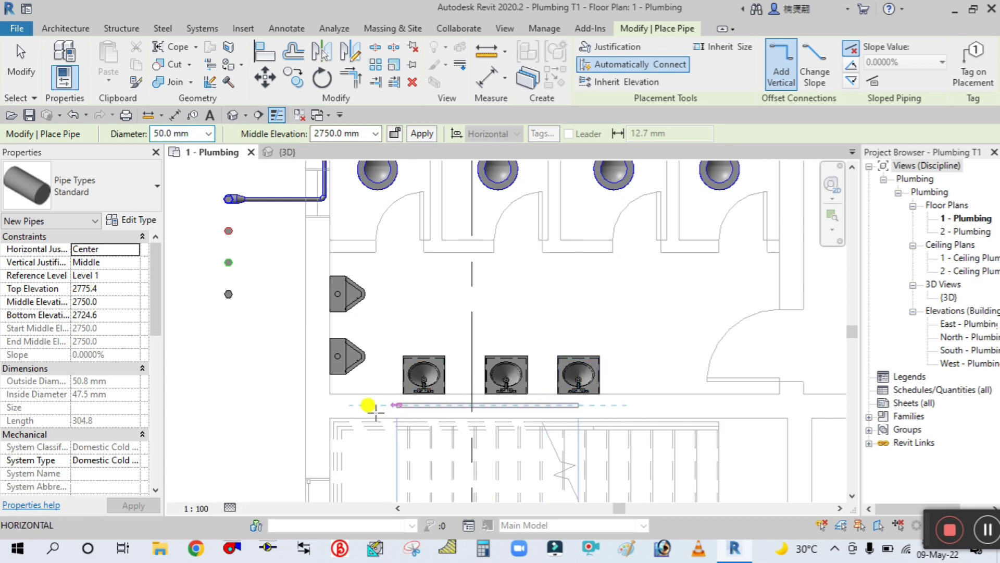
pyautogui.scroll(1, 307, 404)
pyautogui.click(315, 404)
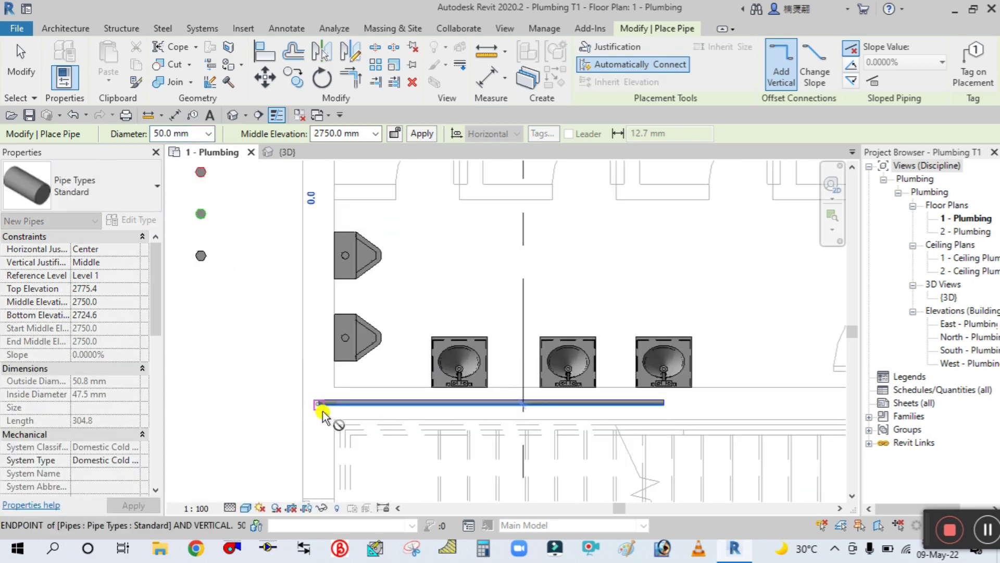
# Continue the pipe along the wall behind the urinals, end it just short of the riser's branch, and finish the Pipe command.
pyautogui.scroll(-2, 319, 407)
pyautogui.scroll(3, 321, 263)
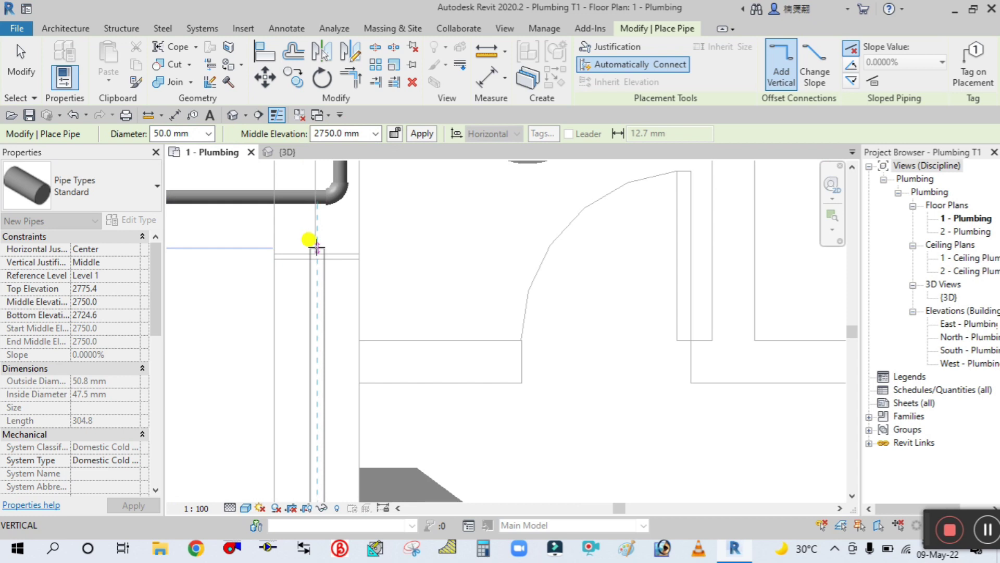
pyautogui.scroll(1, 316, 230)
pyautogui.click(315, 219)
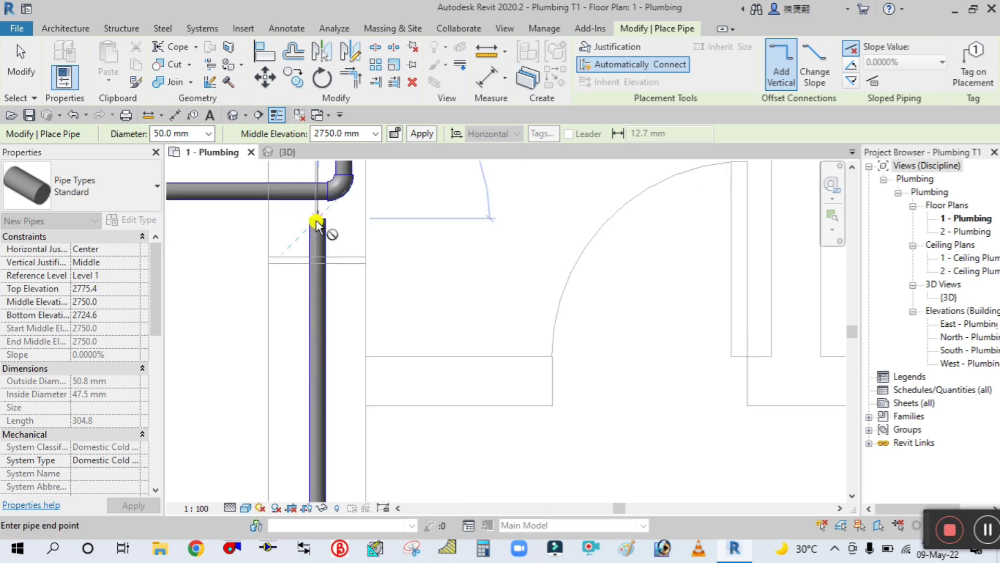
pyautogui.press('Escape')
pyautogui.press('Escape')
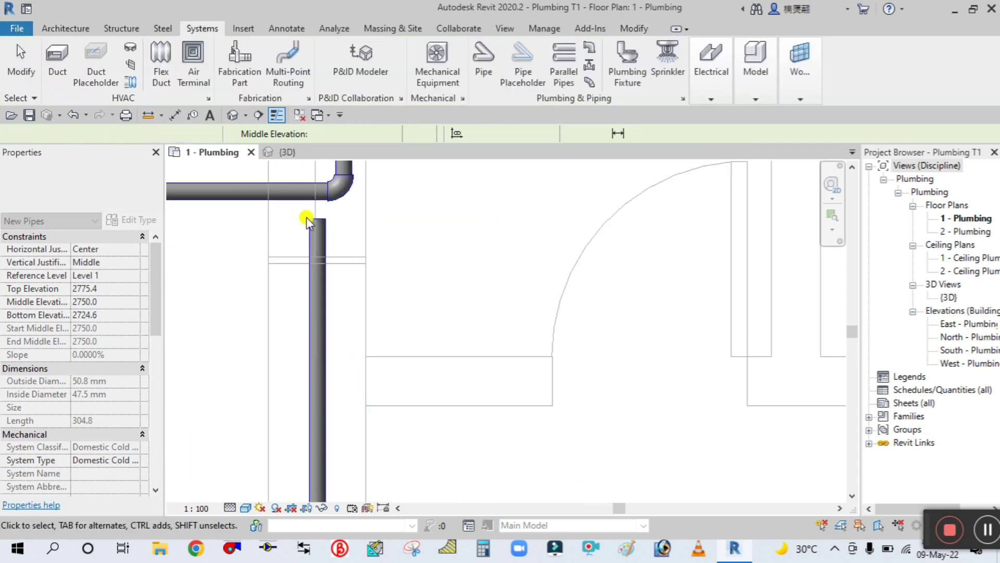
# Delete the elbow joining the riser's horizontal pipe to the water closet branch.
pyautogui.scroll(-2, 304, 217)
pyautogui.scroll(3, 324, 195)
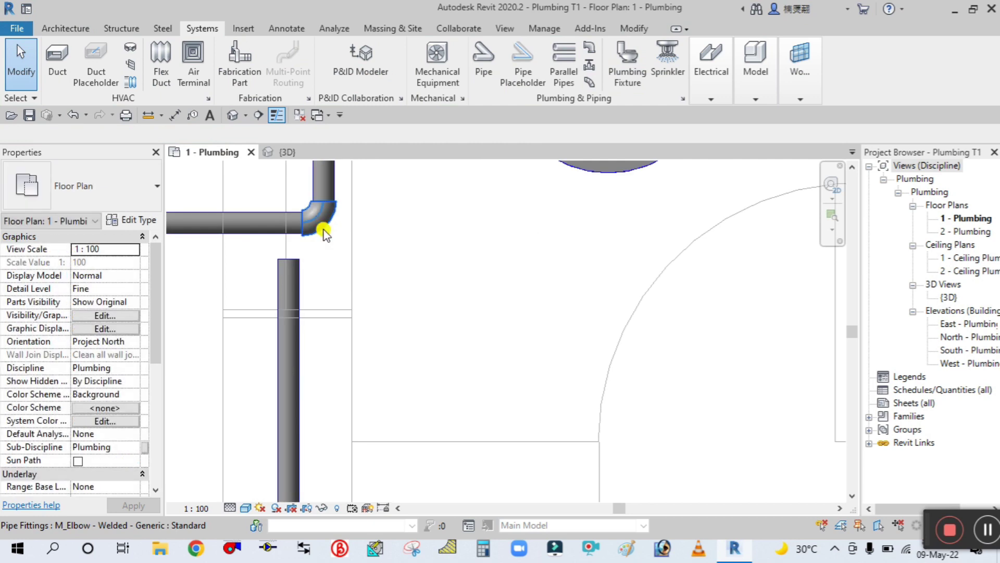
pyautogui.click(324, 244)
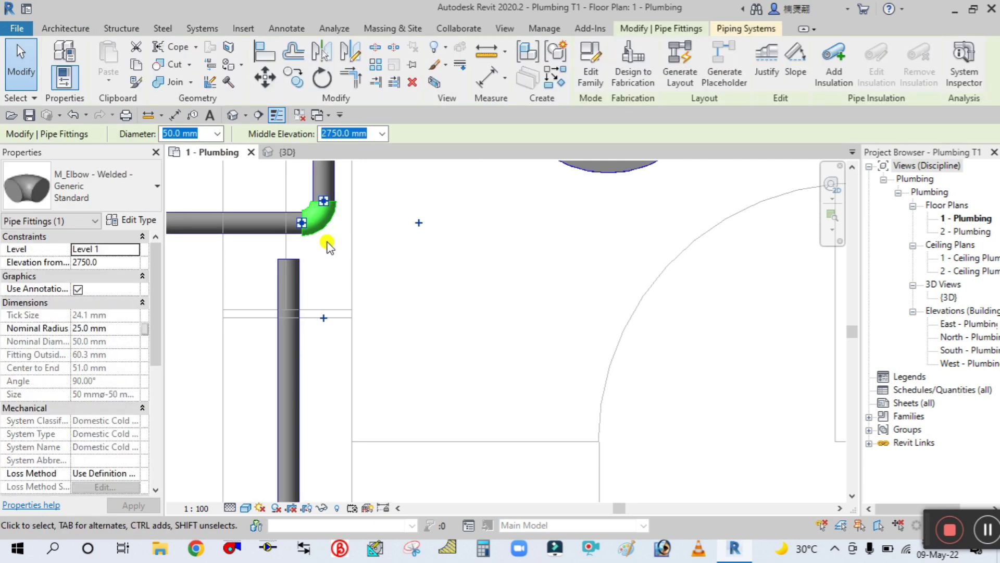
pyautogui.press('Delete')
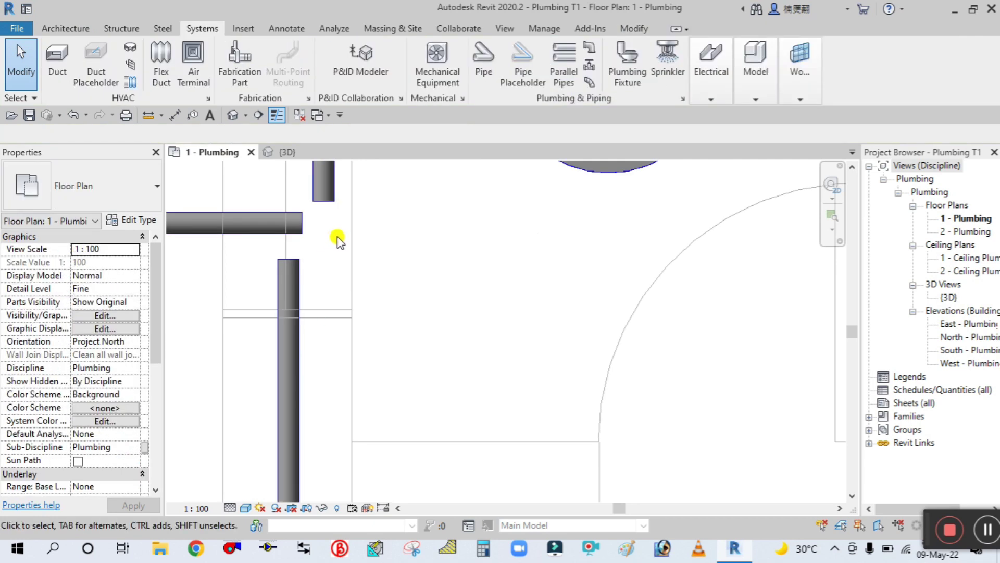
# Align the new pipe behind the urinals with the centreline of the water closet branch's open vertical run.
pyautogui.scroll(-2, 344, 229)
pyautogui.scroll(3, 325, 237)
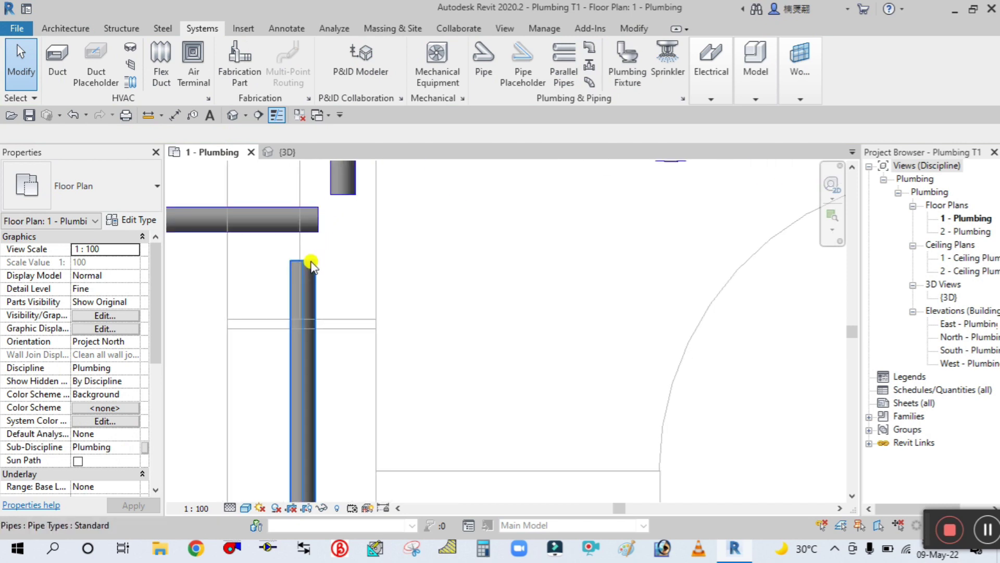
pyautogui.click(341, 225)
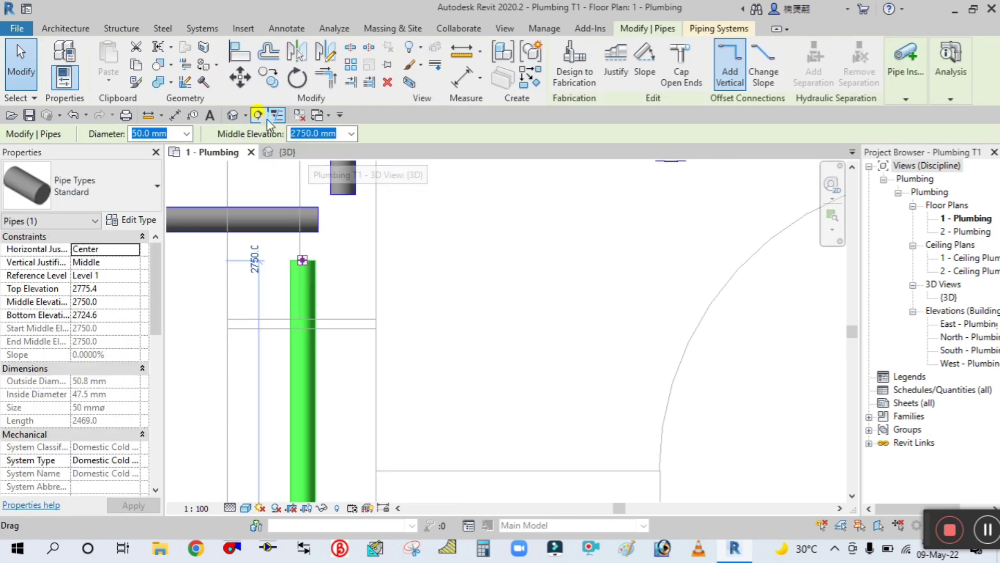
pyautogui.click(234, 53)
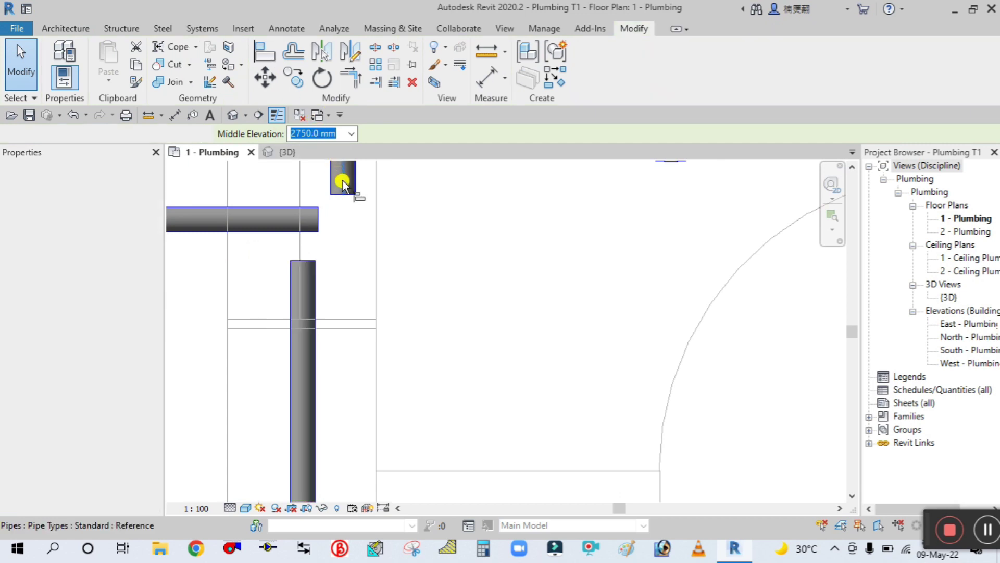
pyautogui.click(344, 182)
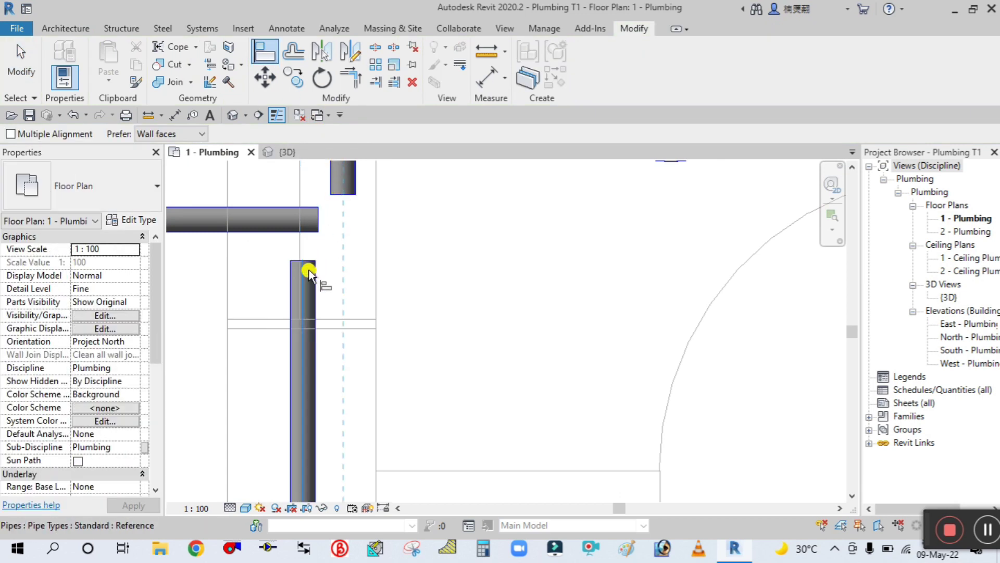
pyautogui.click(311, 268)
pyautogui.click(19, 43)
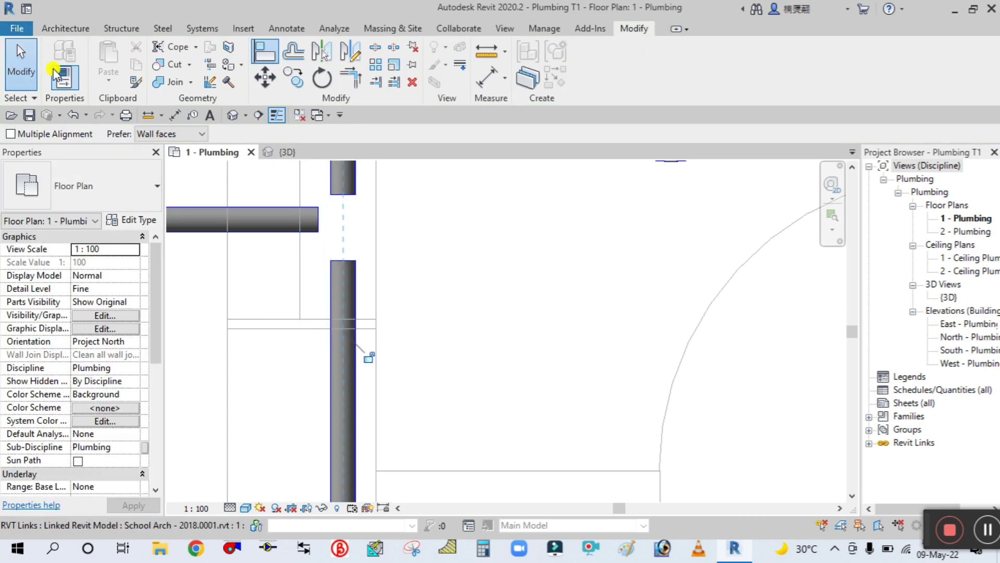
# Extend the aligned pipe's open end to join the water closet branch as one continuous run.
pyautogui.click(344, 261)
pyautogui.moveTo(342, 262); pyautogui.dragTo(320, 250)
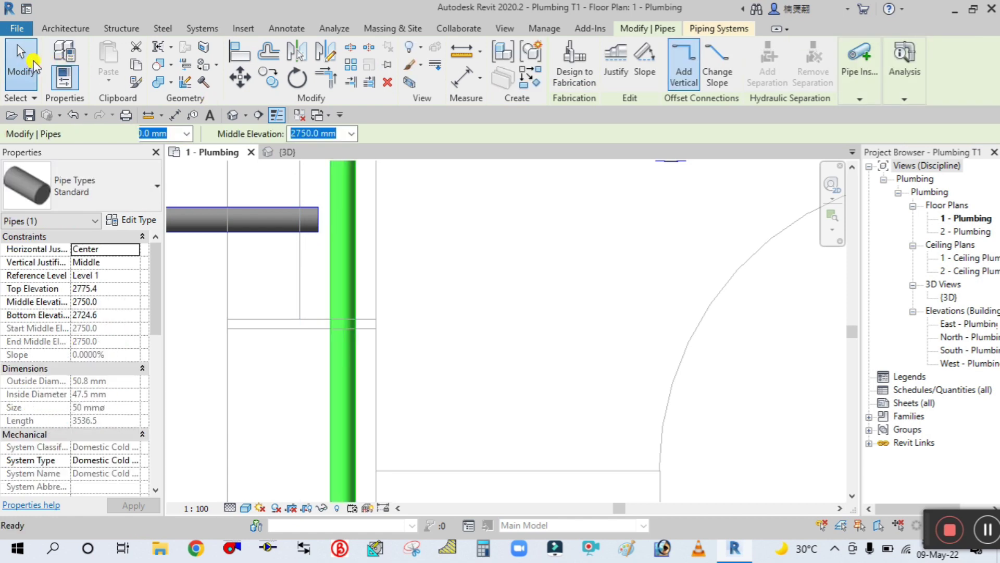
pyautogui.click(32, 64)
# Extend the riser's horizontal pipe to the centreline of the continuous wall pipe, connecting them with a tee.
pyautogui.scroll(4, 409, 261)
pyautogui.press('Tab')
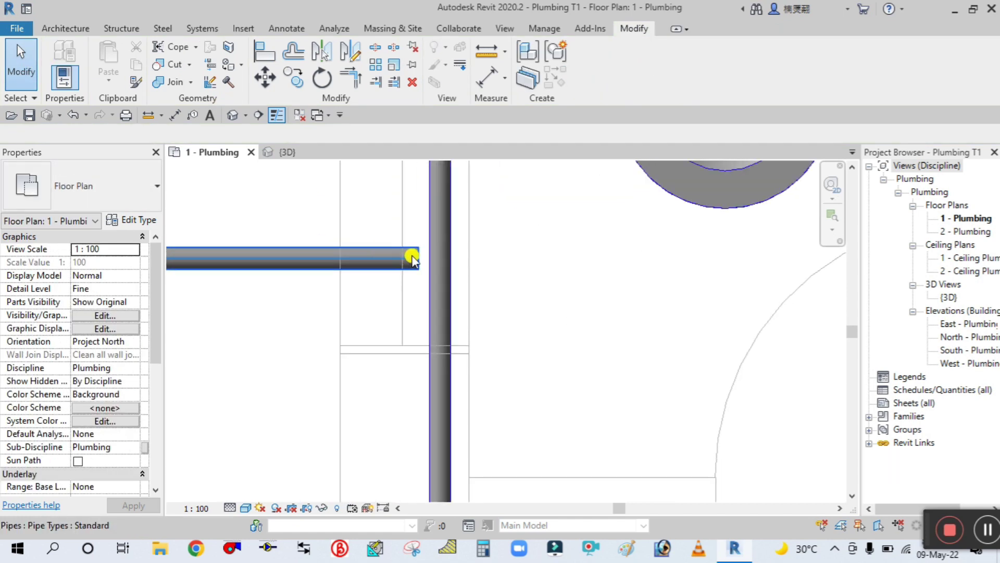
pyautogui.moveTo(418, 259); pyautogui.dragTo(440, 259)
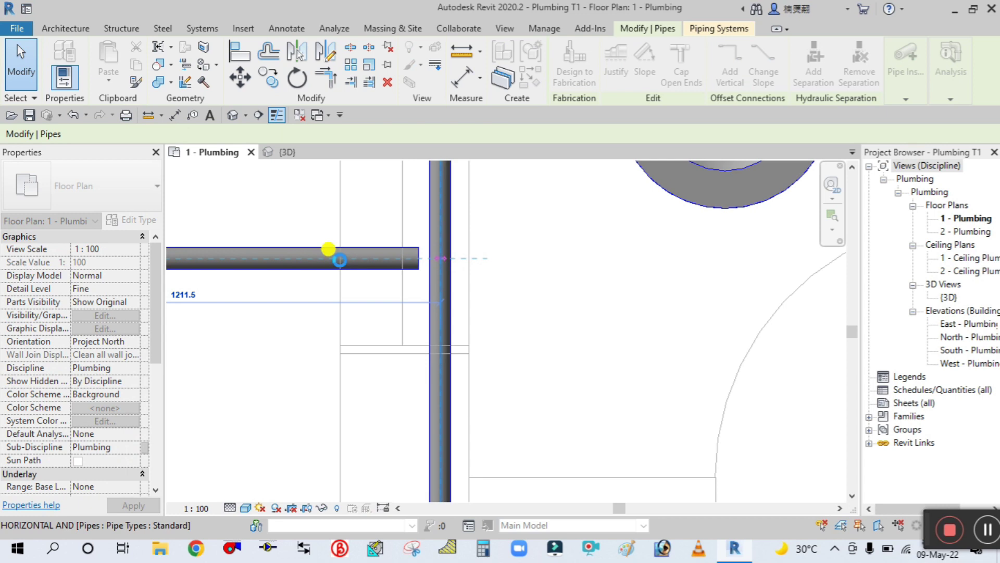
pyautogui.moveTo(432, 262); pyautogui.dragTo(431, 262)
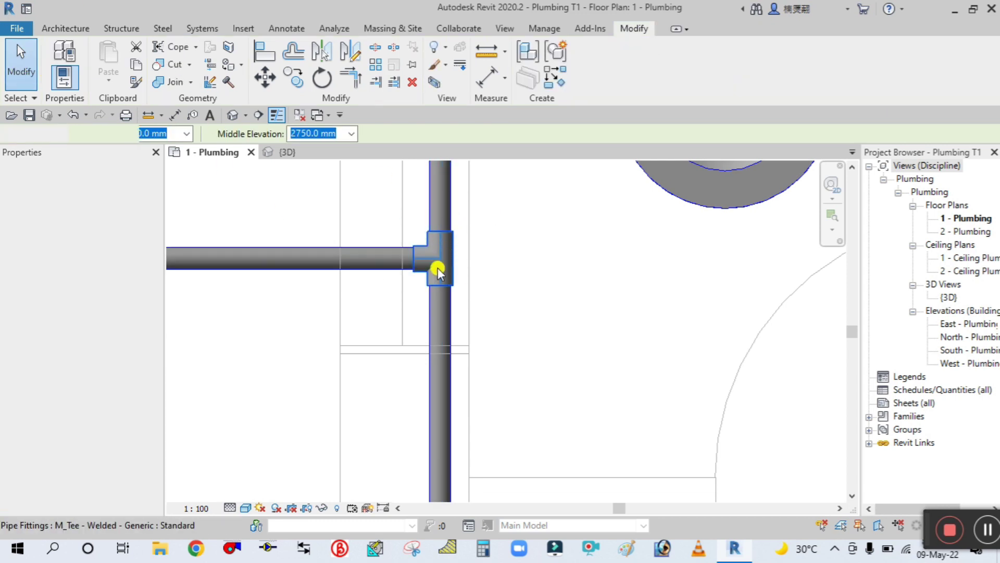
pyautogui.scroll(-4, 448, 263)
pyautogui.scroll(2, 364, 293)
pyautogui.moveTo(413, 339); pyautogui.dragTo(357, 292, button='middle')
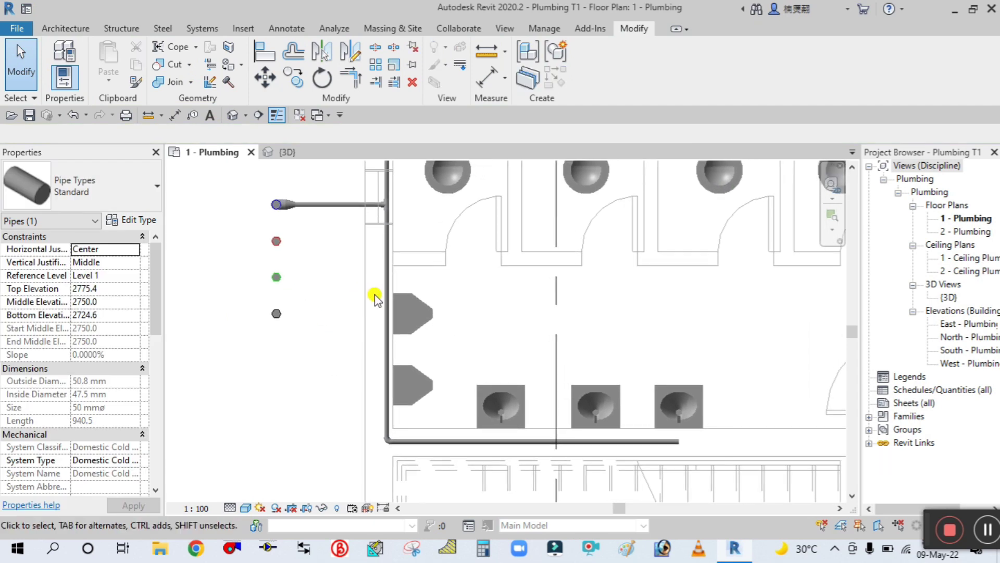
pyautogui.press('Escape')
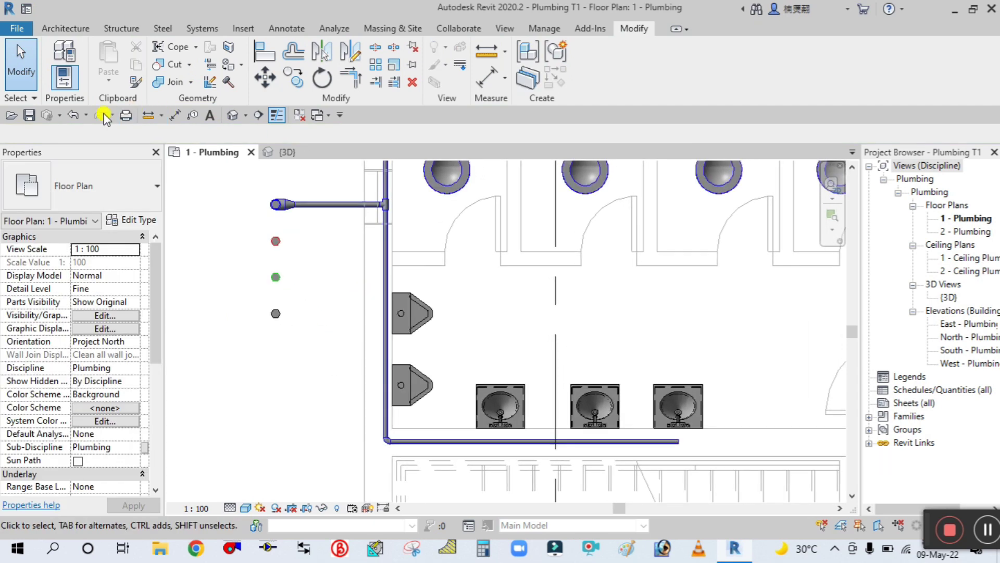
# Connect the 20 mm domestic cold water inlet of the urinal nearest the water closets into the wall pipe, and save the project.
pyautogui.click(28, 116)
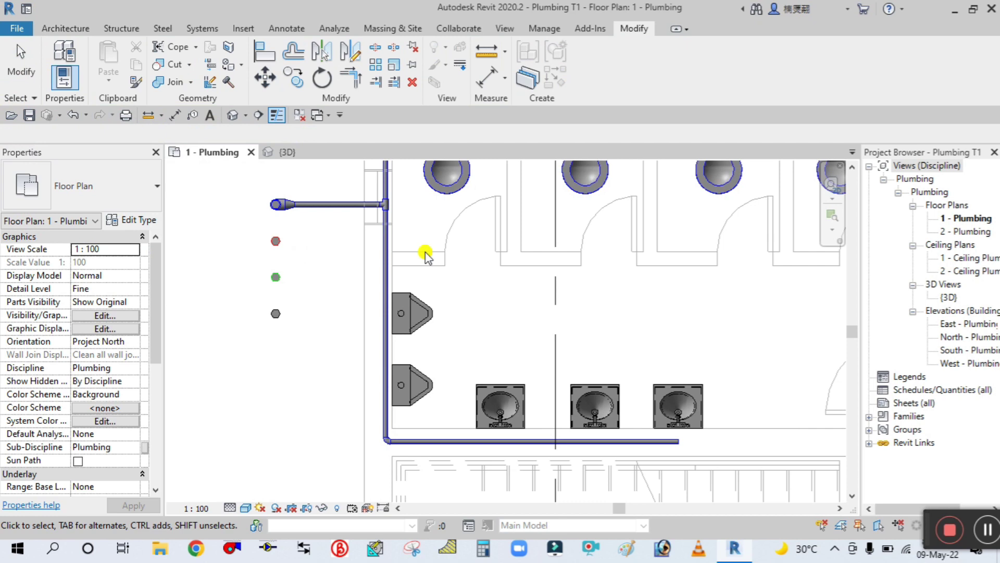
pyautogui.scroll(-1, 490, 364)
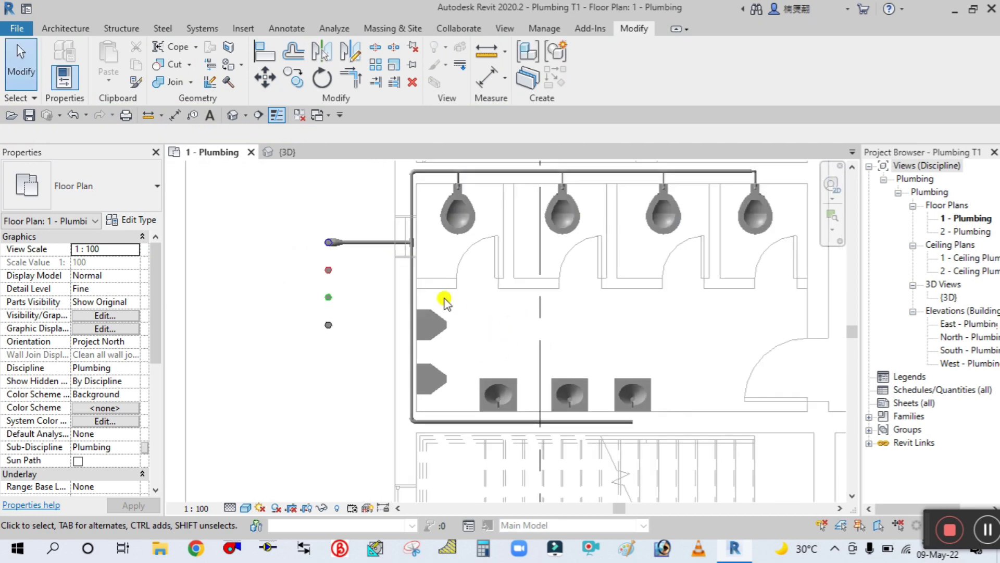
pyautogui.scroll(4, 443, 305)
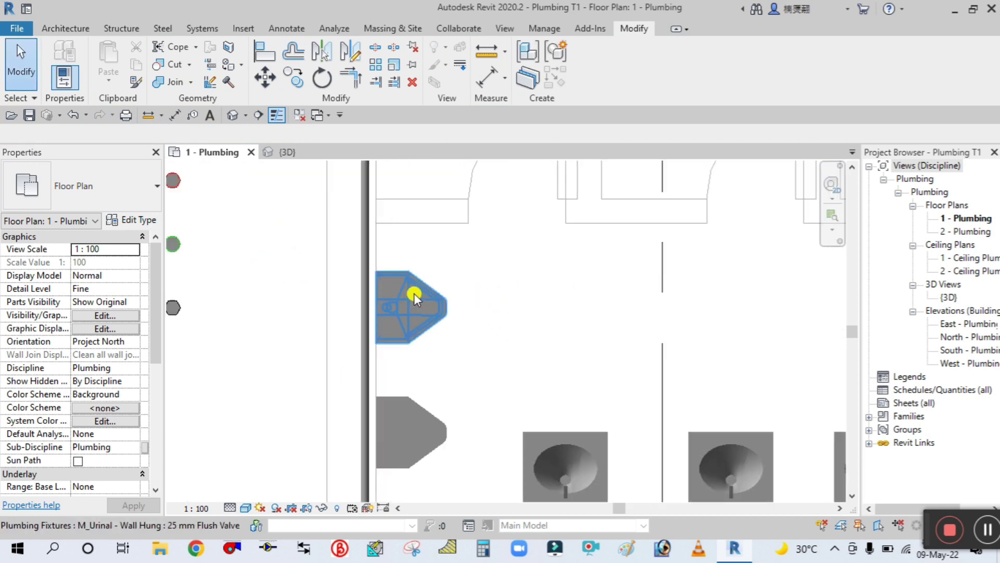
pyautogui.click(538, 304)
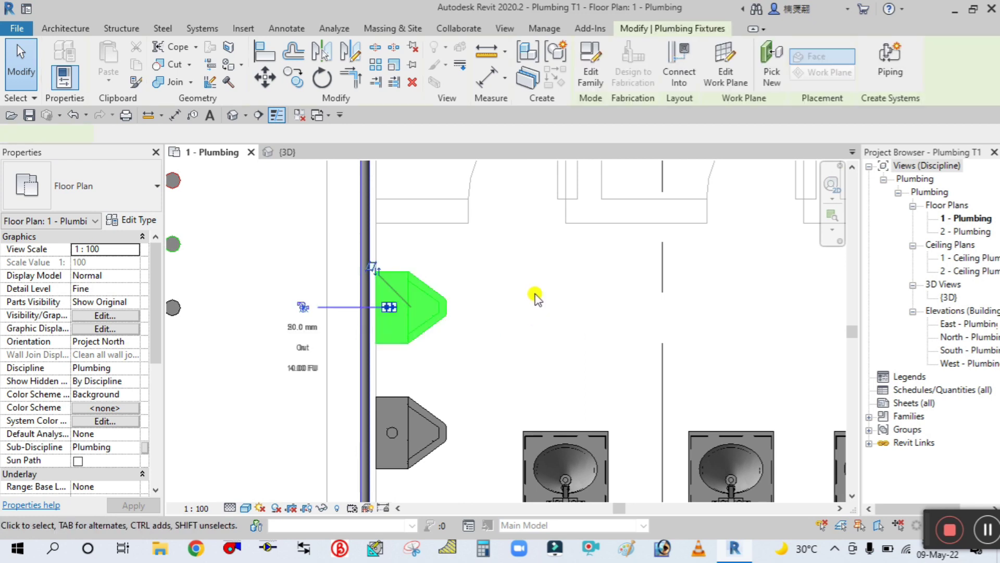
pyautogui.click(680, 63)
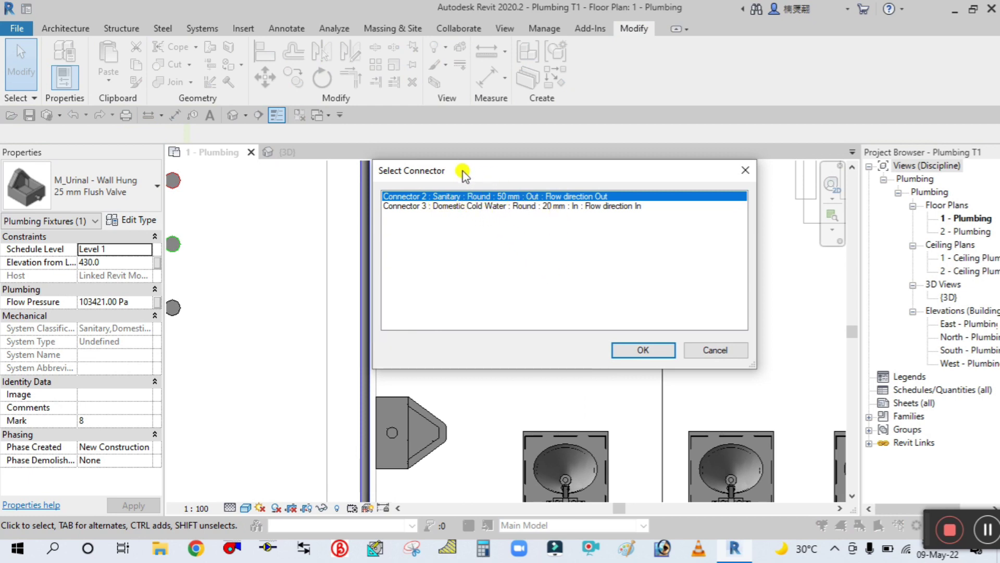
pyautogui.click(452, 207)
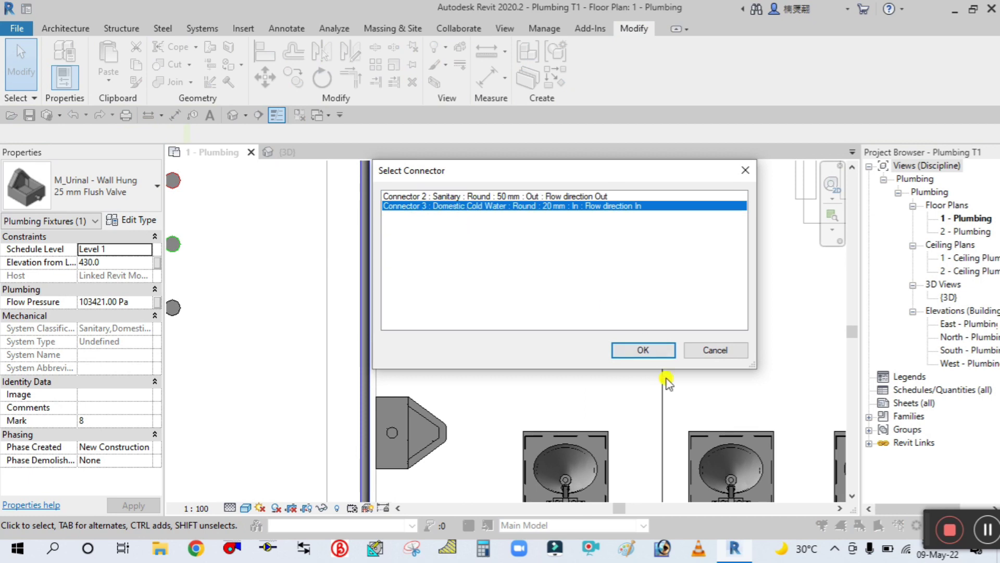
pyautogui.click(655, 355)
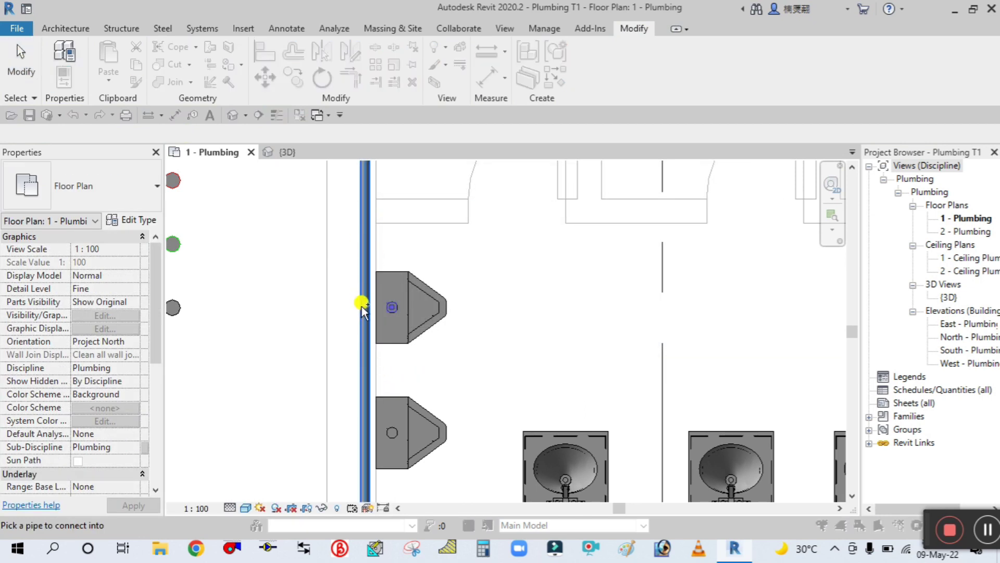
pyautogui.click(536, 307)
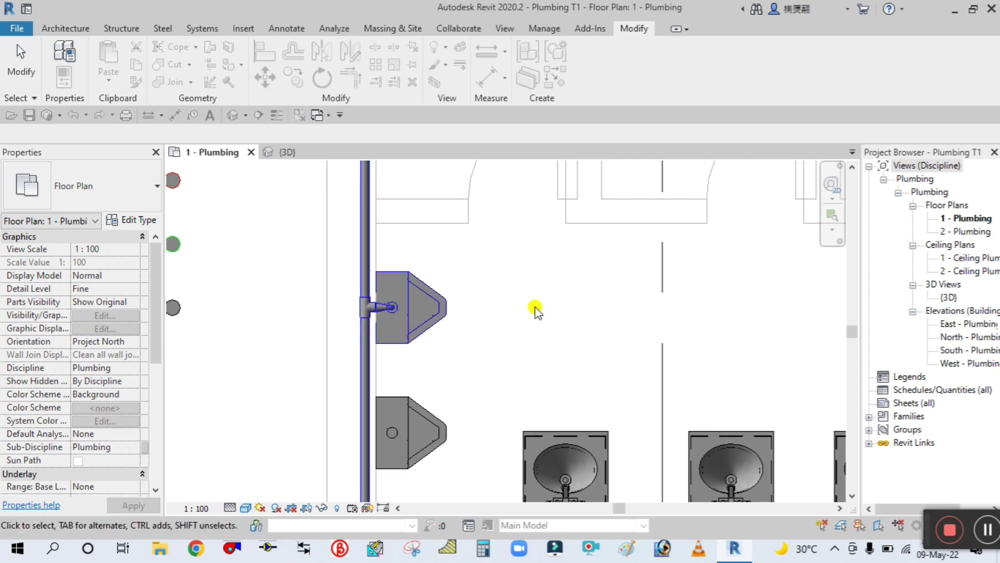
pyautogui.moveTo(476, 377); pyautogui.dragTo(461, 307, button='middle')
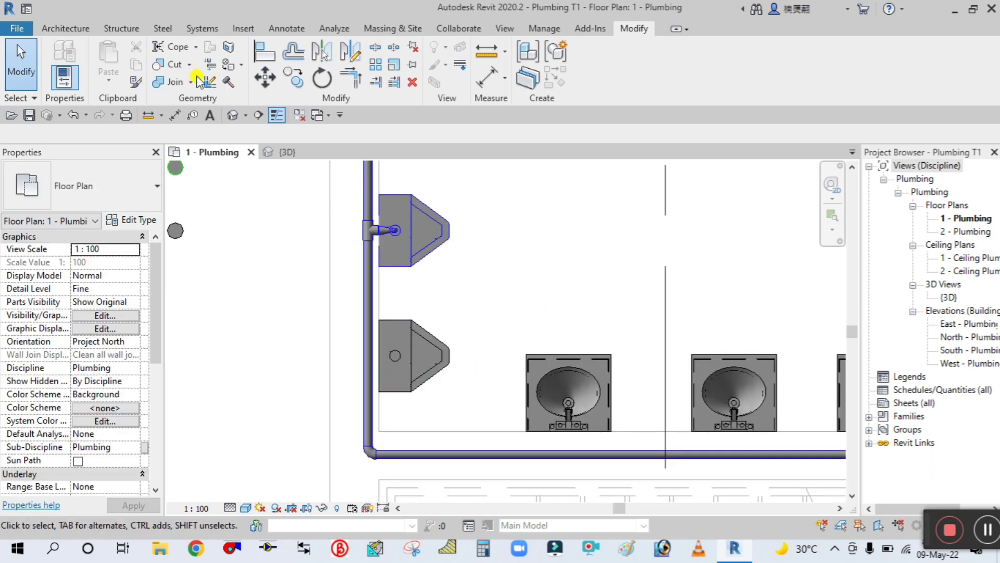
pyautogui.click(28, 114)
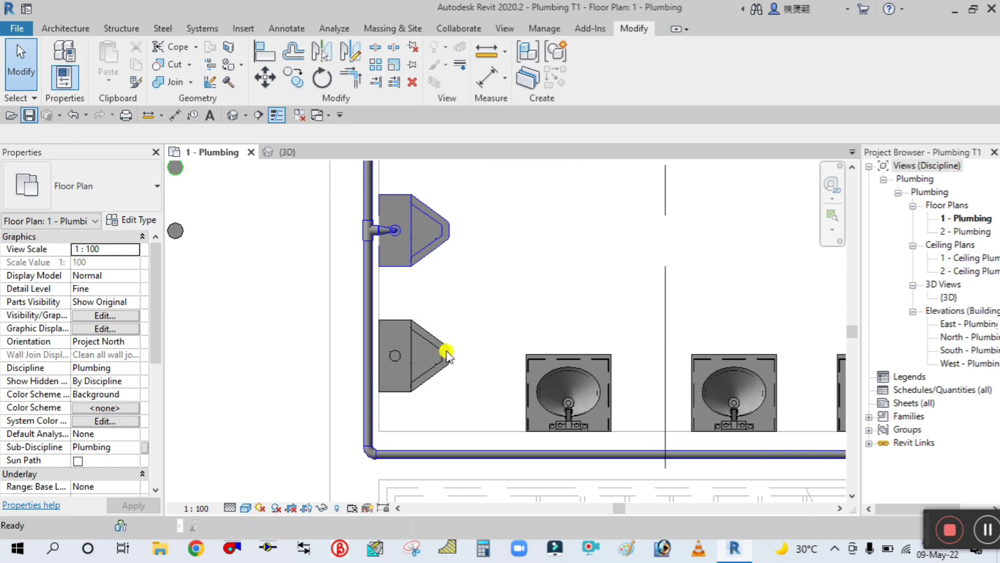
# Connect the 20 mm domestic cold water inlet of the urinal nearest the sinks into the wall pipe, and save the project.
pyautogui.click(568, 263)
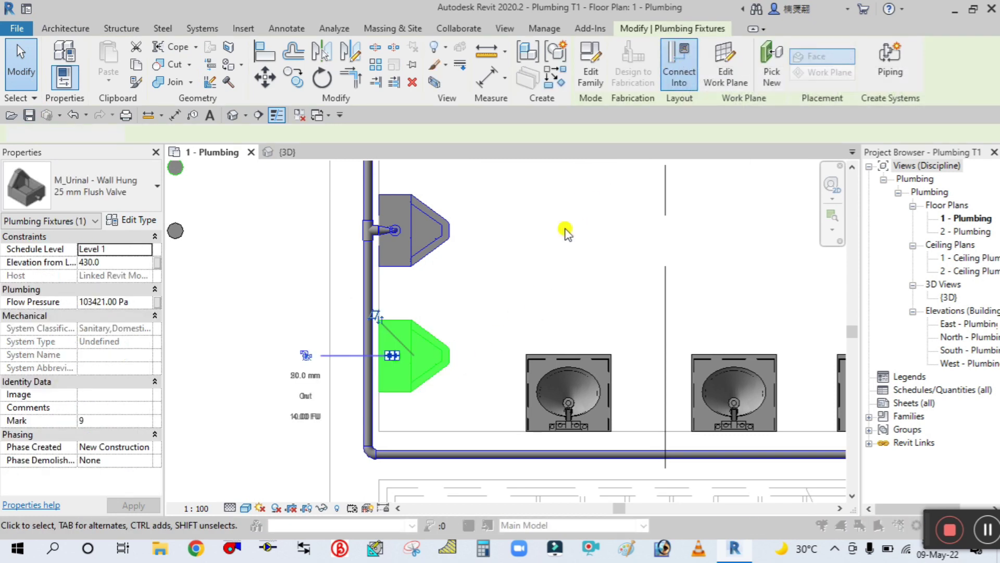
pyautogui.click(456, 206)
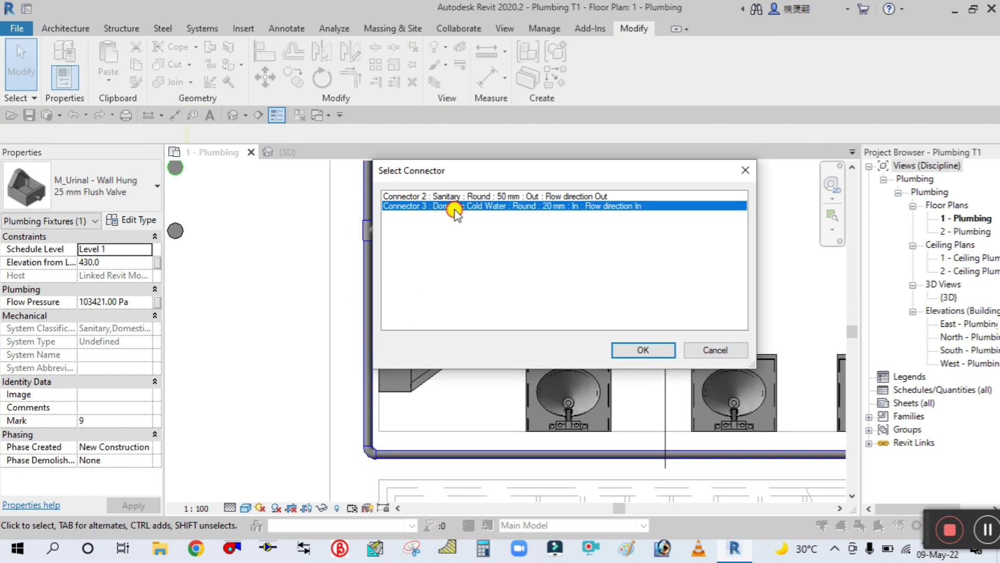
pyautogui.click(644, 349)
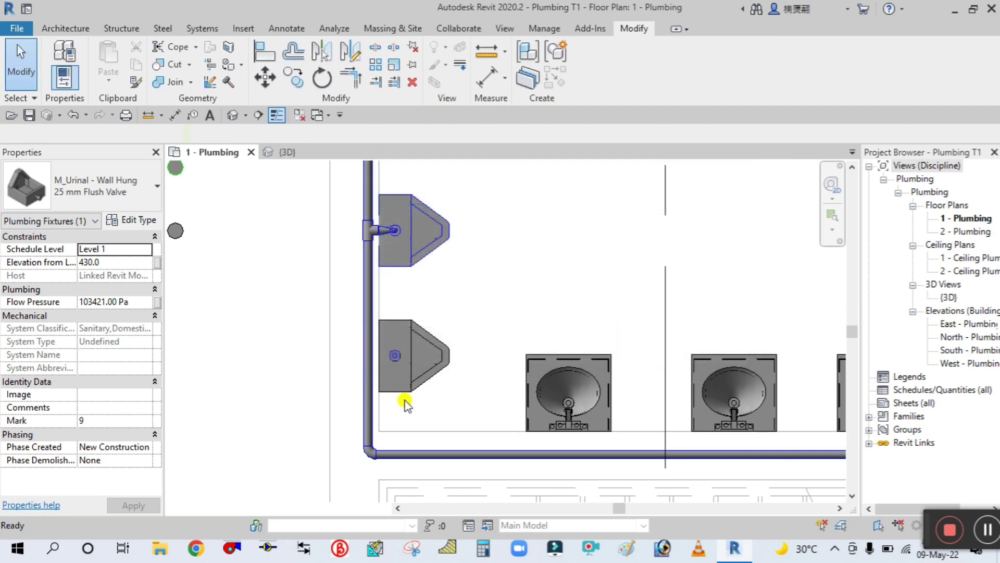
pyautogui.click(369, 349)
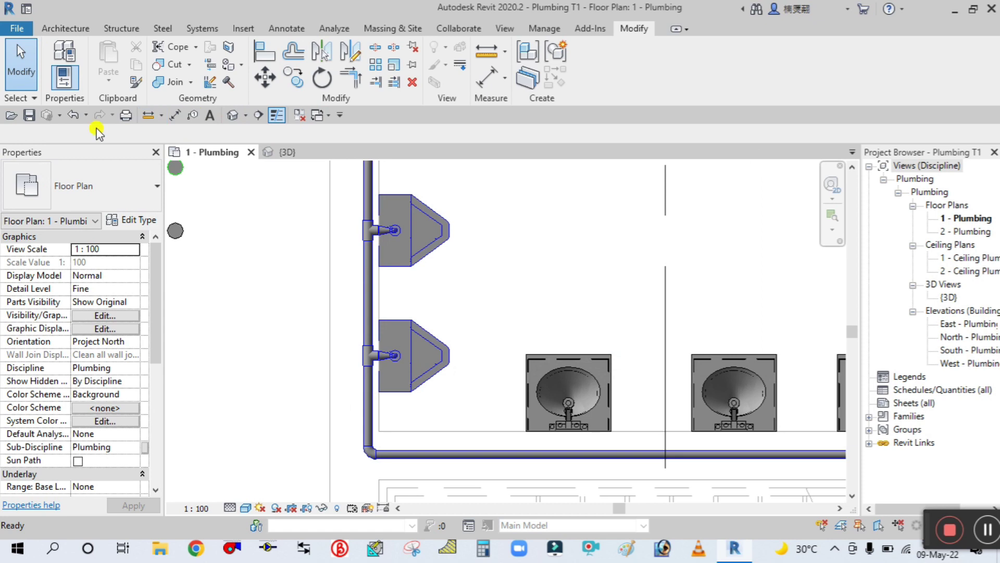
pyautogui.click(29, 116)
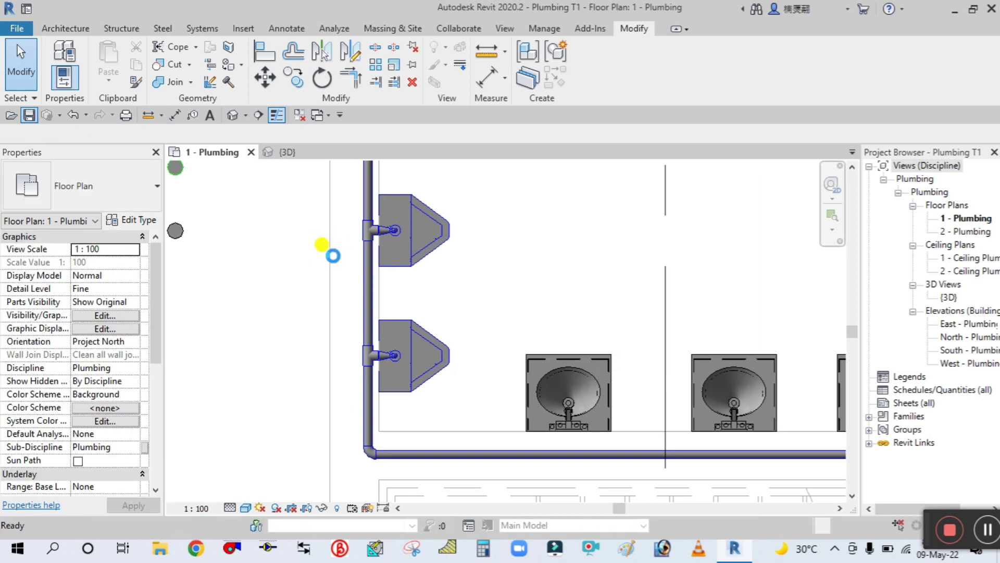
# Connect the 15 mm domestic cold water inlet of the sink nearest the entrance door into the pipe behind the sinks.
pyautogui.scroll(-2, 333, 252)
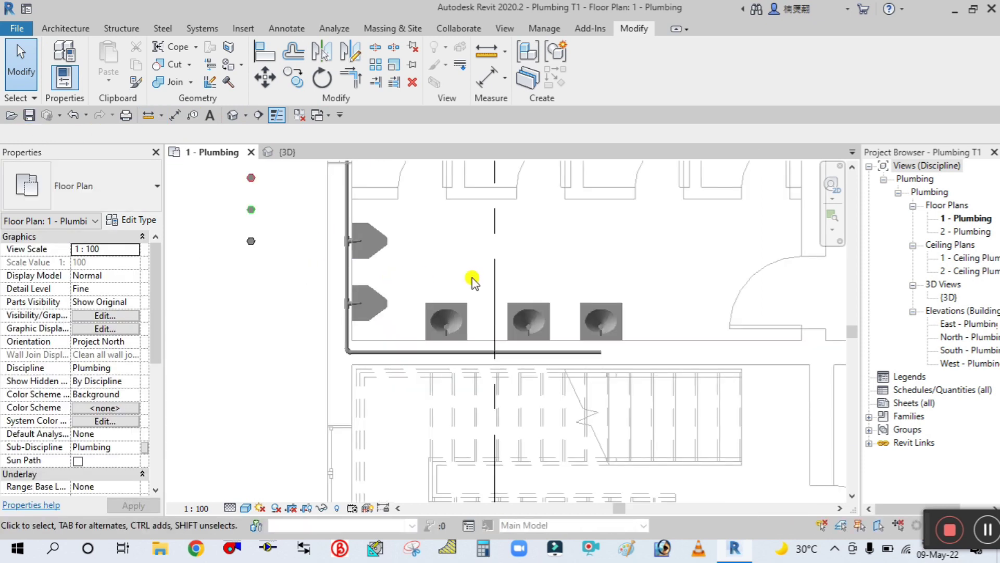
pyautogui.click(619, 339)
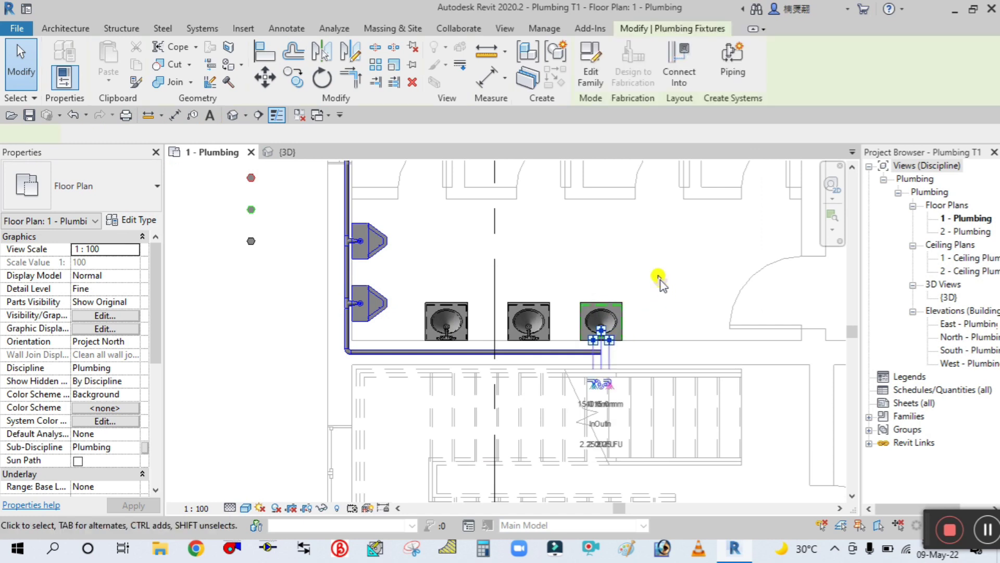
pyautogui.click(691, 58)
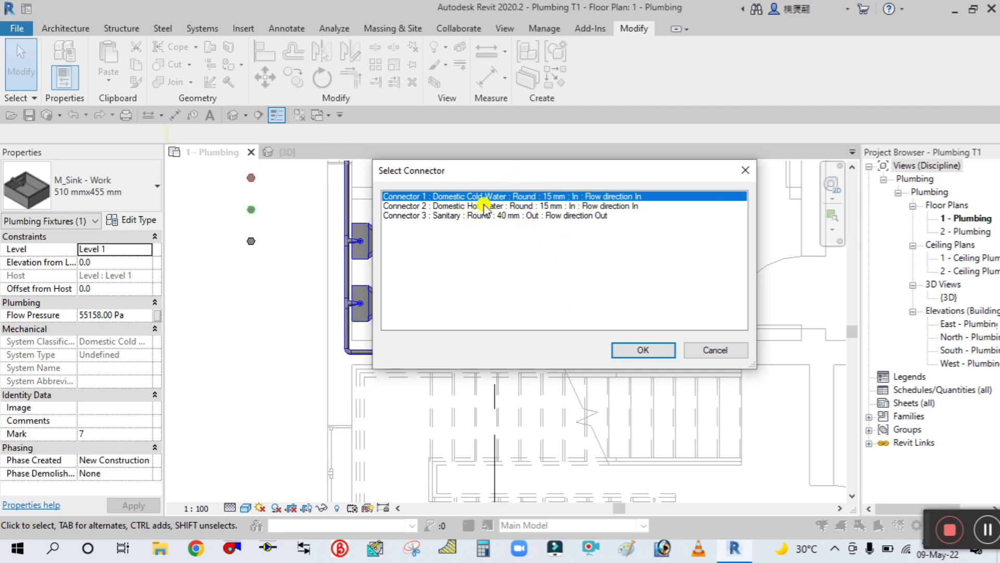
pyautogui.click(647, 350)
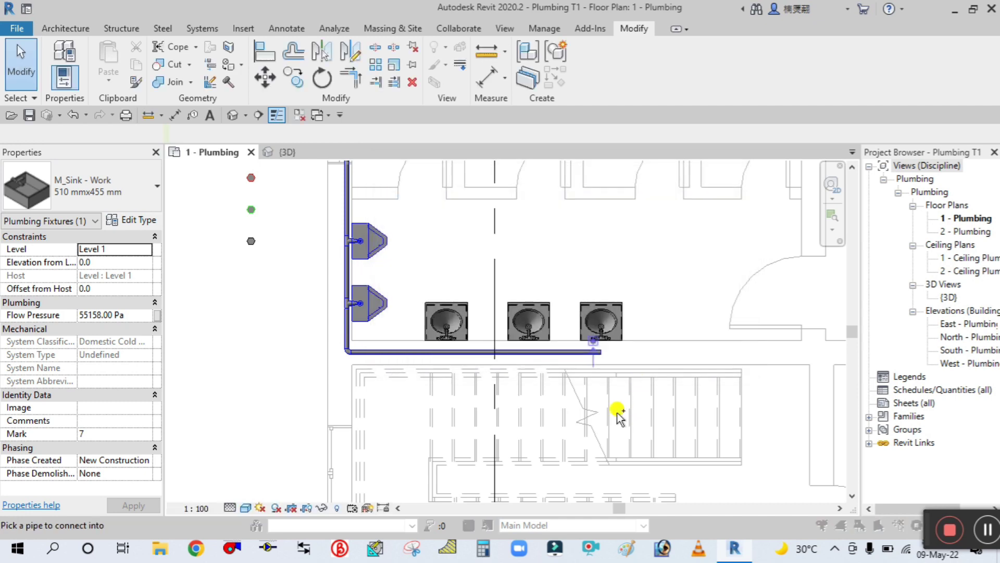
pyautogui.scroll(2, 585, 355)
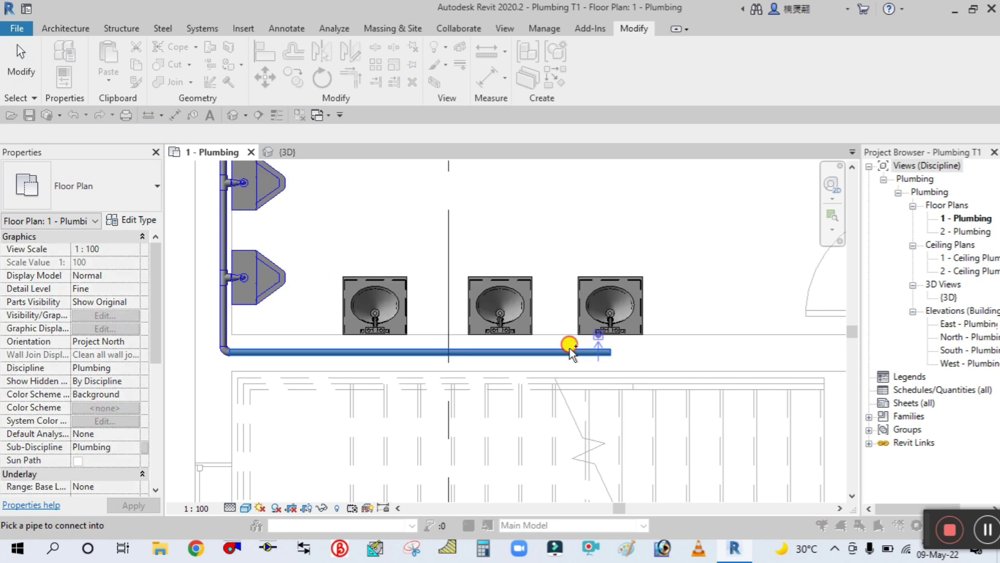
pyautogui.click(677, 360)
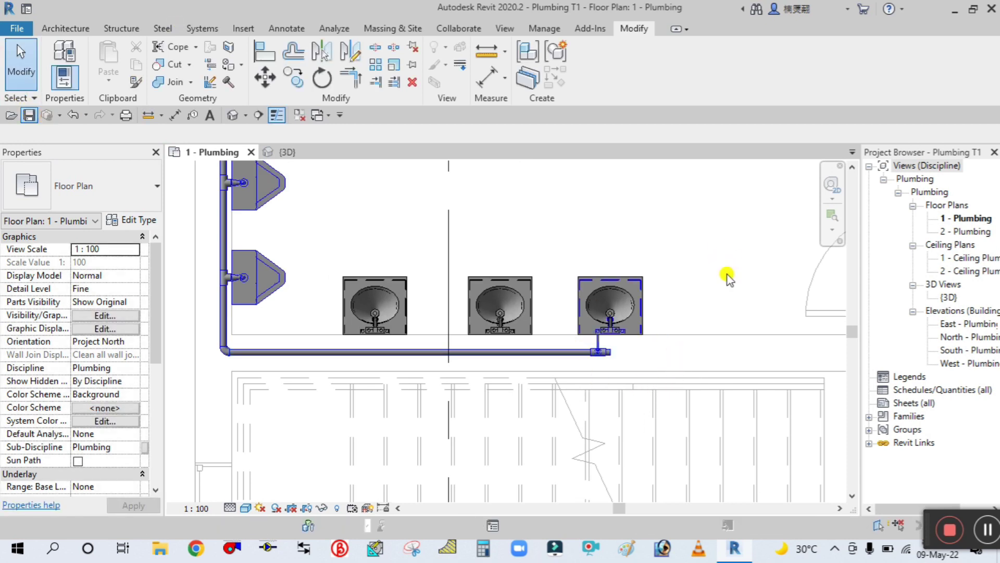
# Connect the middle sink's 15 mm domestic cold water inlet into the pipe behind the sinks, and save the project.
pyautogui.scroll(-2, 724, 271)
pyautogui.scroll(1, 552, 295)
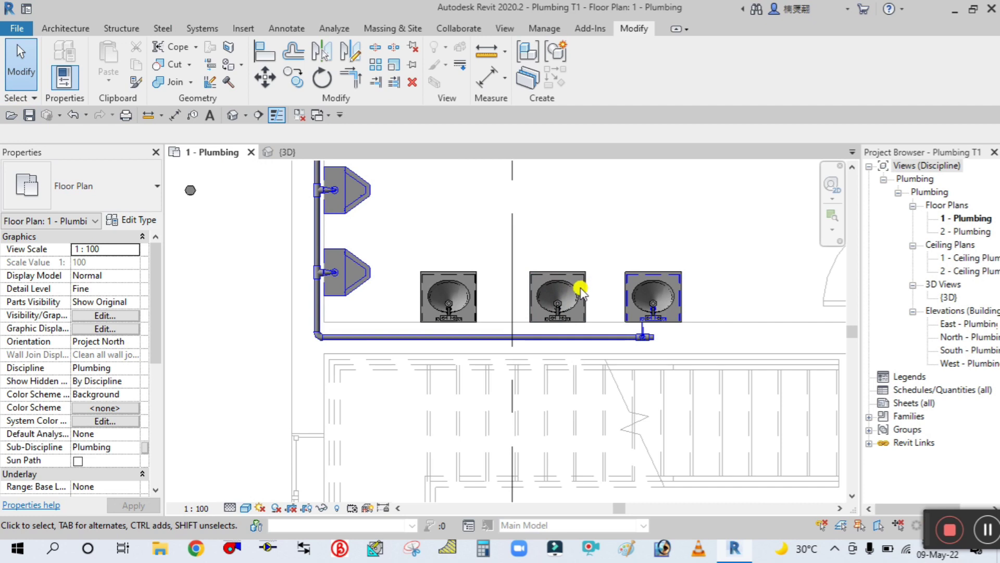
pyautogui.click(613, 264)
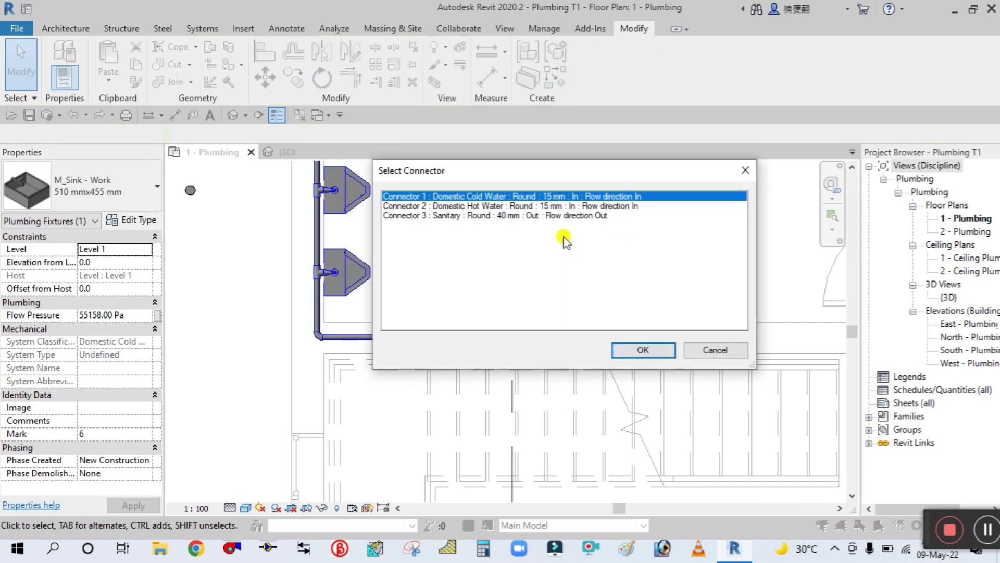
pyautogui.click(630, 350)
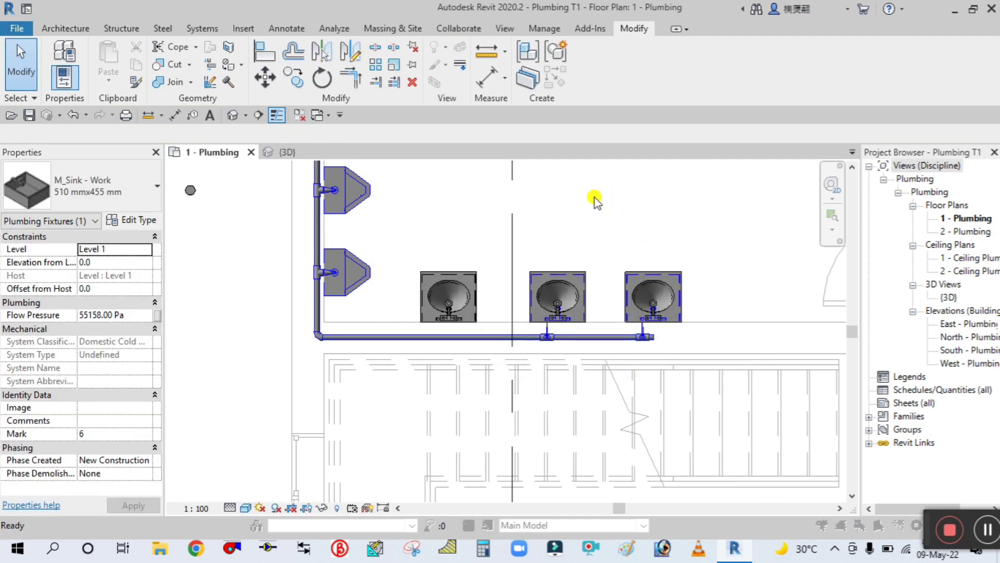
pyautogui.press('Escape')
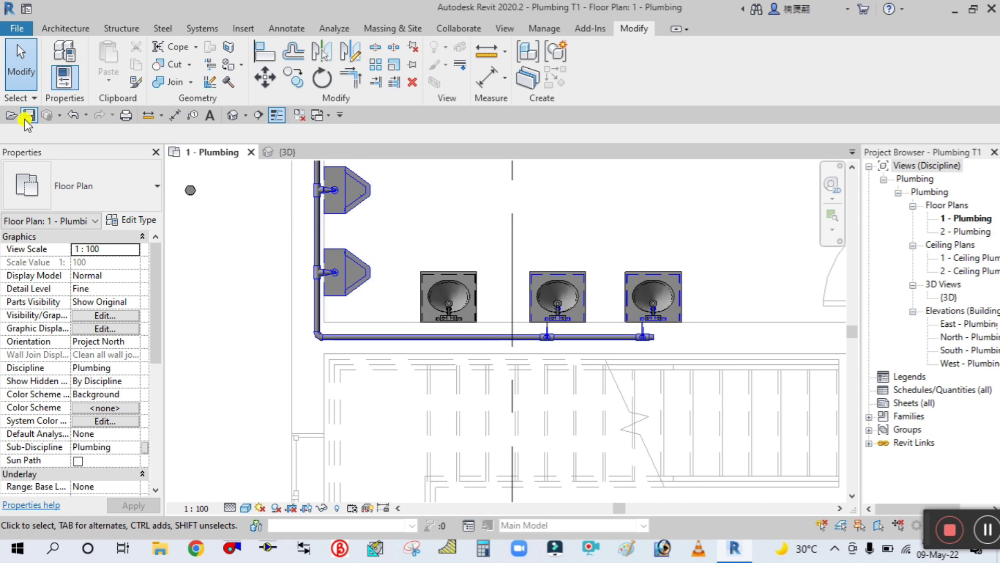
pyautogui.click(26, 117)
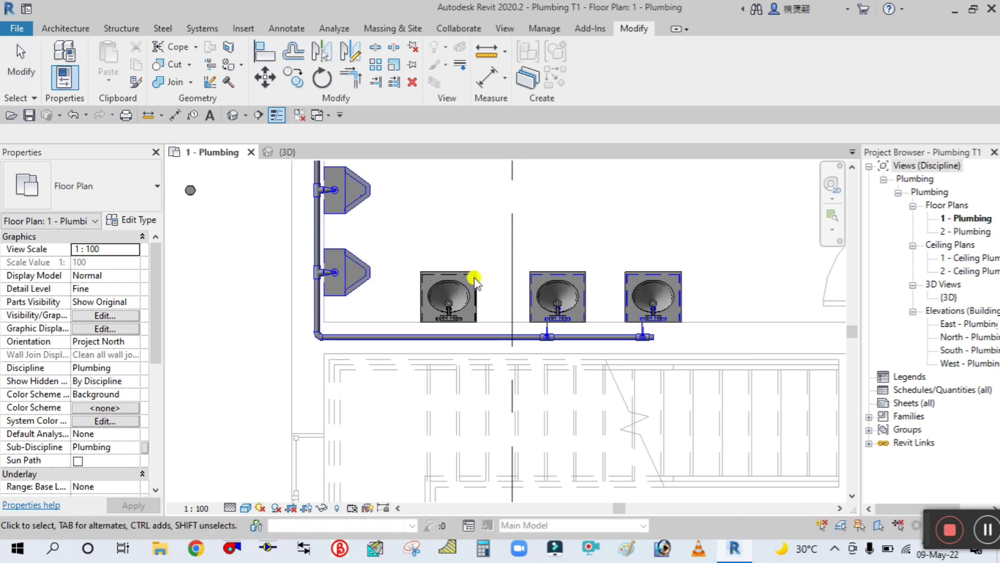
# Connect the 15 mm domestic cold water inlet of the sink nearest the urinals into the pipe behind it, and save the project.
pyautogui.click(499, 296)
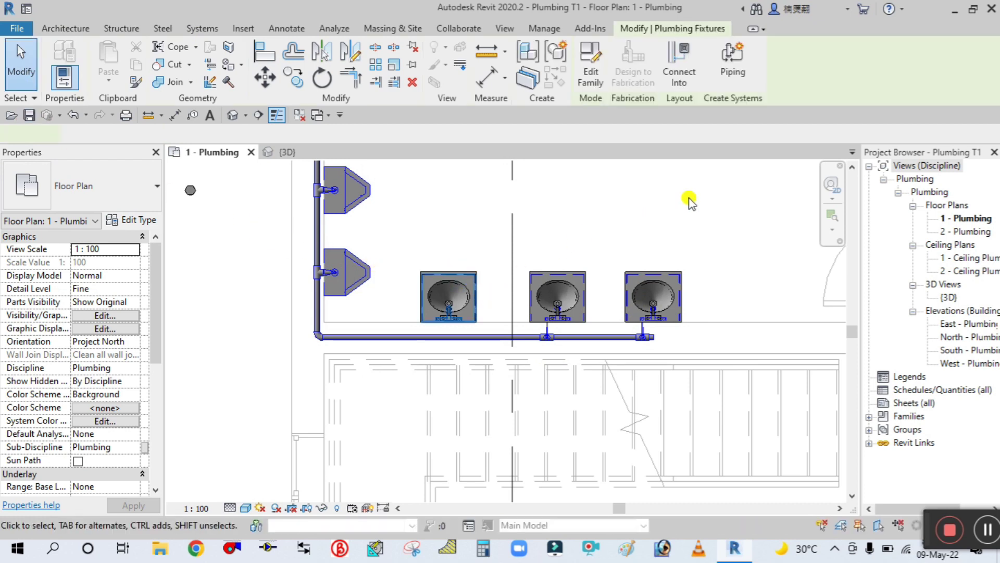
pyautogui.click(461, 310)
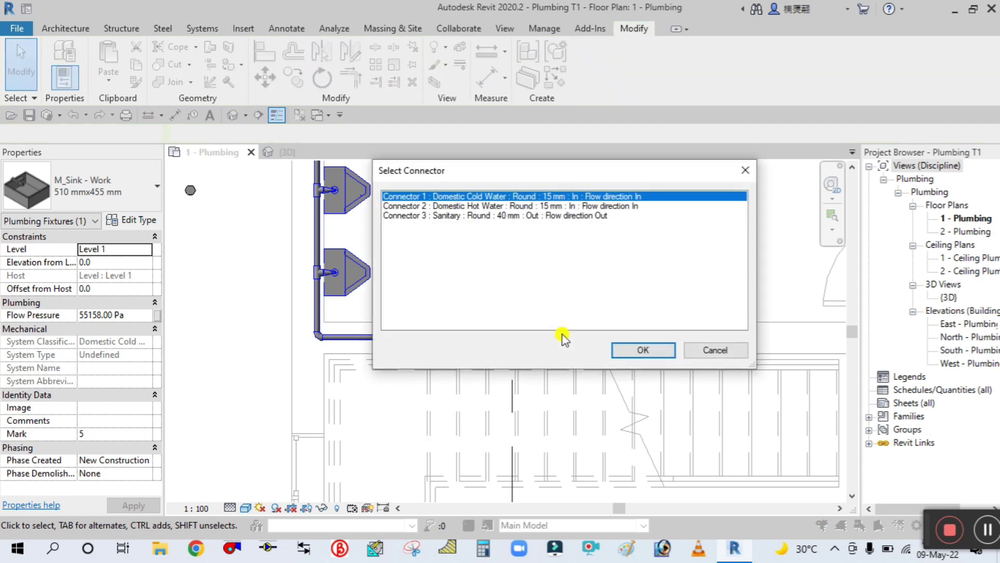
pyautogui.click(639, 350)
pyautogui.click(573, 349)
pyautogui.press('Escape')
pyautogui.click(28, 115)
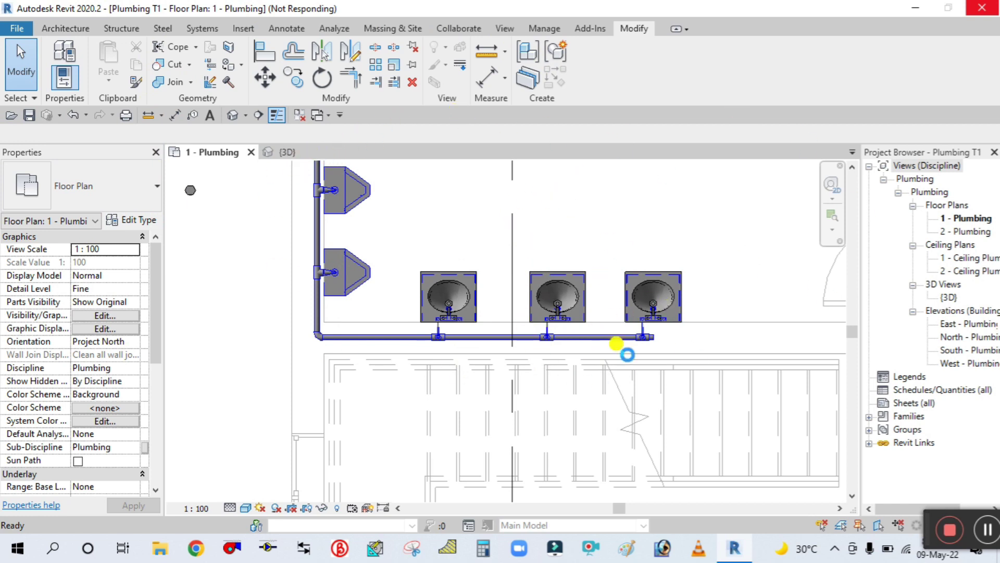
pyautogui.click(986, 529)
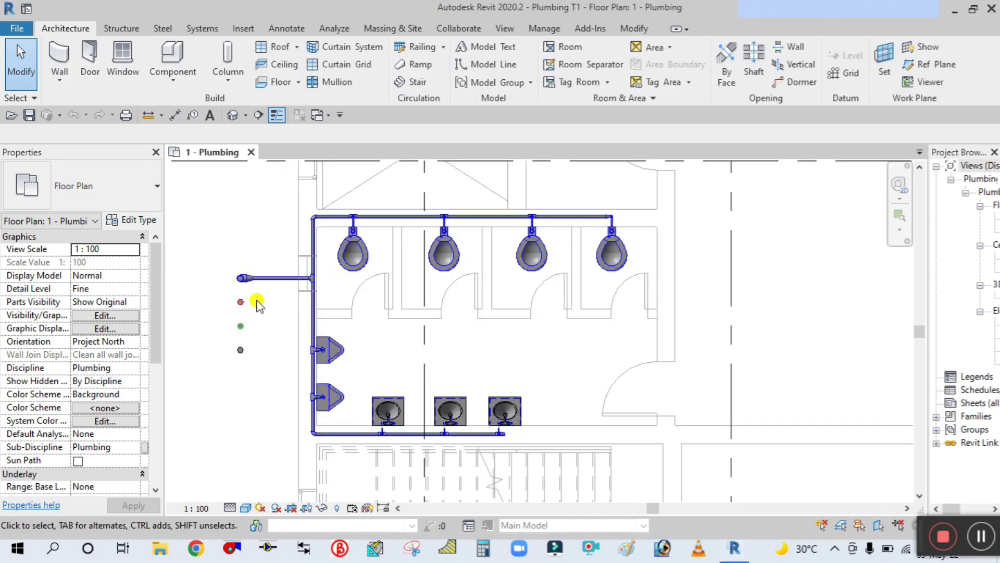
pyautogui.moveTo(273, 388); pyautogui.dragTo(297, 405, button='middle')
pyautogui.scroll(1, 286, 382)
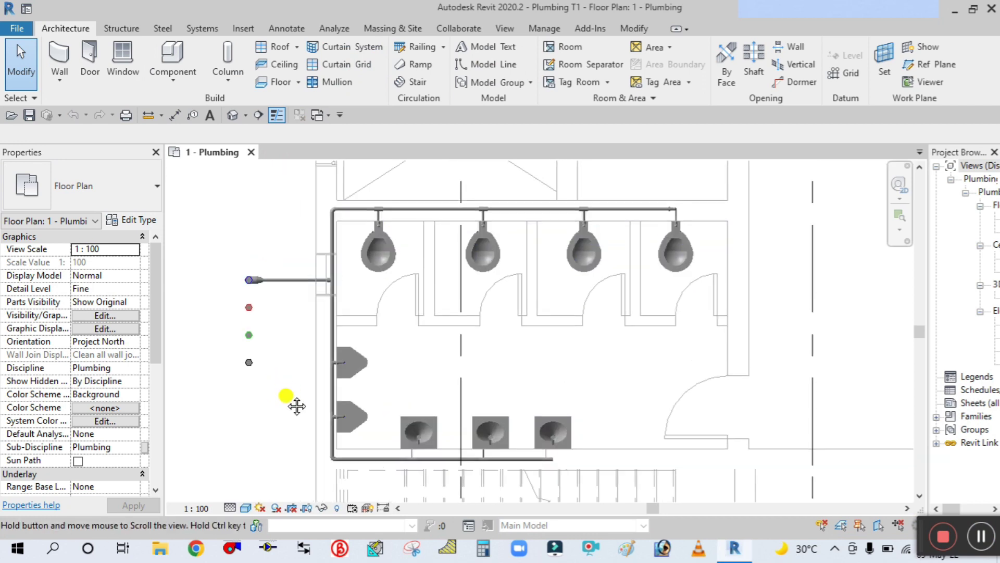
# Open the default 3D view and set its detail level to Fine and its visual style to Shaded.
pyautogui.click(231, 115)
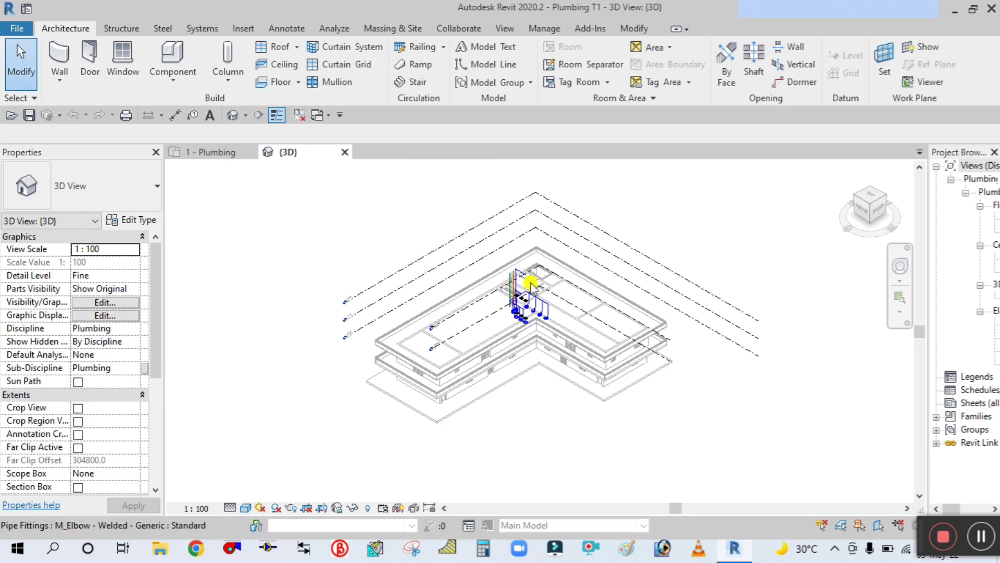
pyautogui.click(230, 508)
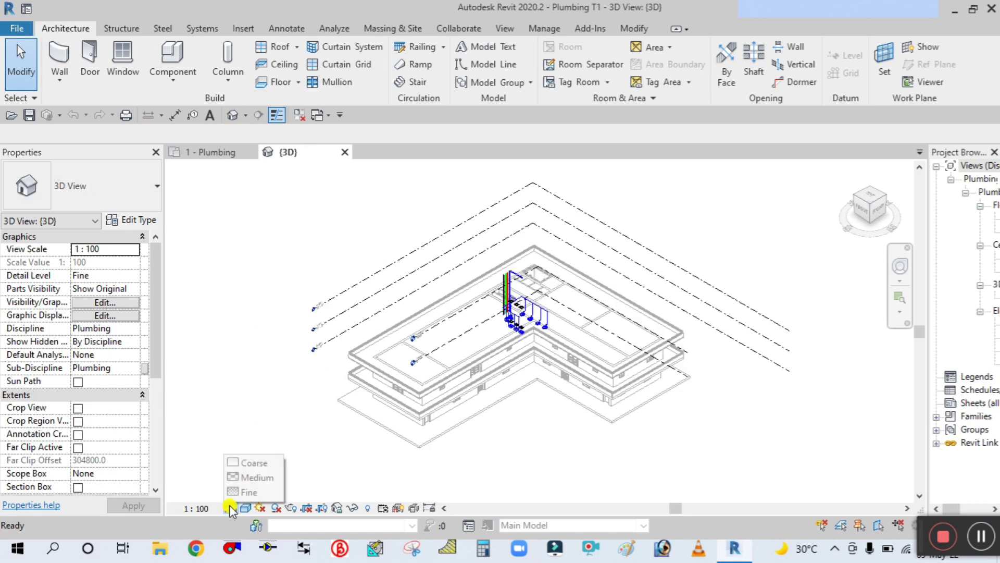
pyautogui.click(233, 492)
pyautogui.click(245, 508)
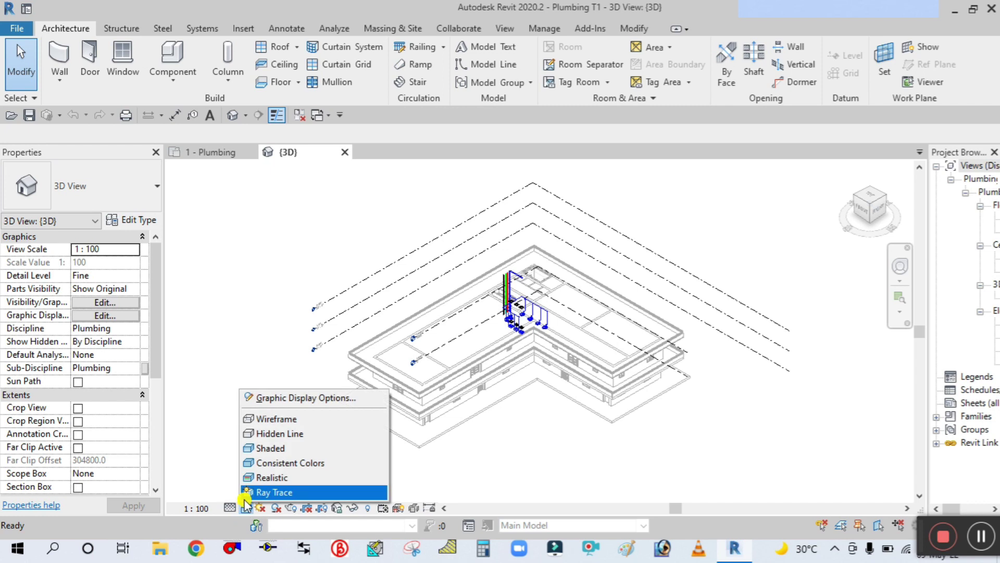
pyautogui.click(256, 449)
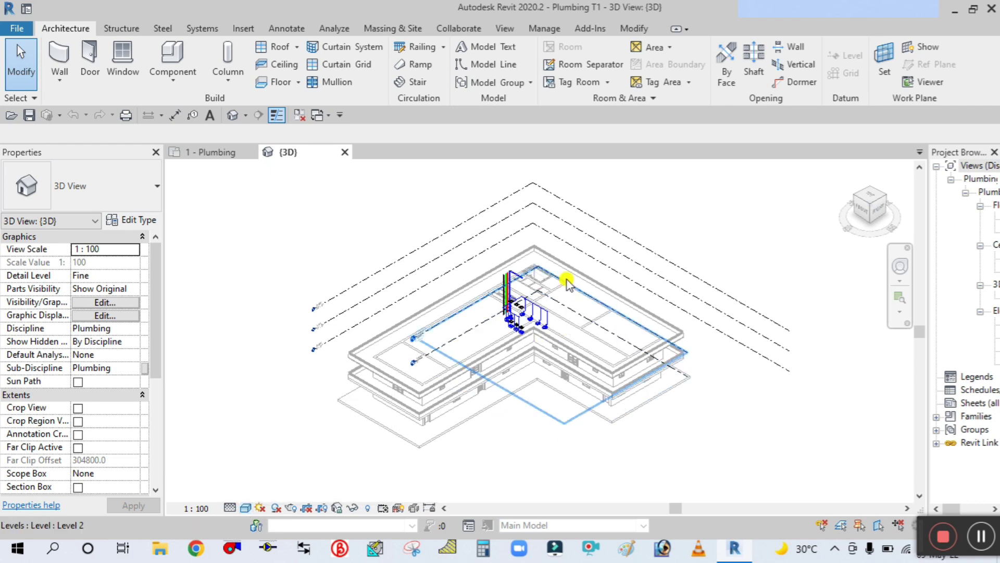
# Examine the cold water branches from the riser to the toilets, urinals and sinks up close in the 3D view.
pyautogui.scroll(3, 567, 281)
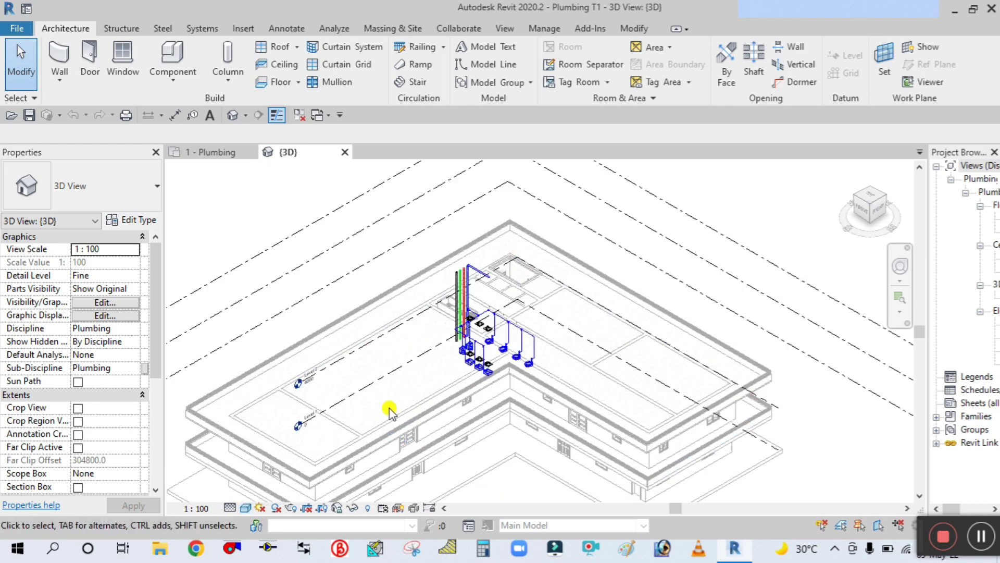
pyautogui.scroll(2, 408, 384)
pyautogui.moveTo(368, 239); pyautogui.dragTo(268, 239, button='middle')
pyautogui.scroll(4, 310, 252)
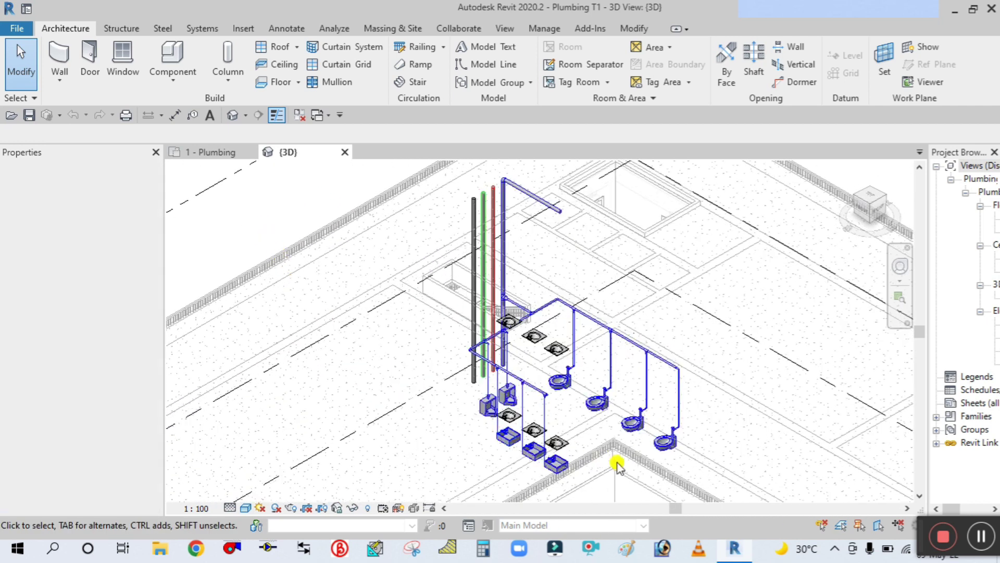
pyautogui.scroll(2, 708, 466)
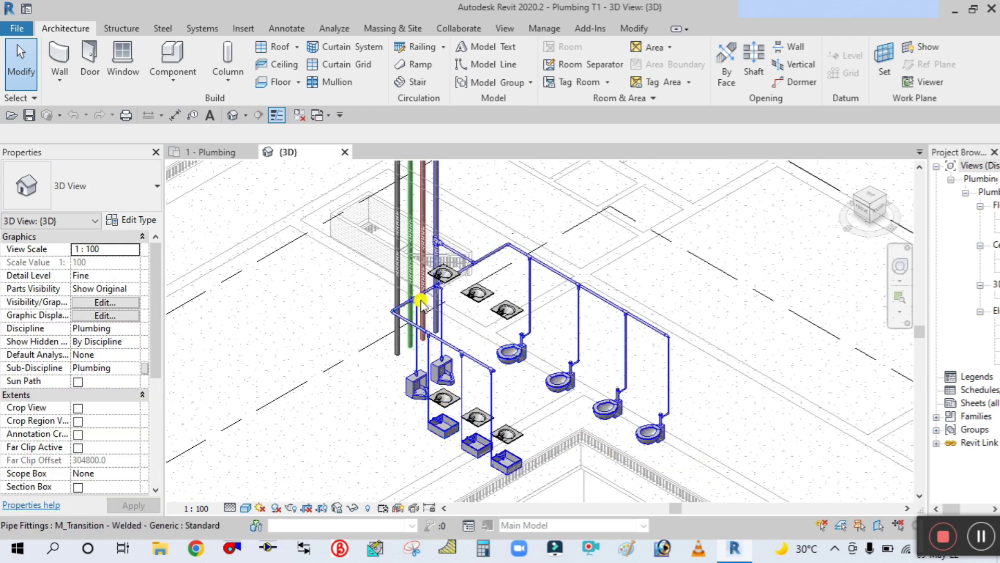
pyautogui.scroll(3, 434, 298)
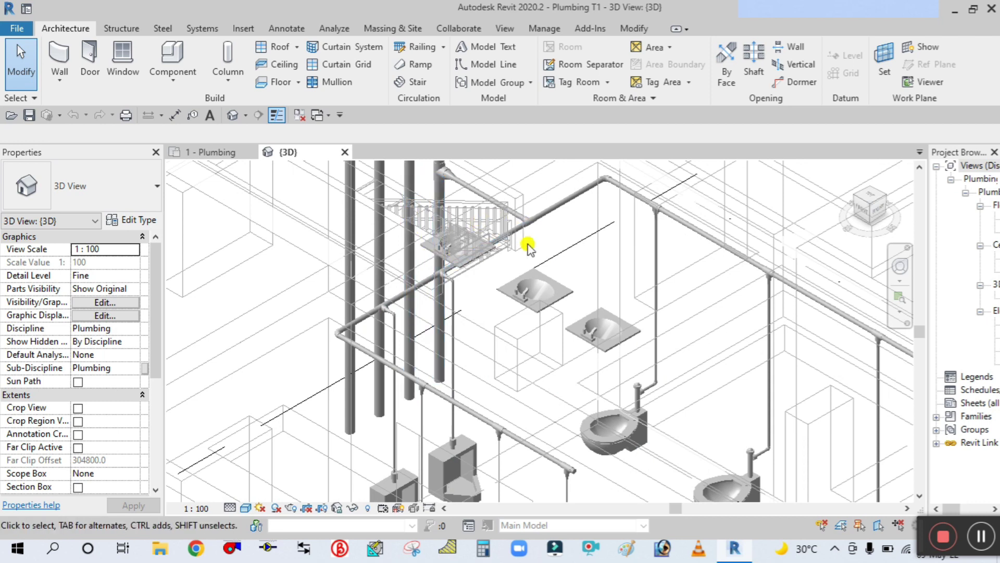
pyautogui.scroll(-2, 476, 227)
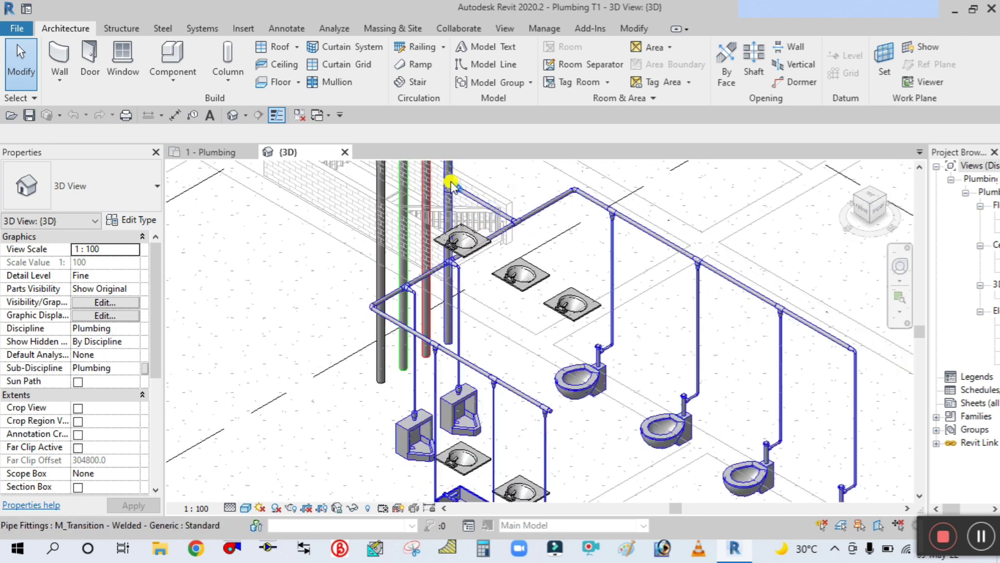
pyautogui.scroll(-1, 607, 206)
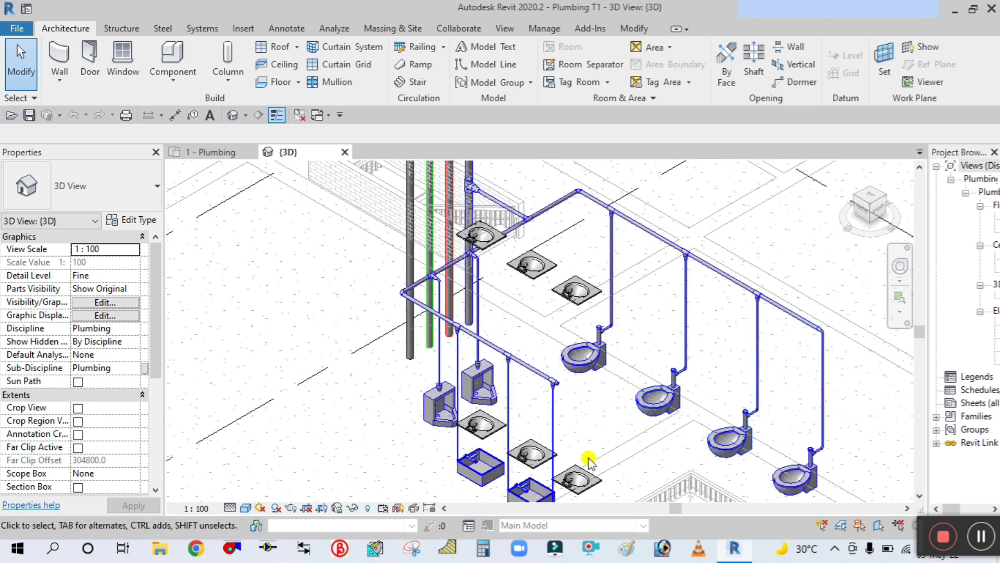
pyautogui.moveTo(345, 474); pyautogui.dragTo(343, 422, button='middle')
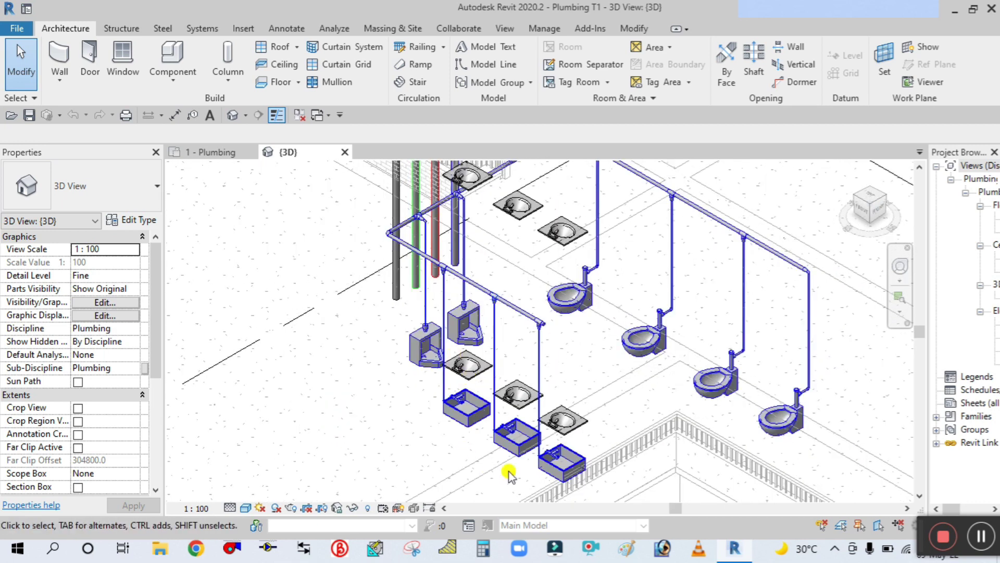
pyautogui.moveTo(336, 428); pyautogui.dragTo(380, 417, button='middle')
pyautogui.scroll(-2, 335, 380)
pyautogui.moveTo(335, 380); pyautogui.dragTo(385, 392, button='middle')
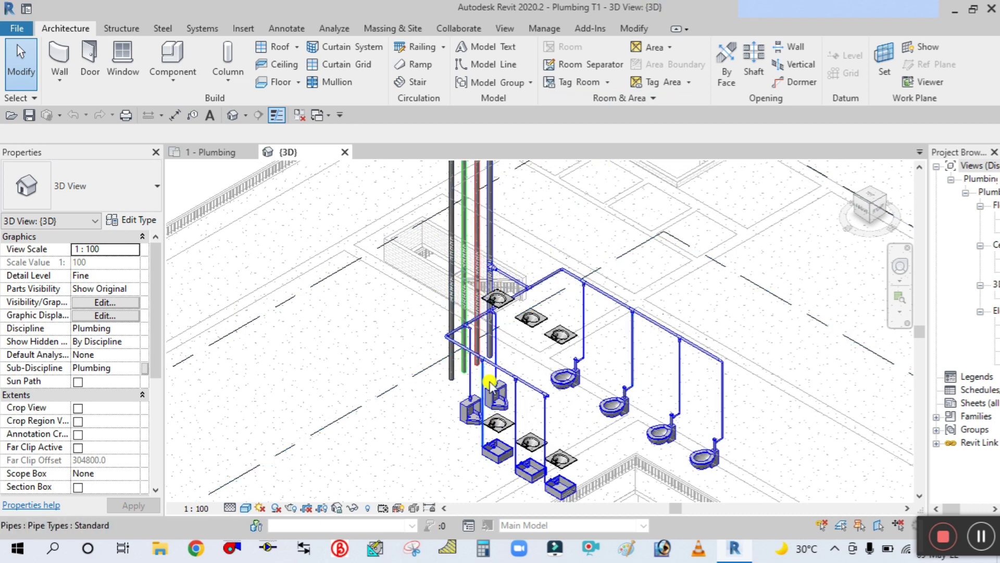
# Review the whole washroom pipe network and its vertical risers in relation to the surrounding building in 3D.
pyautogui.scroll(-2, 360, 343)
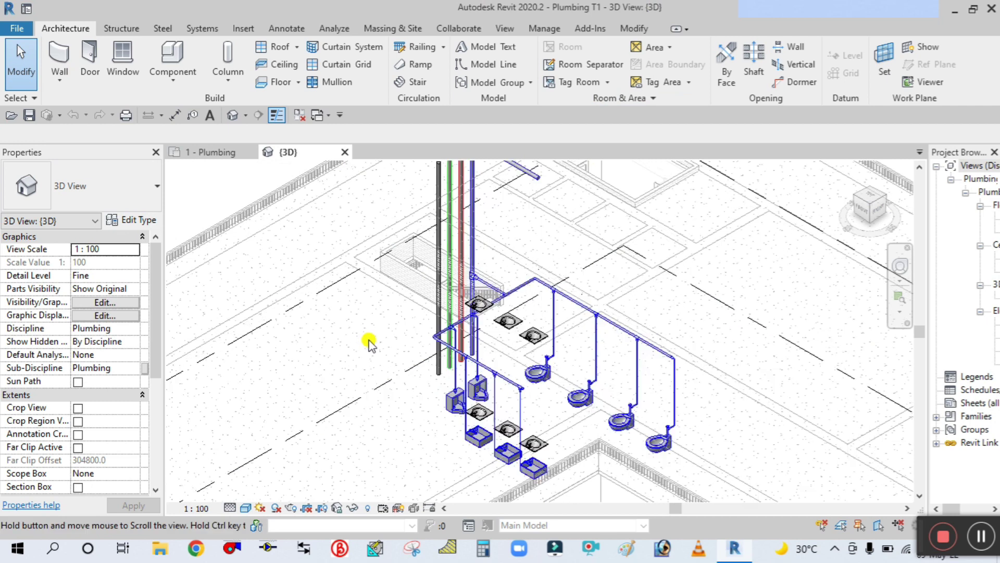
pyautogui.moveTo(369, 343); pyautogui.dragTo(395, 335, button='middle')
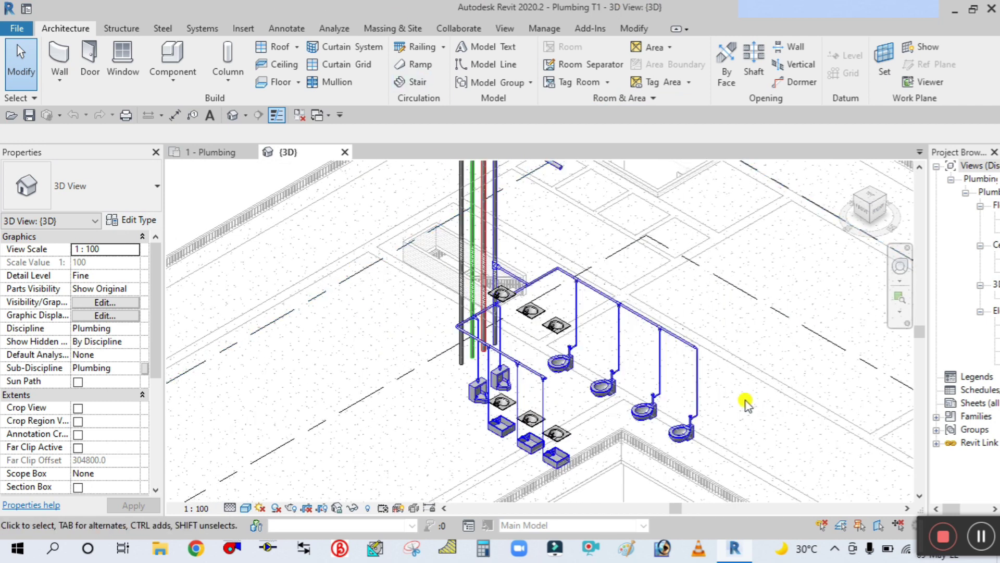
pyautogui.moveTo(753, 411); pyautogui.dragTo(766, 446, button='middle')
pyautogui.scroll(2, 718, 375)
pyautogui.scroll(-3, 383, 368)
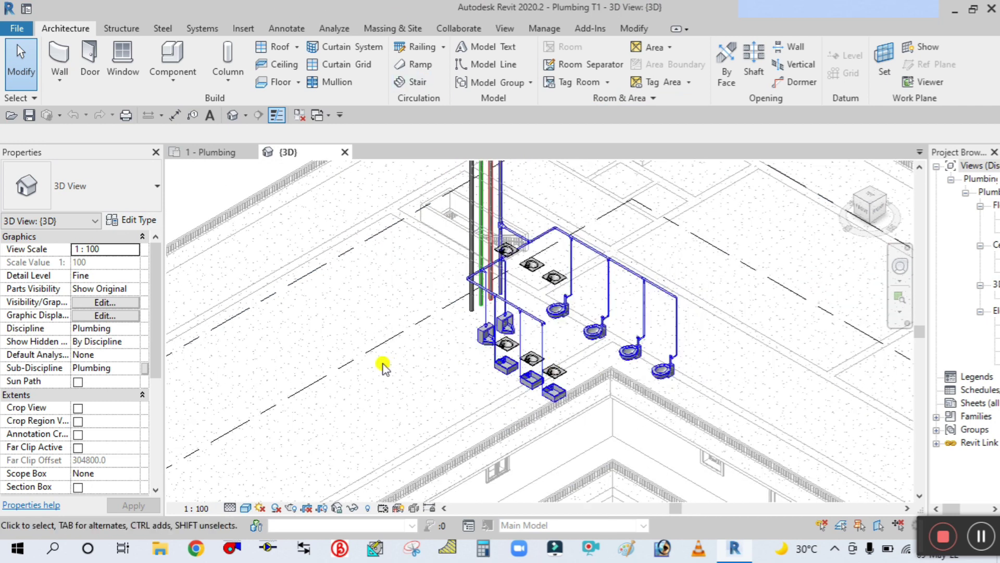
pyautogui.moveTo(394, 354); pyautogui.dragTo(381, 411, button='middle')
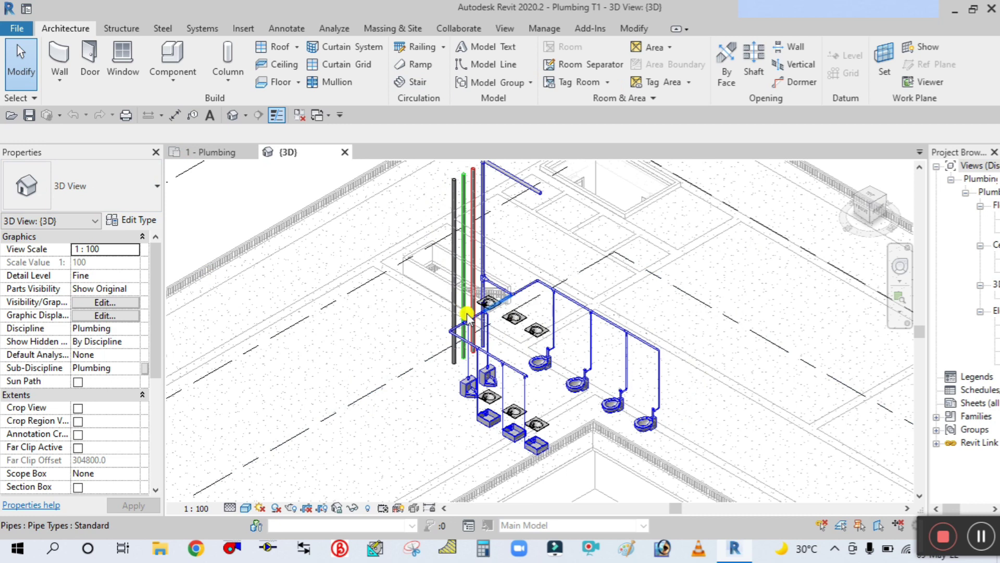
pyautogui.scroll(-3, 431, 397)
pyautogui.moveTo(402, 442); pyautogui.dragTo(420, 424, button='middle')
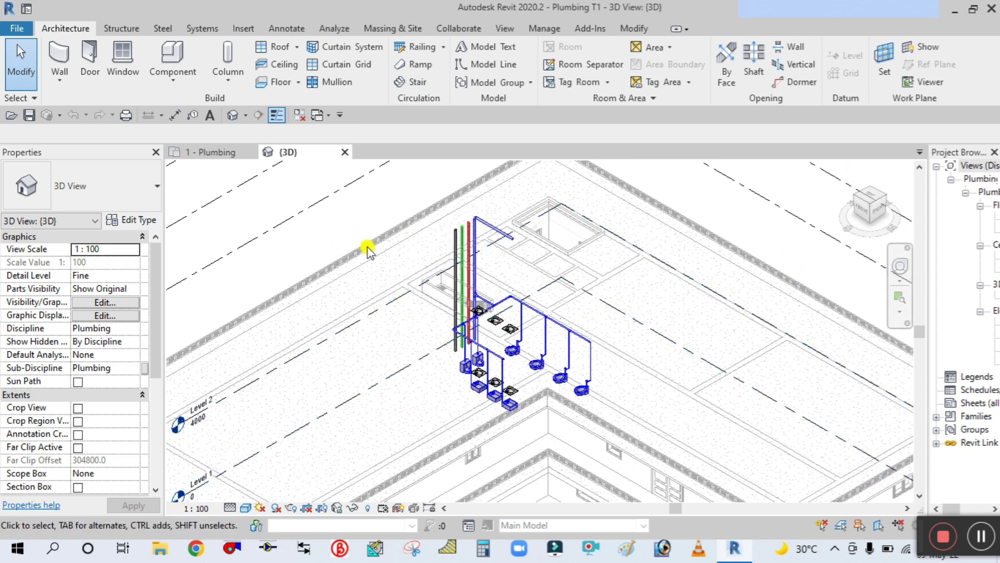
pyautogui.scroll(-2, 359, 239)
pyautogui.moveTo(351, 230); pyautogui.dragTo(360, 243, button='middle')
pyautogui.moveTo(375, 273); pyautogui.dragTo(365, 271, button='middle')
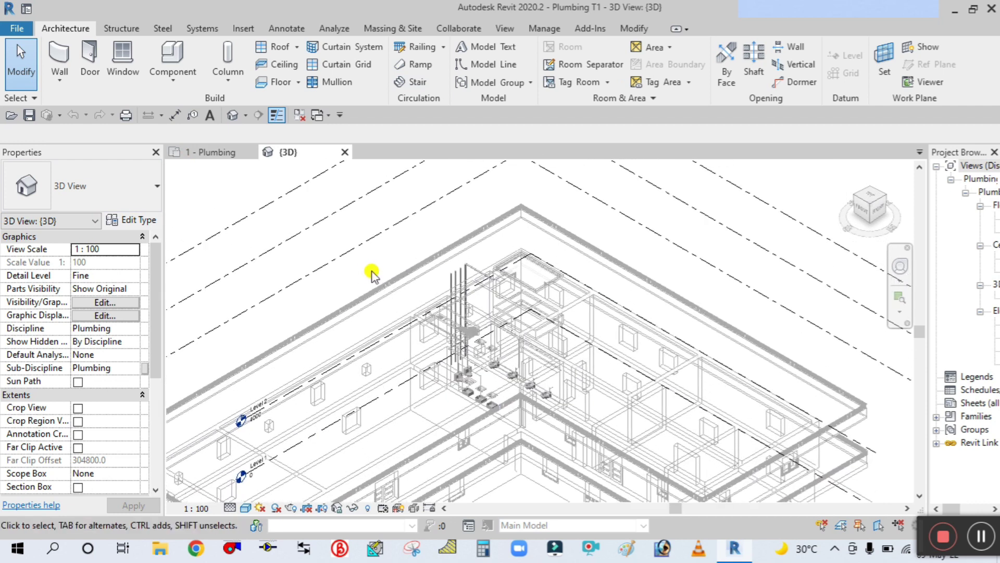
pyautogui.scroll(2, 384, 433)
pyautogui.scroll(1, 419, 406)
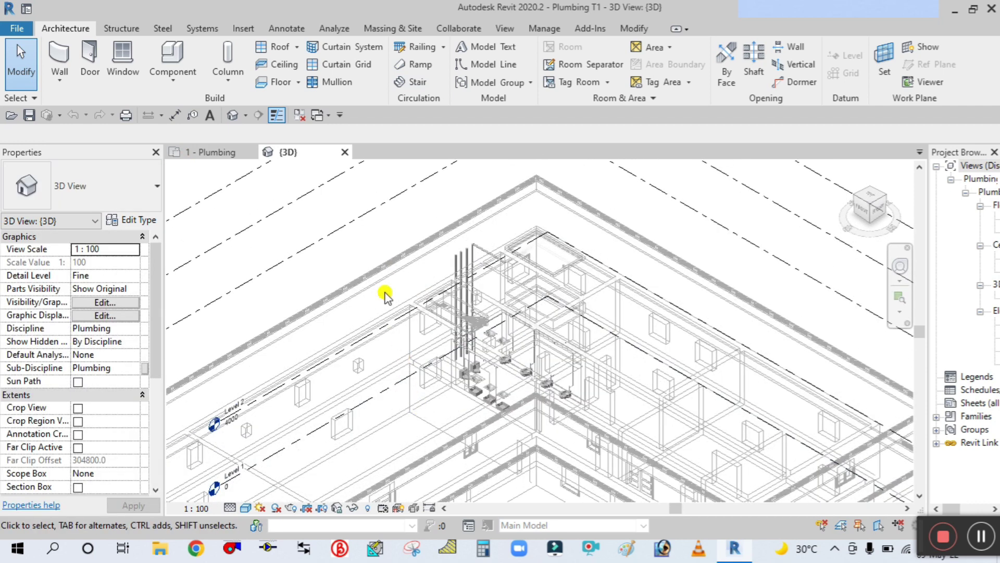
pyautogui.moveTo(424, 426); pyautogui.dragTo(411, 408, button='middle')
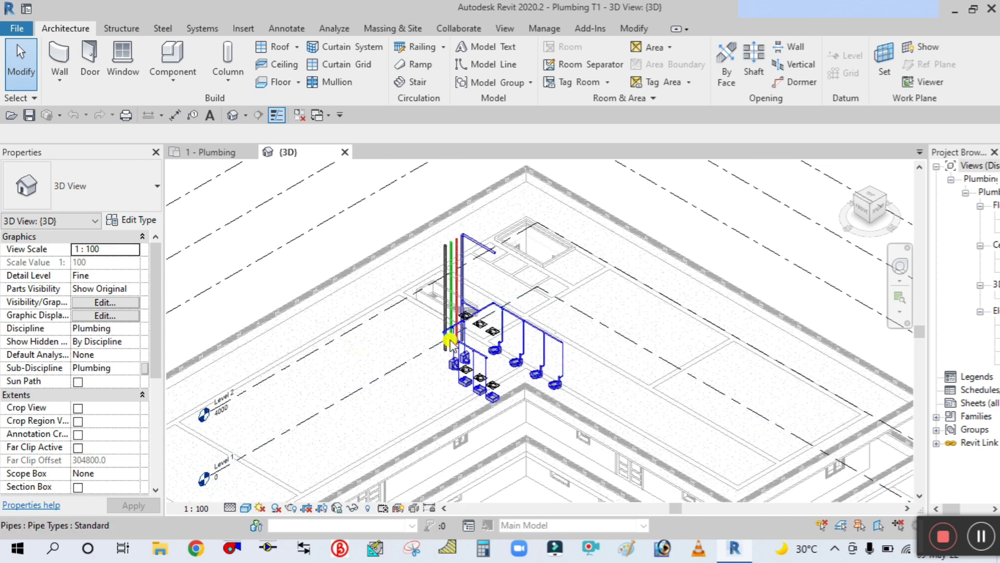
pyautogui.scroll(1, 451, 344)
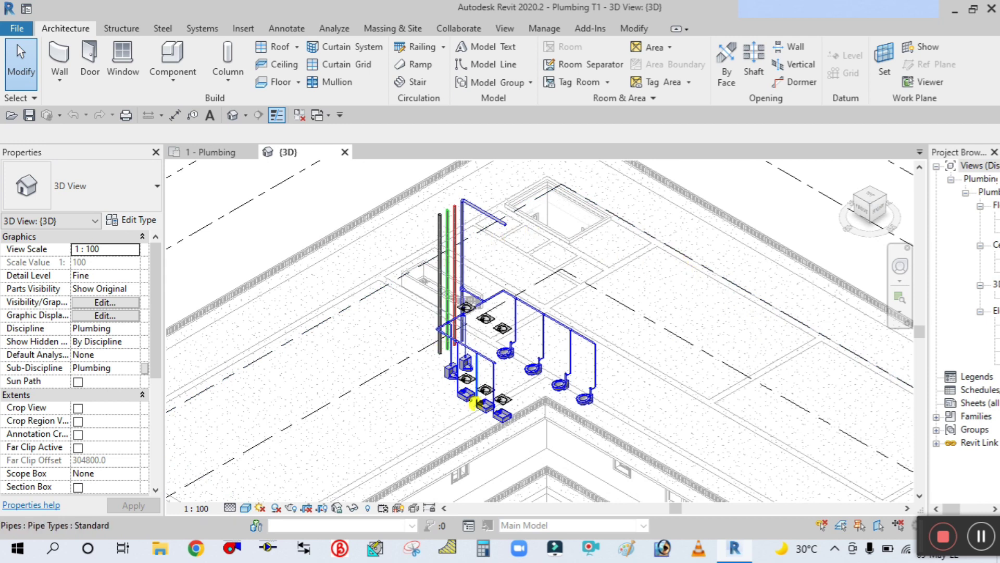
pyautogui.moveTo(354, 360); pyautogui.dragTo(390, 397, button='middle')
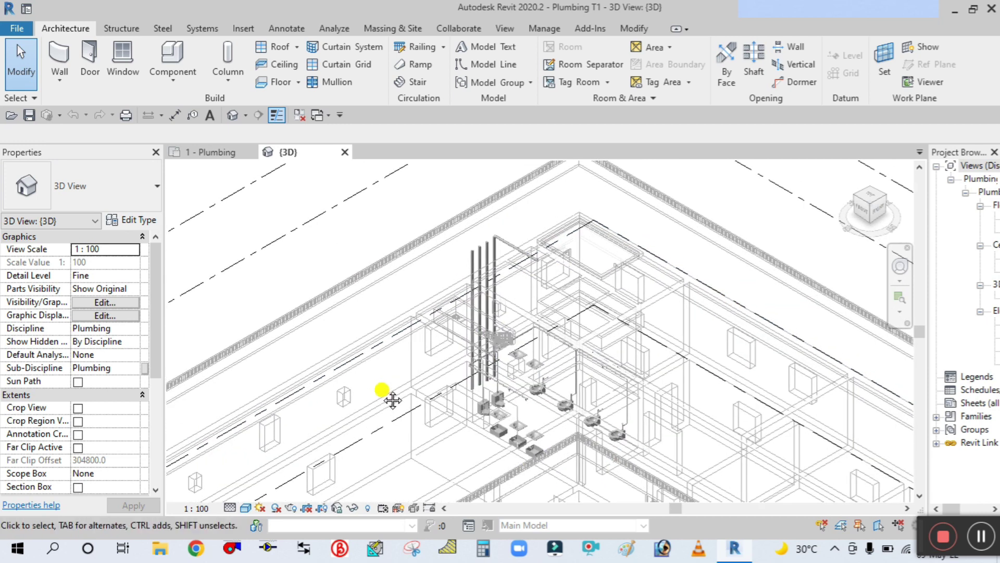
pyautogui.scroll(-1, 330, 261)
pyautogui.moveTo(330, 261); pyautogui.dragTo(346, 261, button='middle')
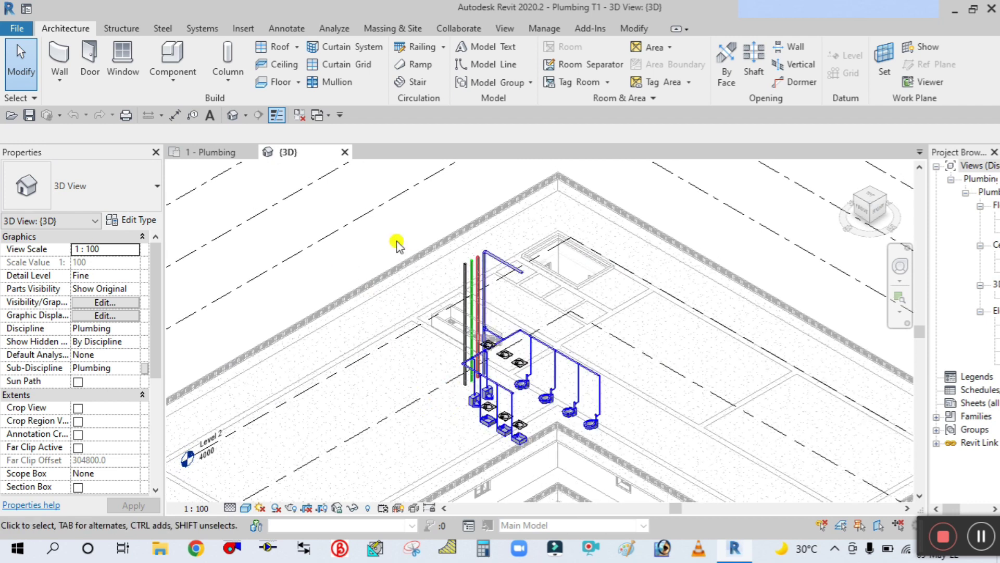
pyautogui.moveTo(391, 242); pyautogui.dragTo(368, 234, button='middle')
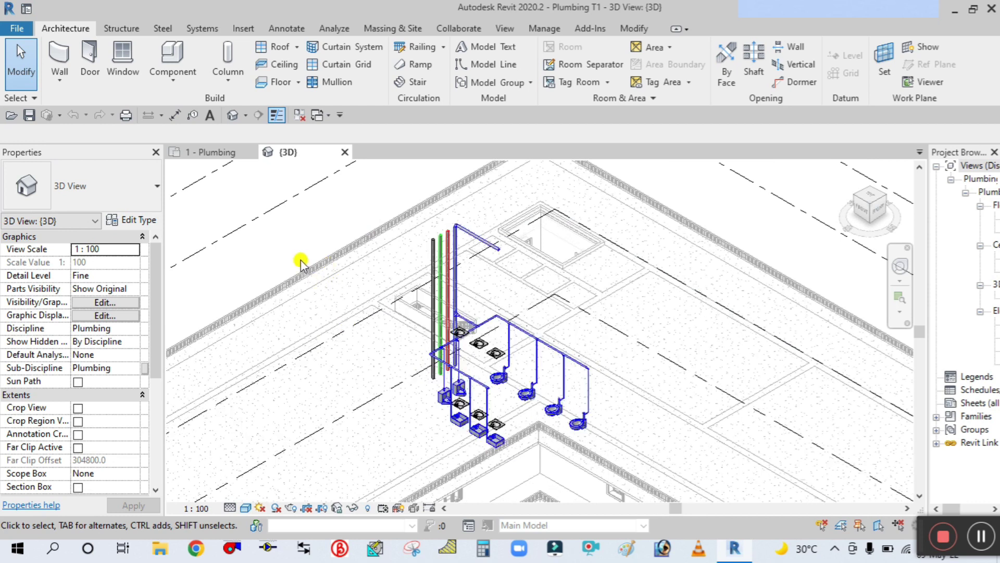
pyautogui.moveTo(310, 274); pyautogui.dragTo(316, 284, button='middle')
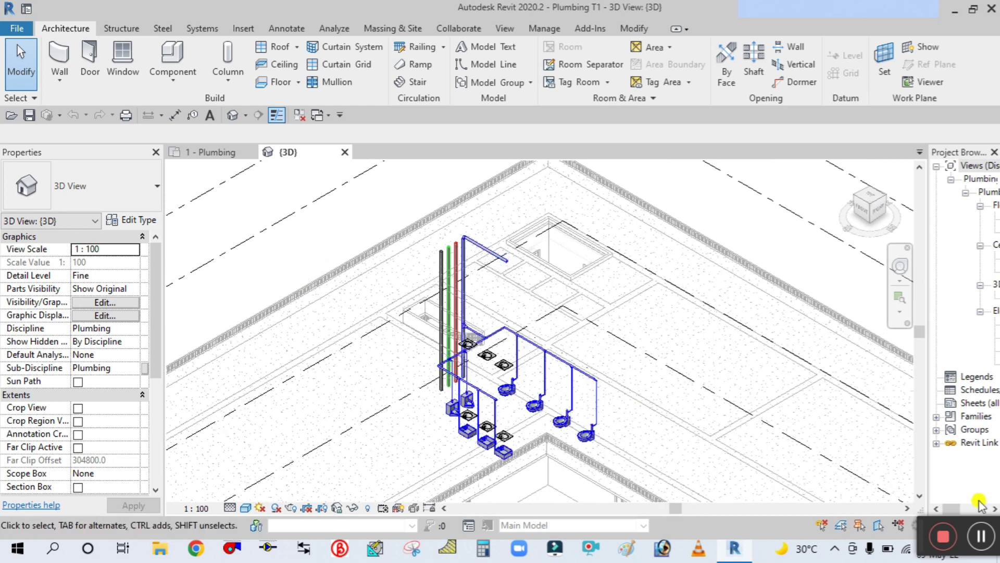